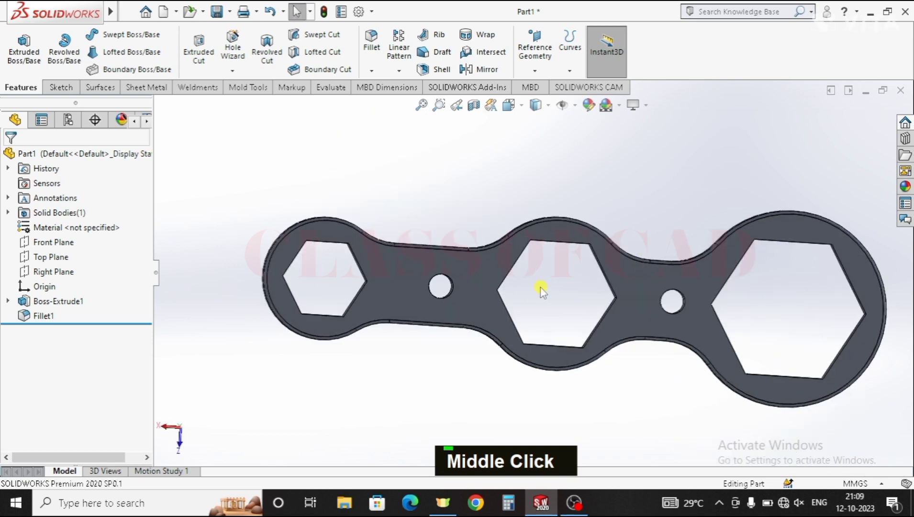
middle_drag(541, 285, 461, 296)
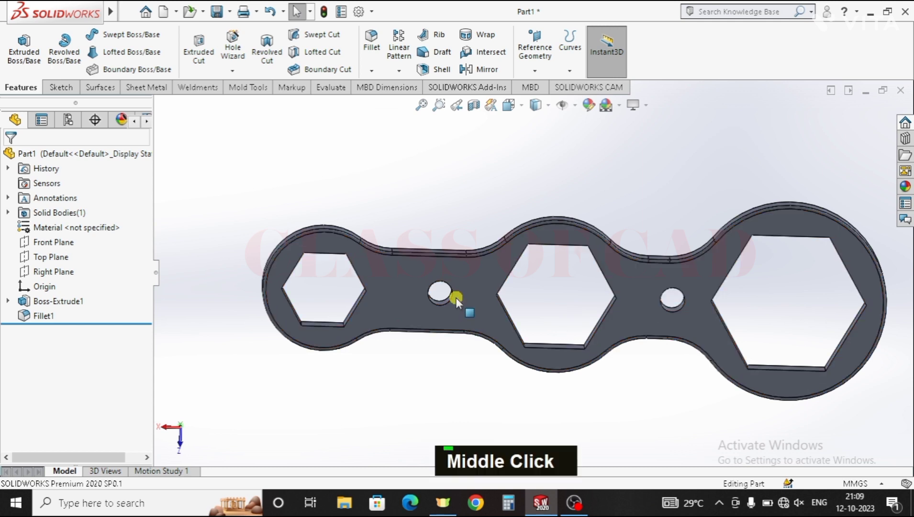
middle_drag(456, 298, 479, 291)
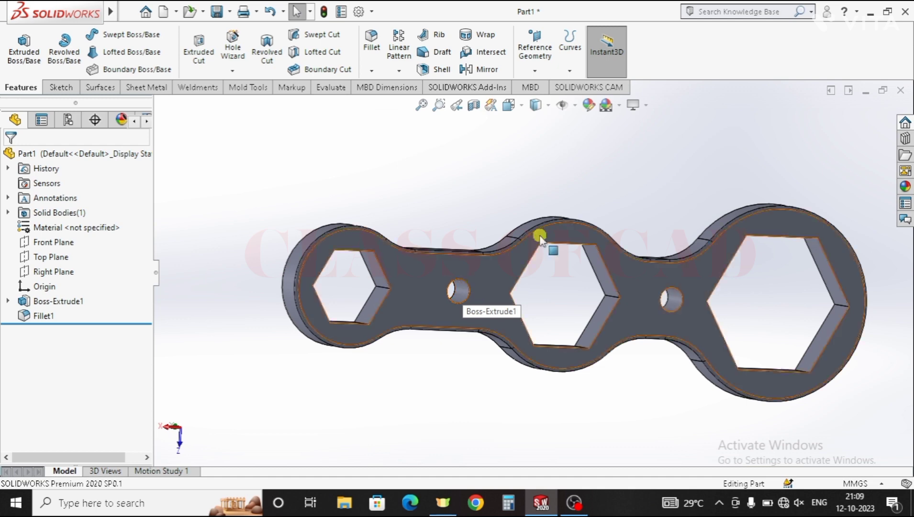
middle_drag(531, 245, 482, 302)
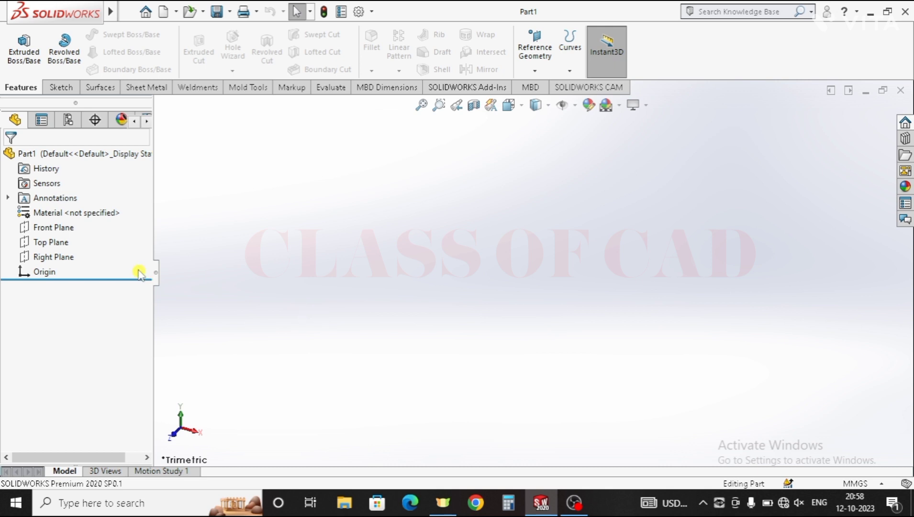
Start a sketch on the Top Plane and draw a hexagon centred on the origin with an inscribed circle of about 49 mm
click(60, 242)
click(68, 226)
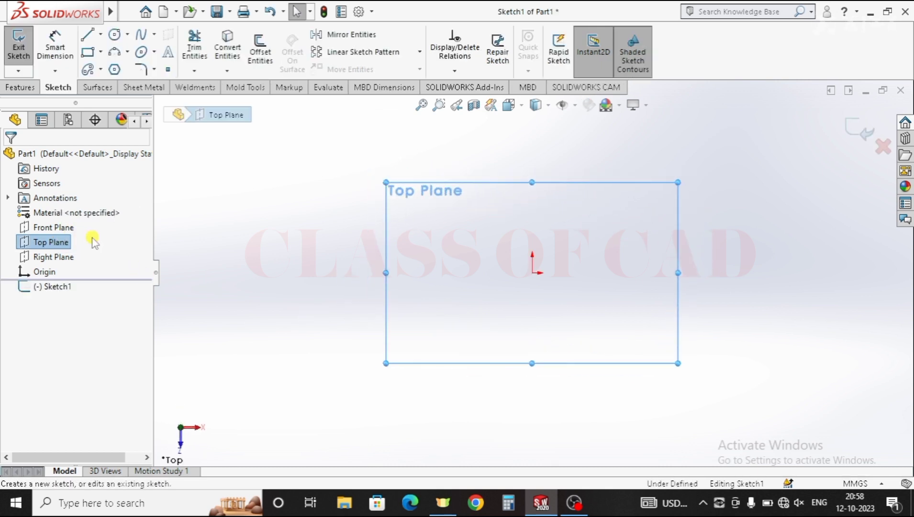
click(114, 70)
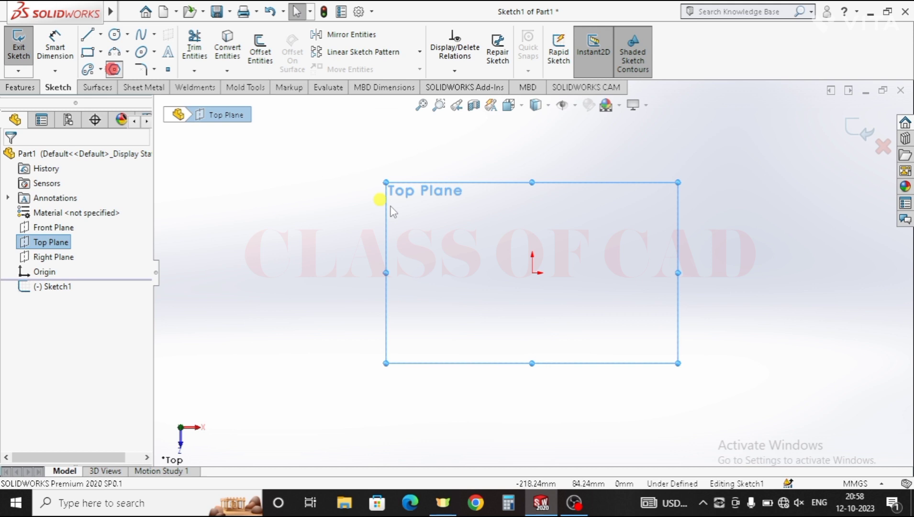
click(533, 273)
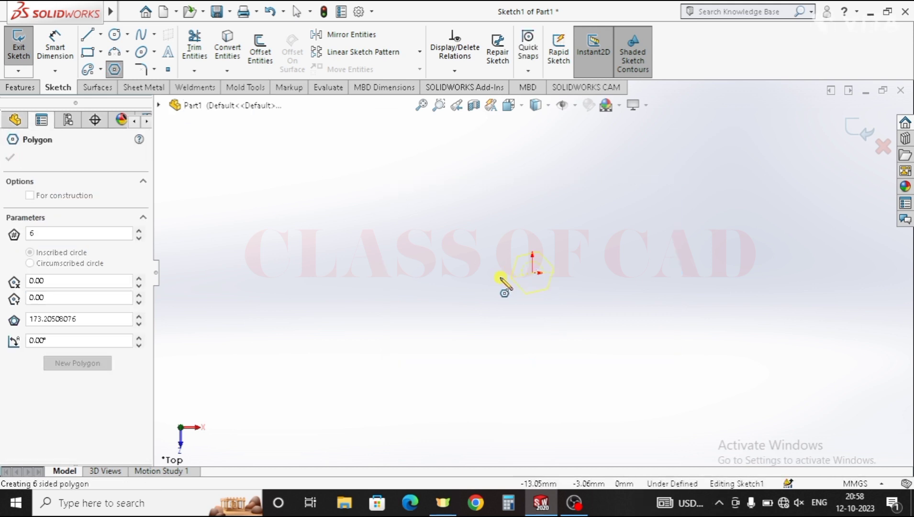
click(486, 272)
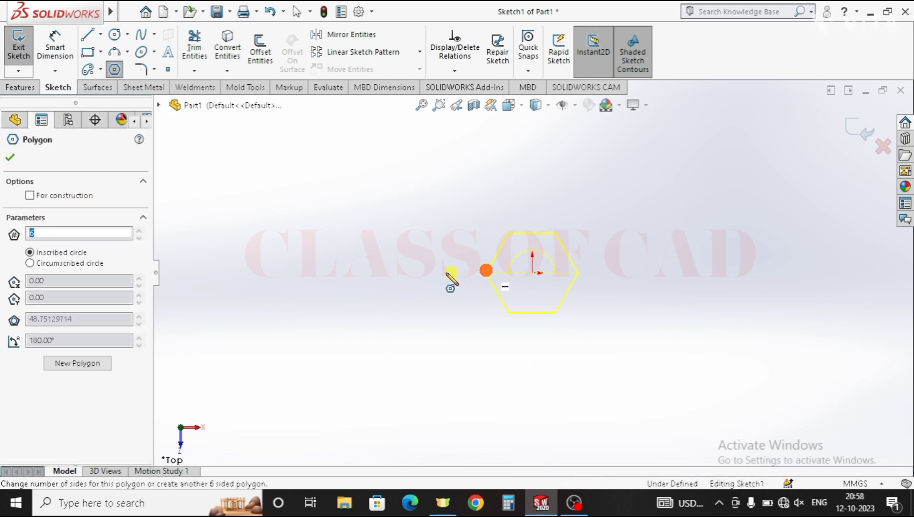
Draw hexagons level with the origin: about 68 mm inscribed circle about 113 mm to its left, about 53 mm about 90 mm to its right
click(348, 273)
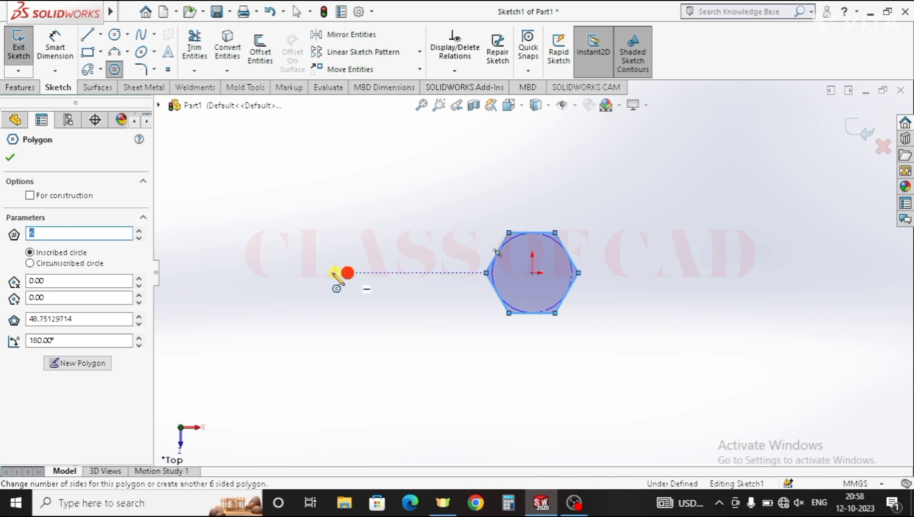
click(289, 281)
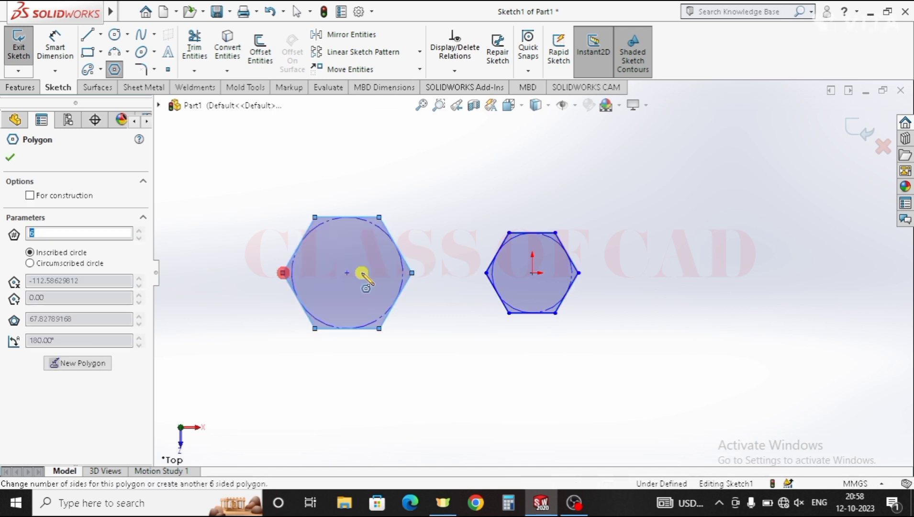
click(680, 273)
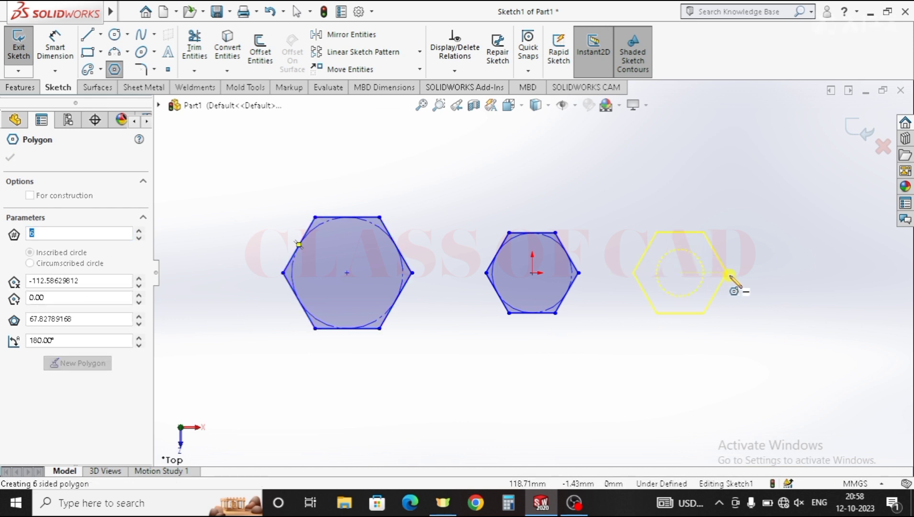
click(730, 274)
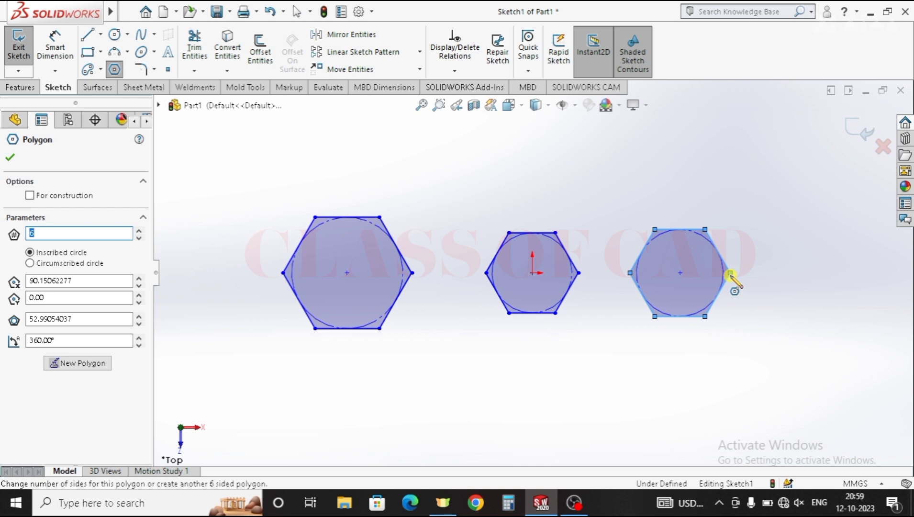
key(Escape)
key(Escape)
key(Escape)
key(Escape)
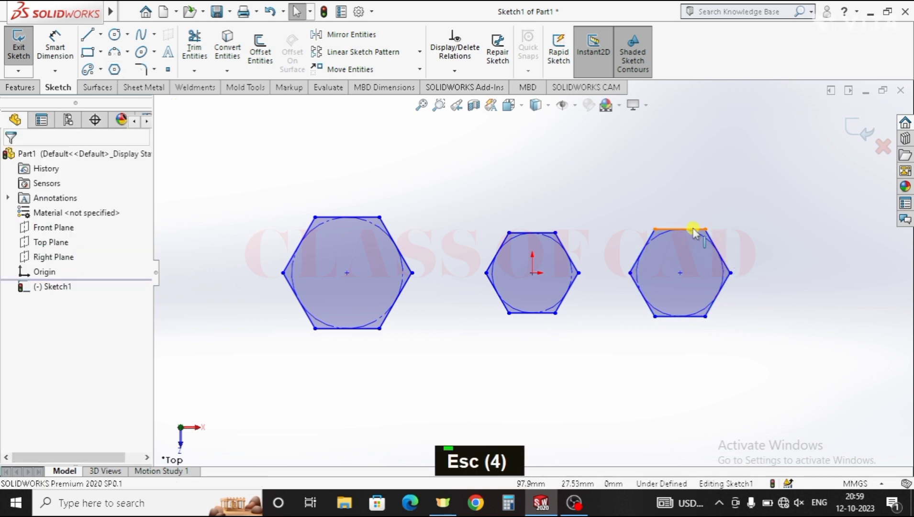
Add a horizontal relation to the upper edge of each of the three hexagons
click(694, 230)
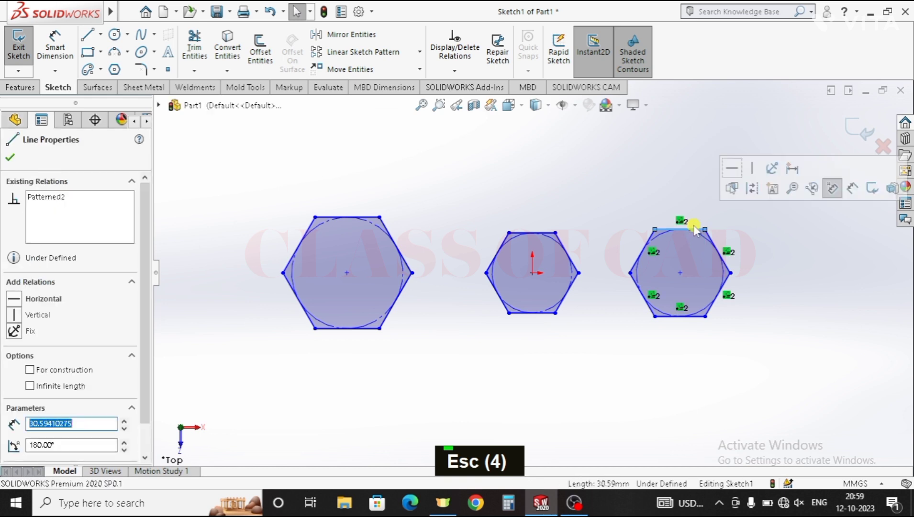
click(733, 169)
key(Escape)
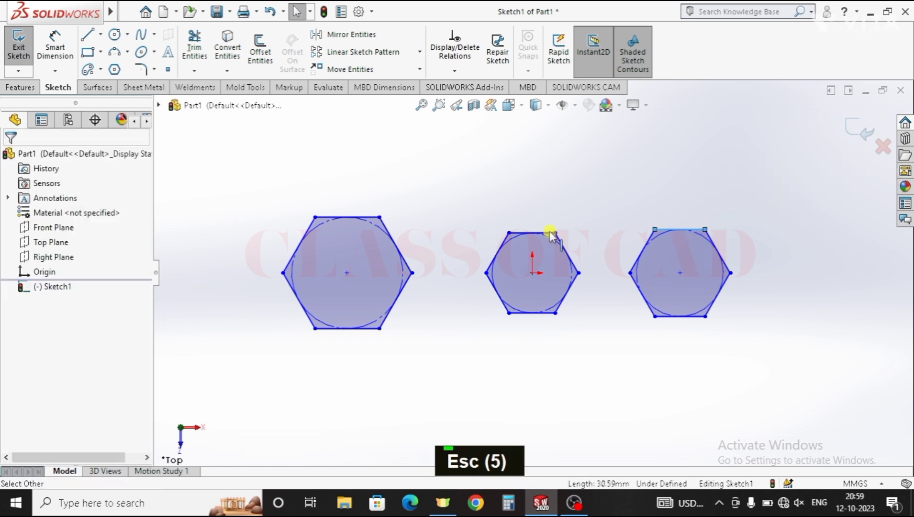
click(548, 232)
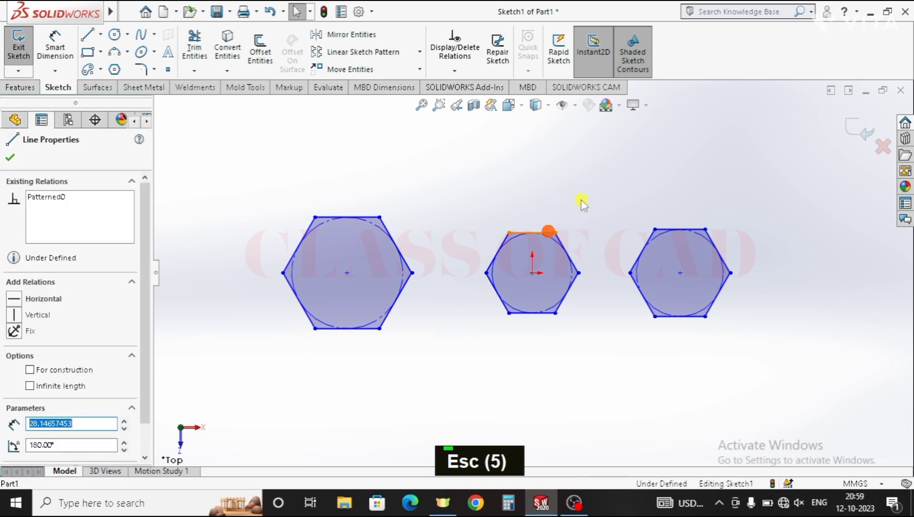
key(Escape)
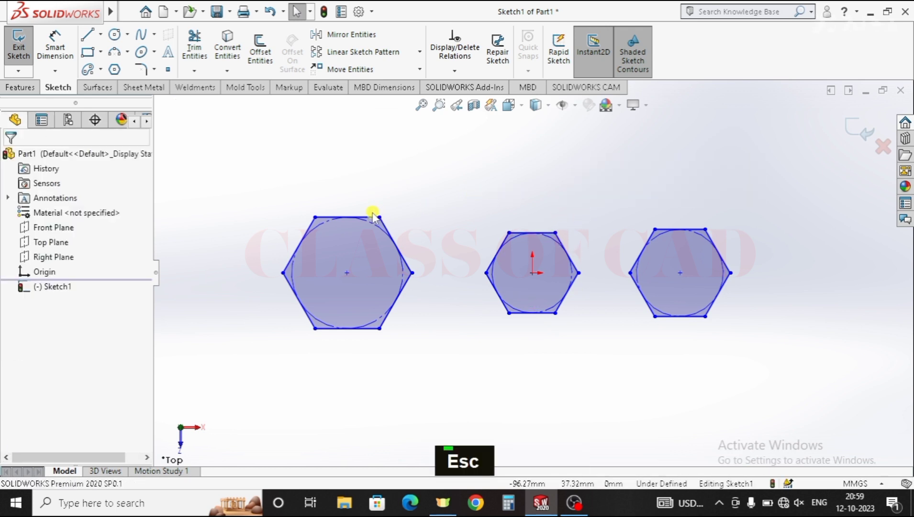
click(378, 218)
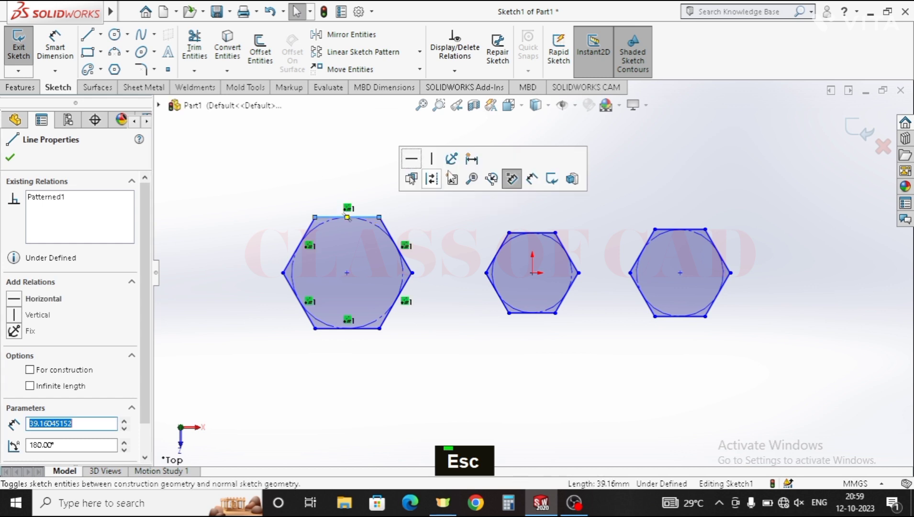
key(Escape)
key(Escape)
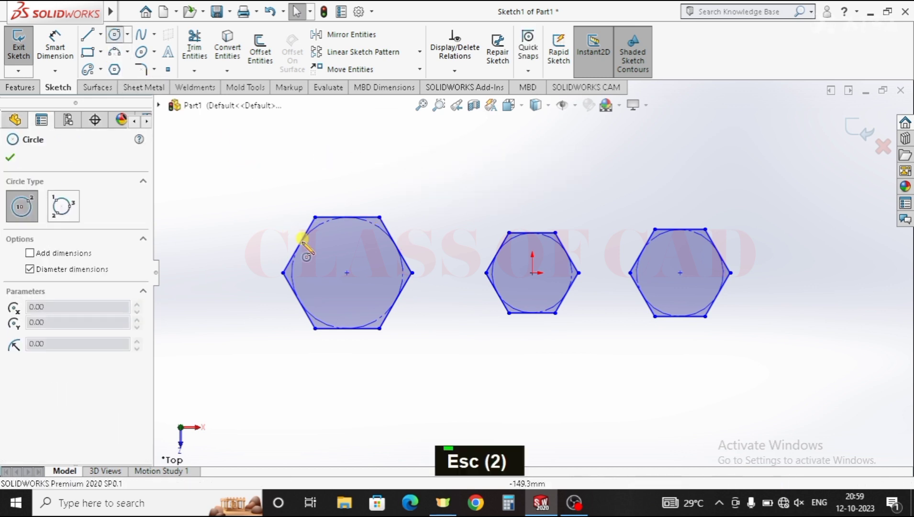
Sketch concentric circles around the three hexagons, about 81 mm in diameter around the middle one and about 96 mm around the left one
click(533, 273)
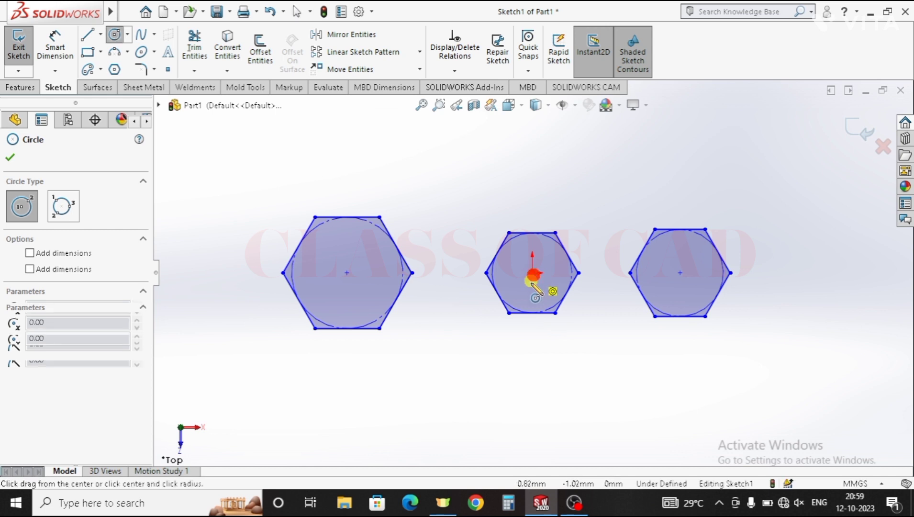
click(519, 339)
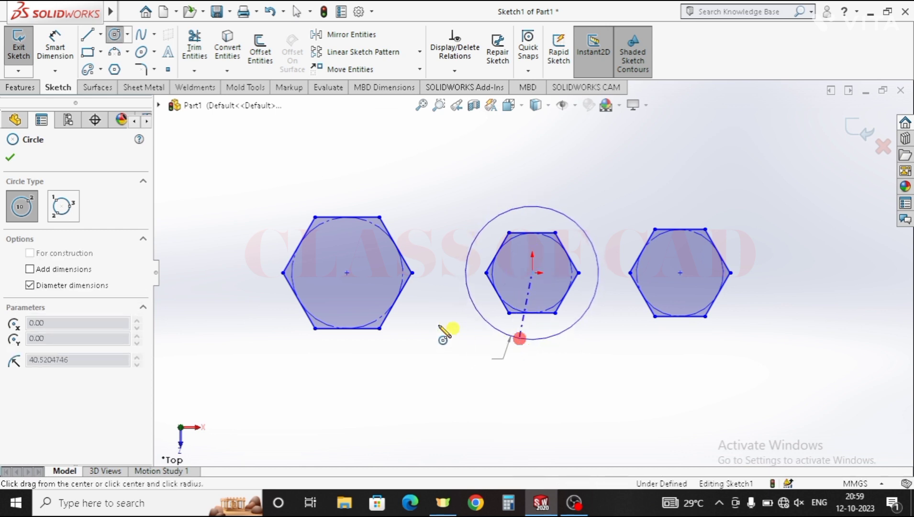
click(347, 273)
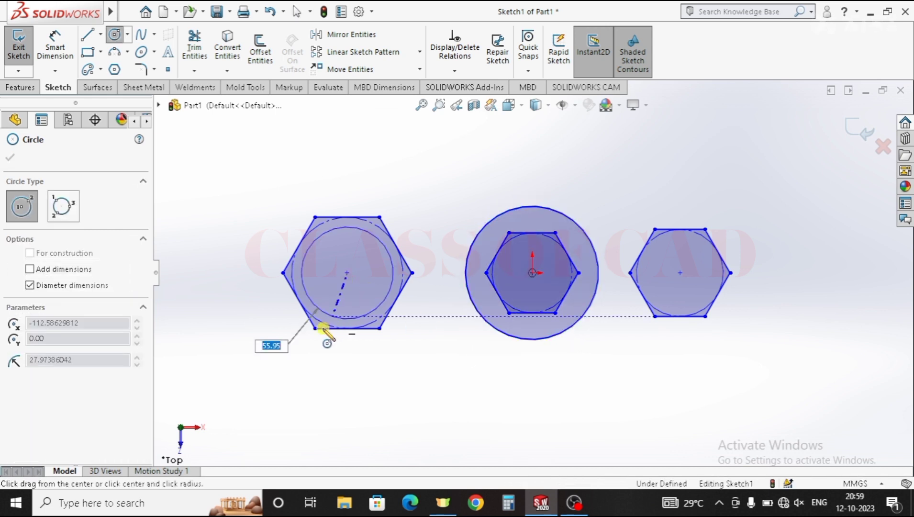
click(309, 338)
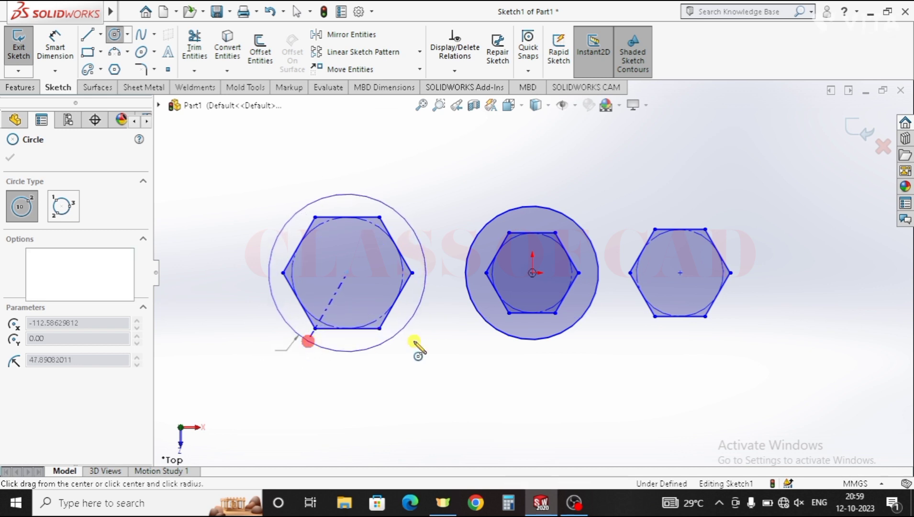
click(681, 273)
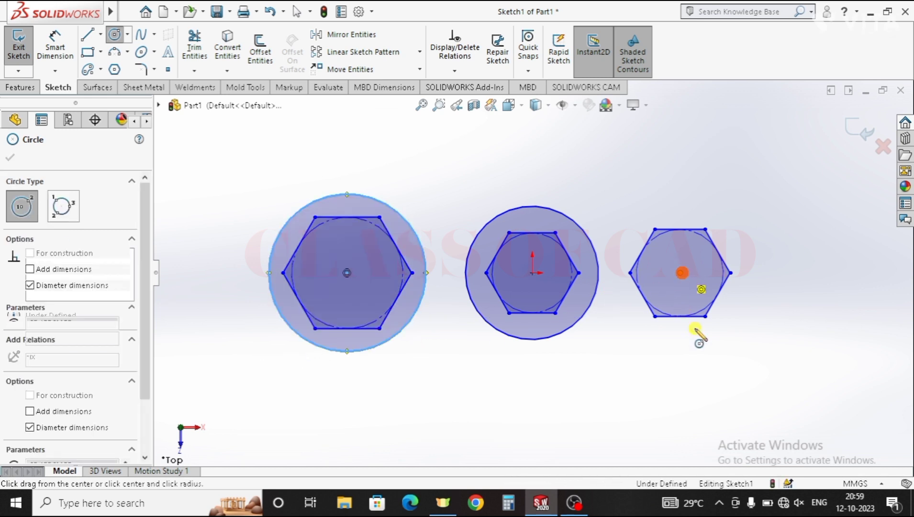
click(698, 330)
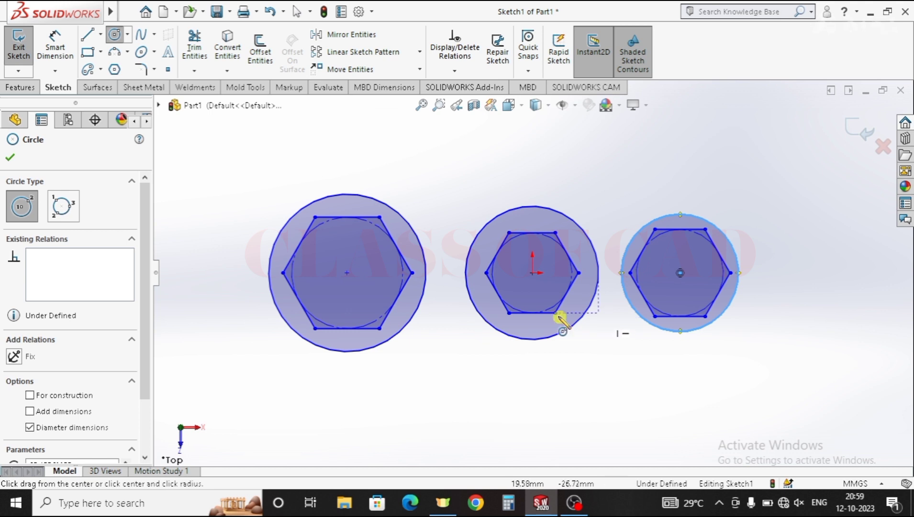
key(Escape)
key(Escape)
key(Escape)
key(Escape)
key(Escape)
key(Escape)
key(Escape)
key(Escape)
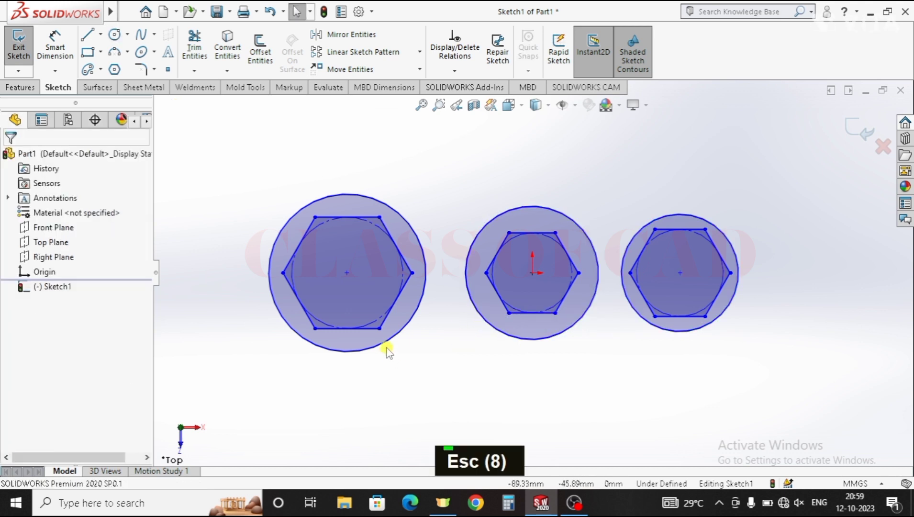
Move the centres of the left and right hexagons outward to widen the gaps to the middle hexagon
click(348, 274)
drag(337, 274, 323, 276)
drag(682, 276, 721, 271)
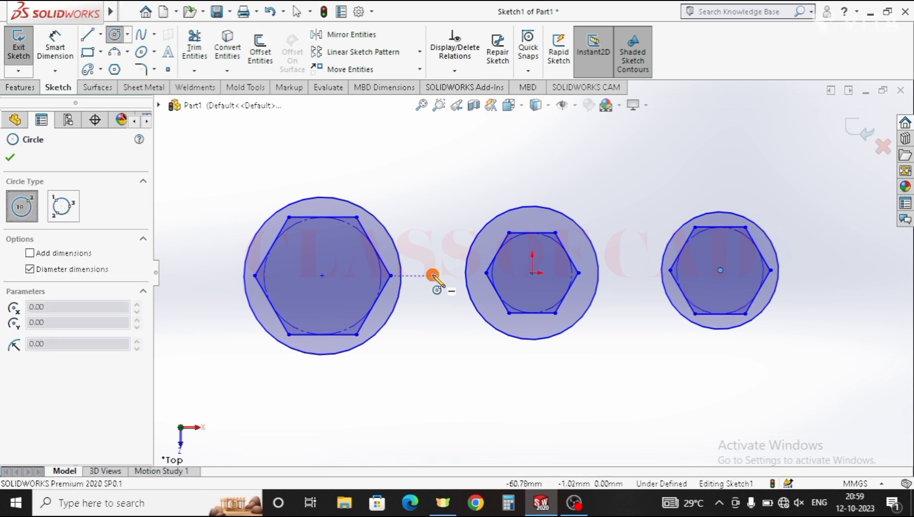
Sketch a small circle in each gap between the large circles, about 11 mm in diameter on the left and about 17 mm on the right
click(432, 275)
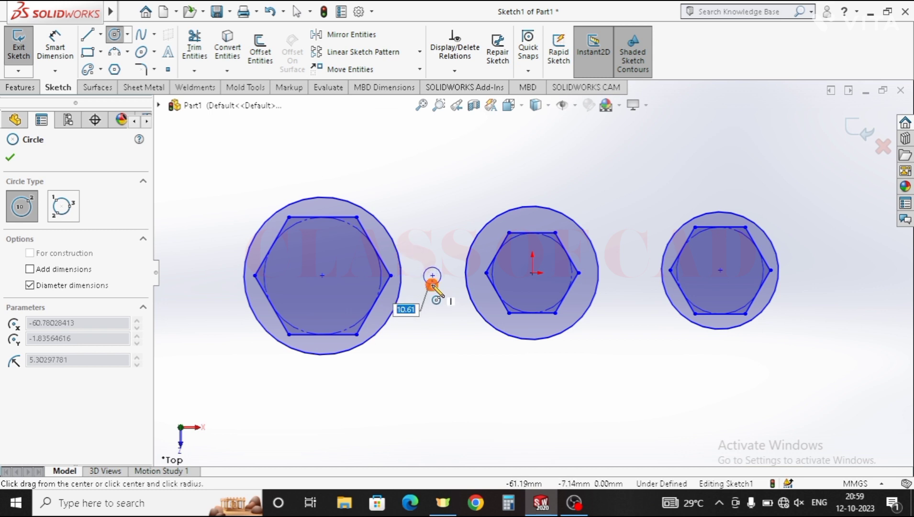
click(432, 285)
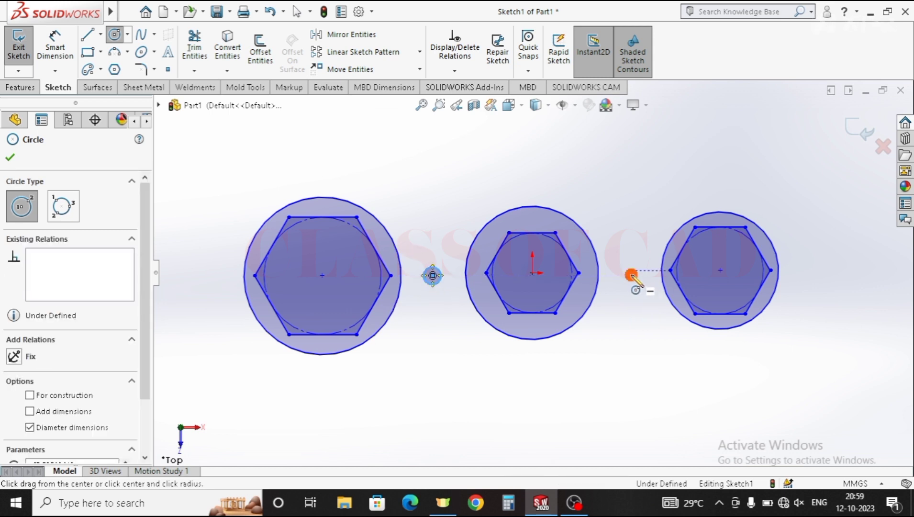
click(632, 271)
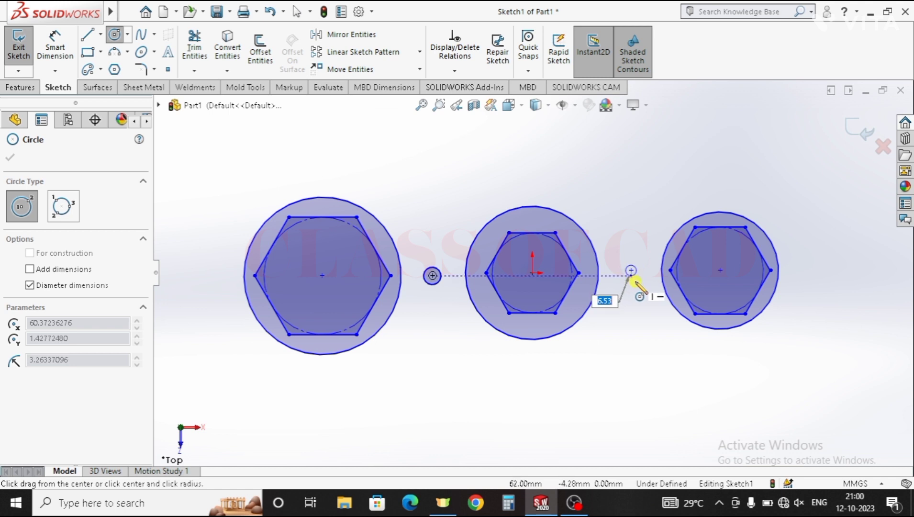
click(636, 283)
key(Escape)
key(Escape)
key(Escape)
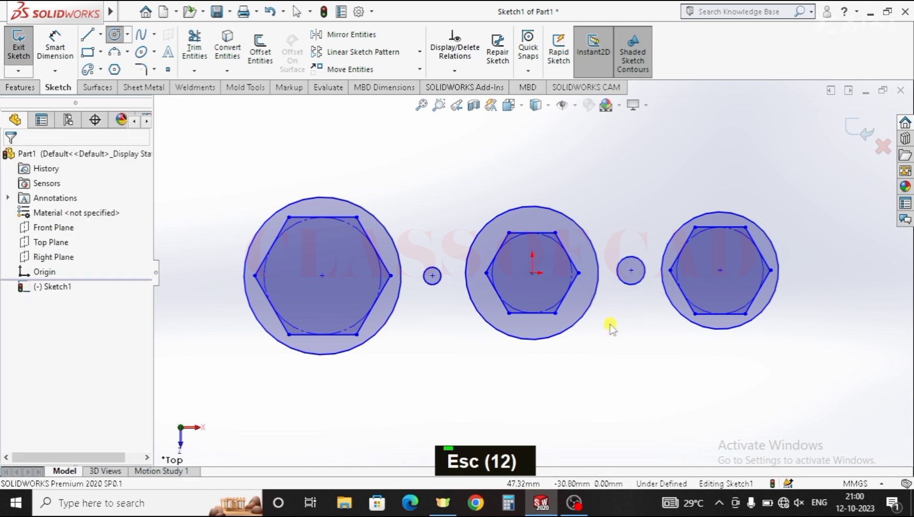
key(Escape)
key(Escape)
key(Escape)
Add an Equal relation between the two small circles in the gaps
click(628, 285)
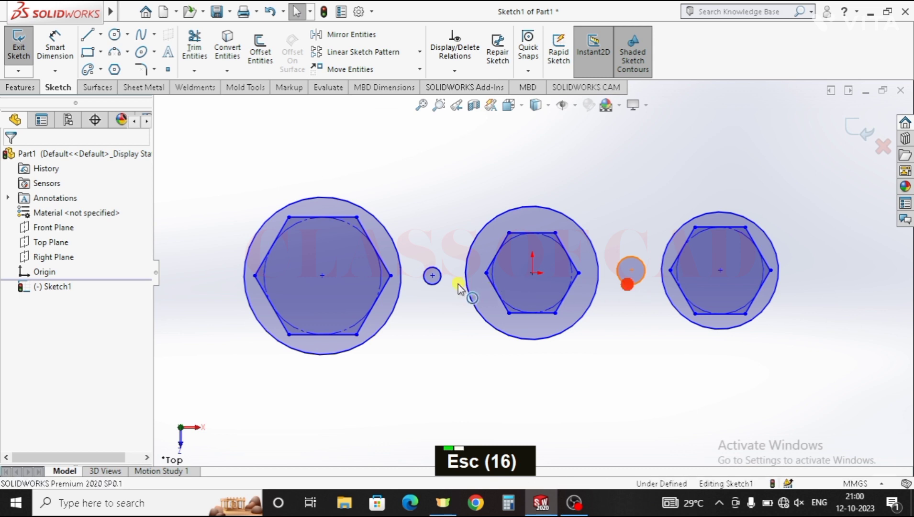
shift+click(435, 283)
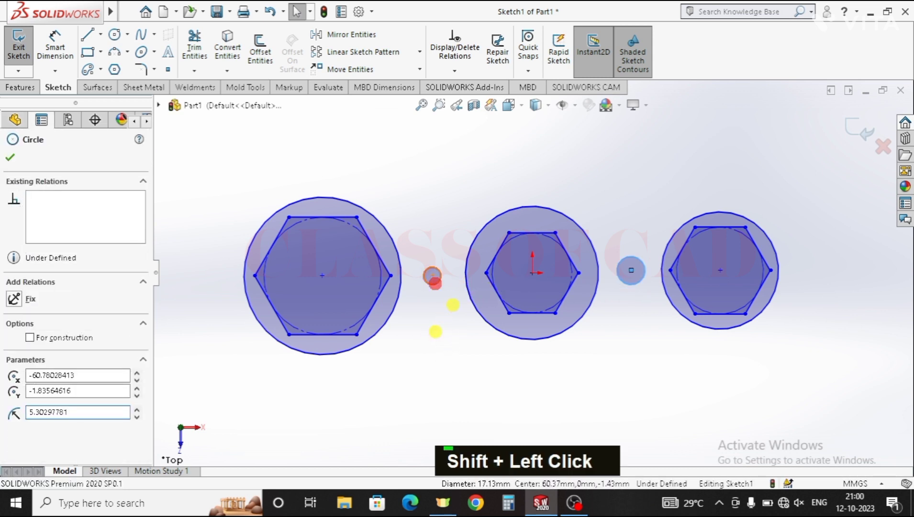
click(14, 422)
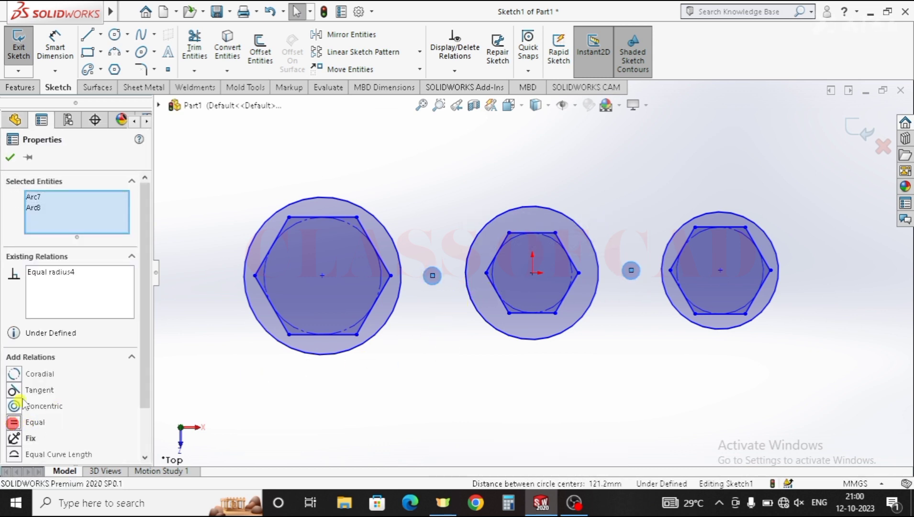
click(9, 157)
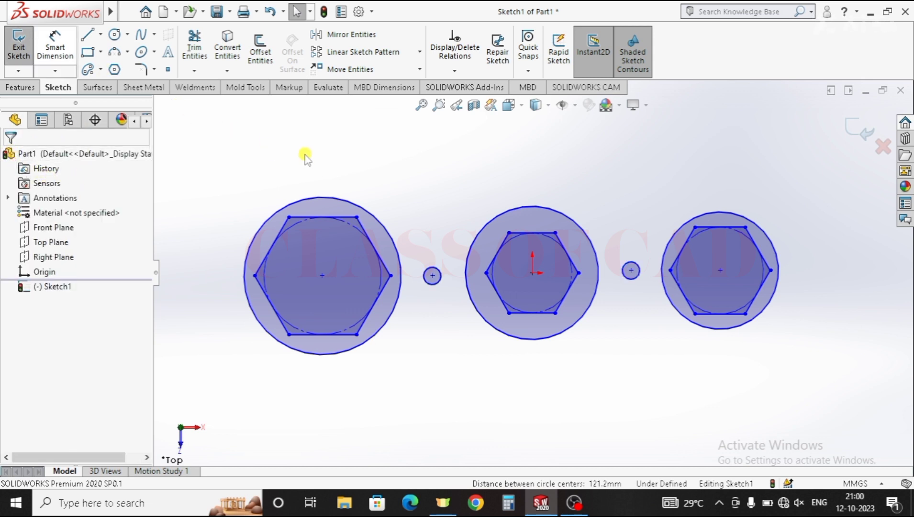
Sketch a horizontal line about 23 mm long above the small circle in the left gap
click(86, 35)
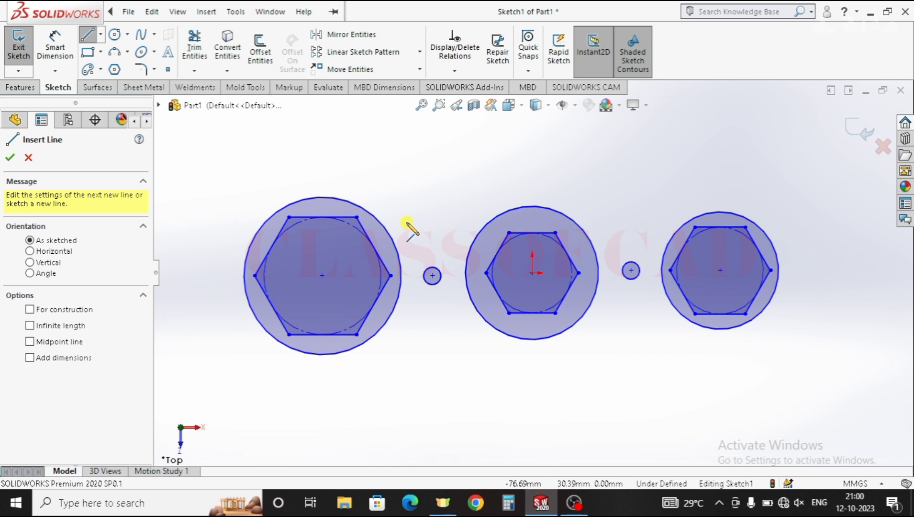
click(406, 222)
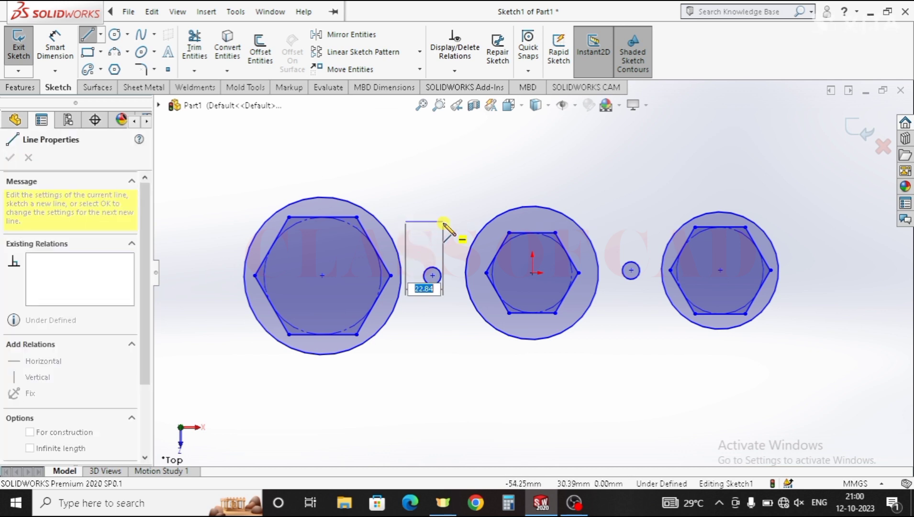
click(444, 221)
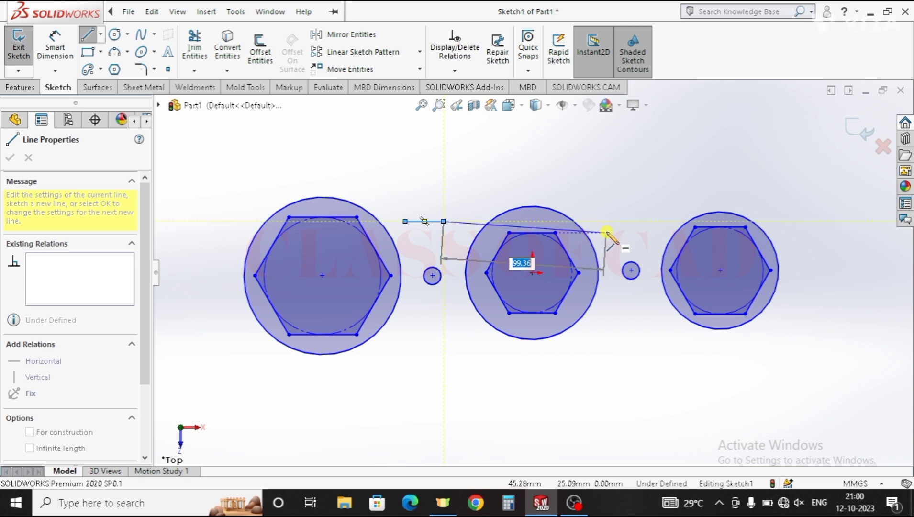
scroll(607, 230, down, 2)
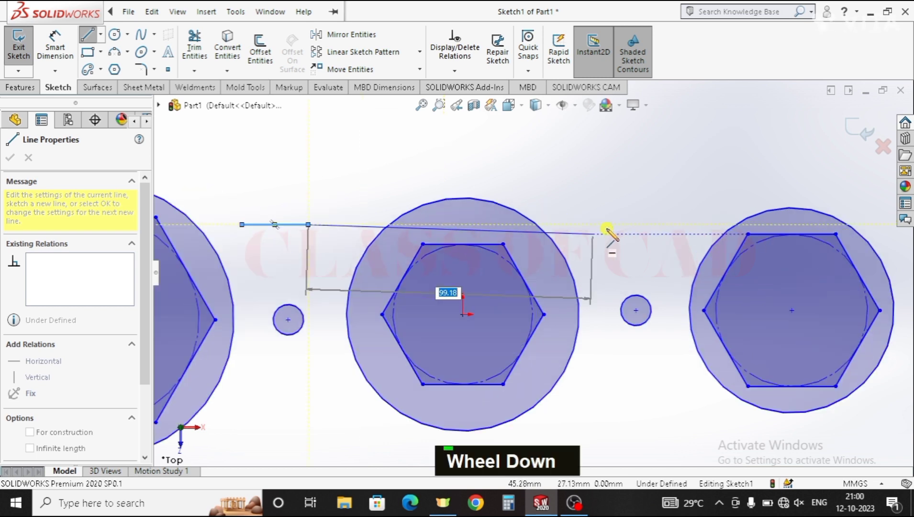
scroll(588, 241, down, 2)
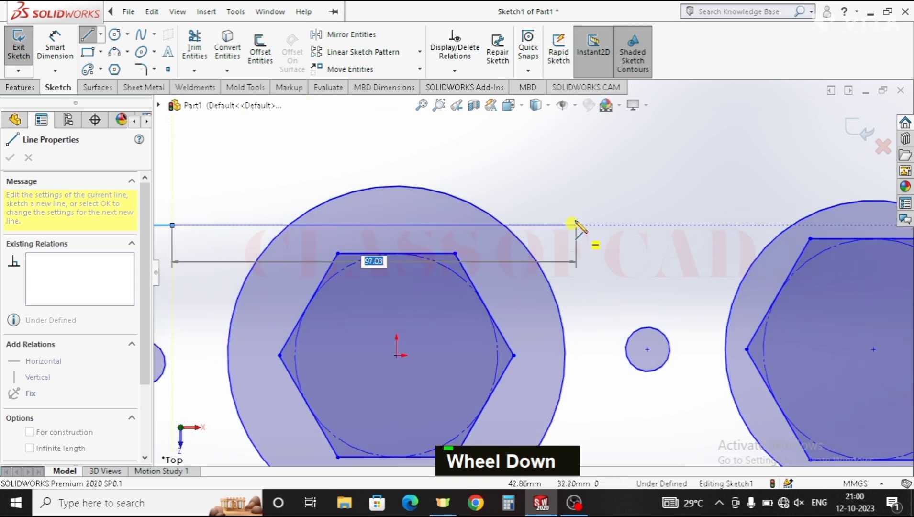
key(Escape)
key(Escape)
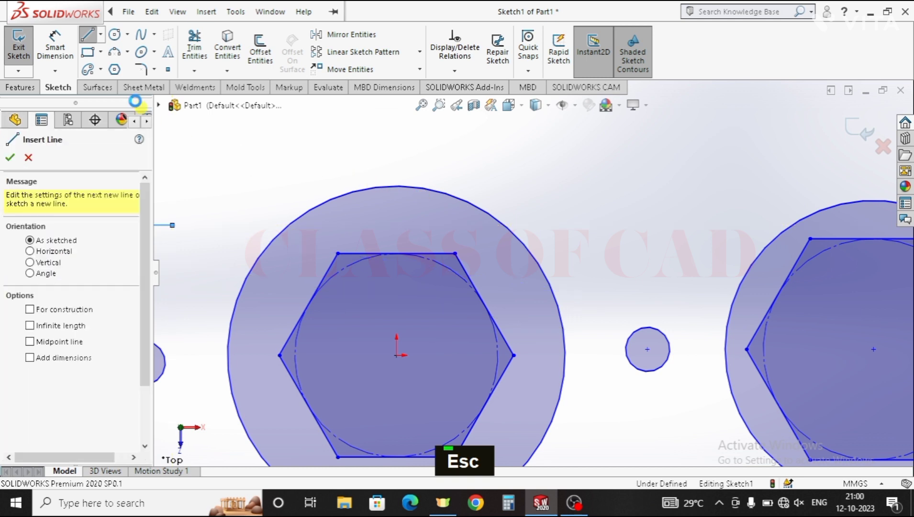
key(Escape)
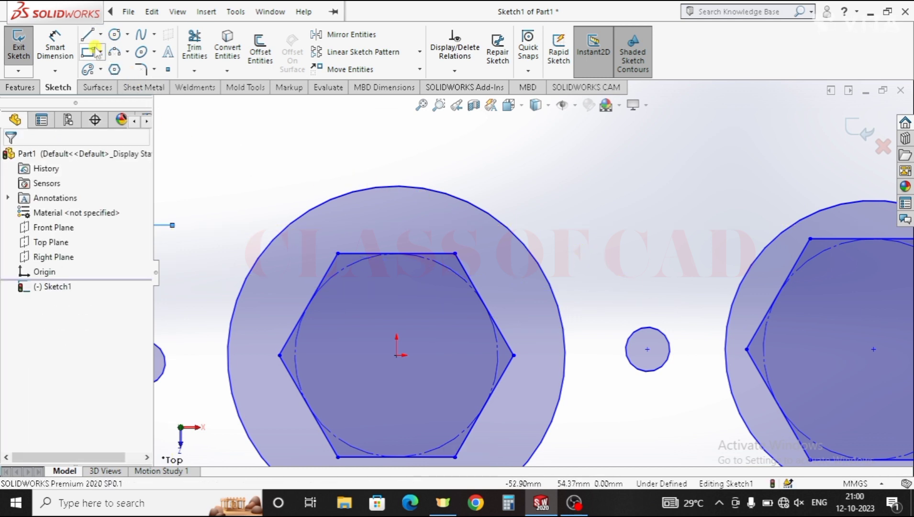
Sketch a similar horizontal line above the small circle in the right gap
key(l)
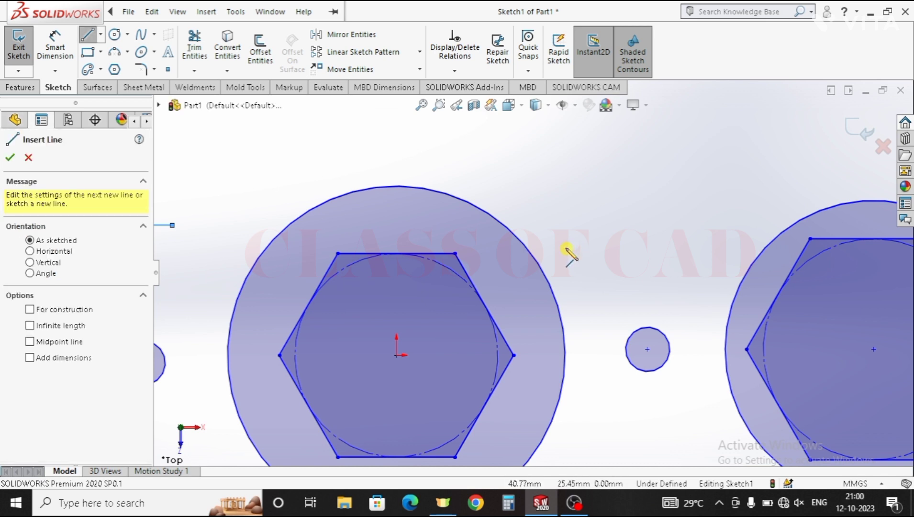
click(564, 245)
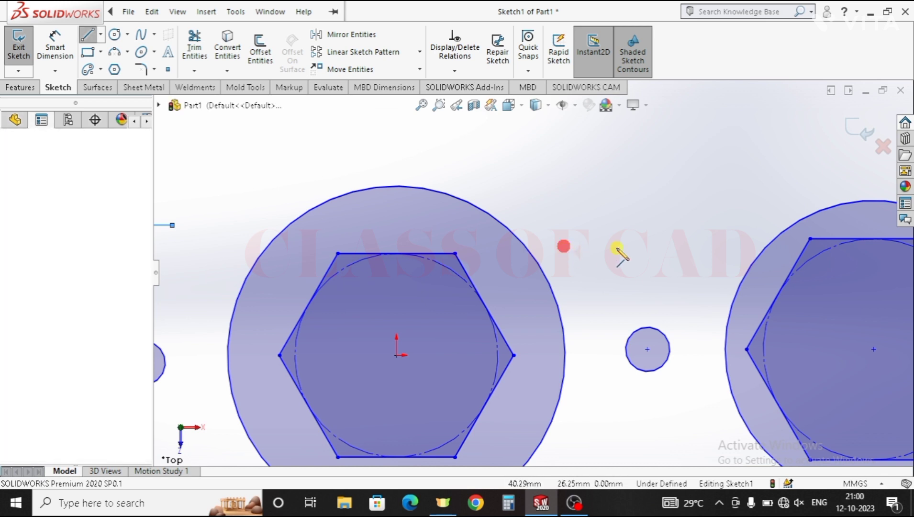
click(659, 245)
key(Escape)
key(Escape)
key(Escape)
key(Escape)
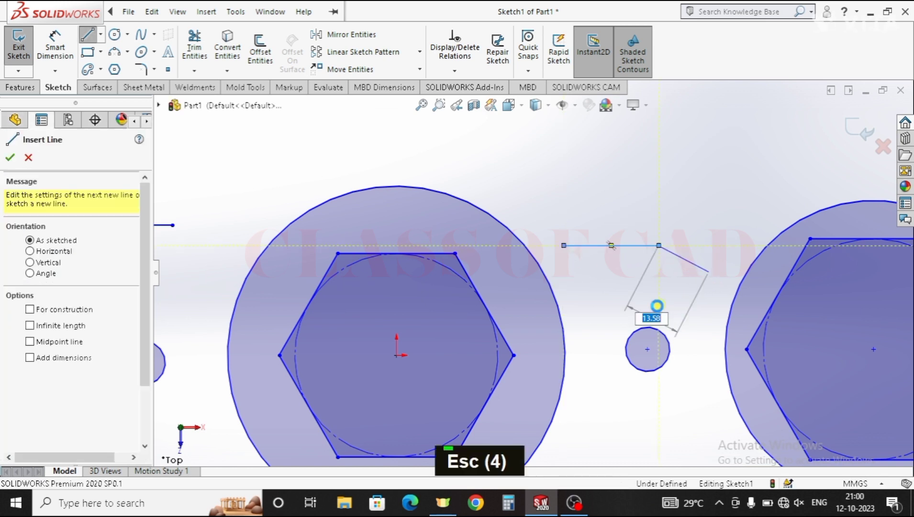
key(Escape)
key(Escape)
scroll(534, 275, up, 1)
scroll(387, 223, up, 1)
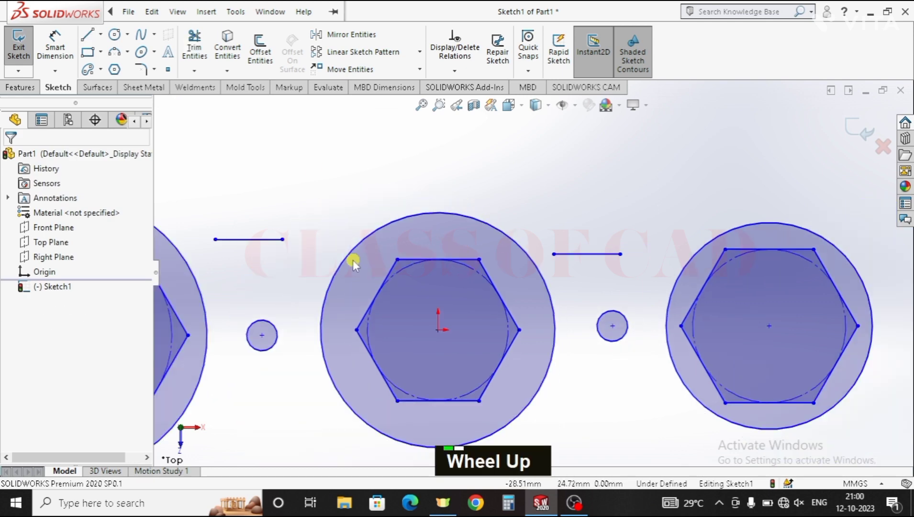
Sketch a three-point arc from the left large circle down to a point on the left horizontal line
mouse_move(352, 260)
ctrl+middle_down()
mouse_move(481, 250)
mouse_move(554, 257)
ctrl+middle_up()
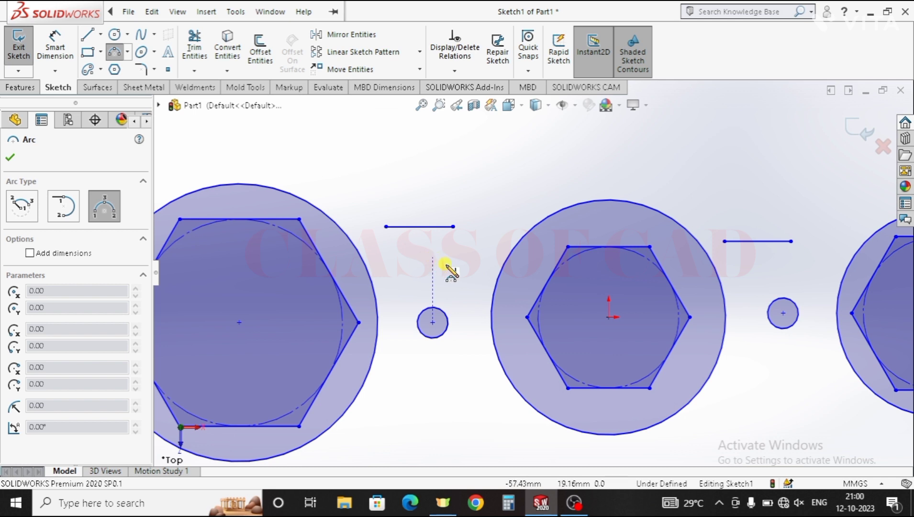
click(279, 184)
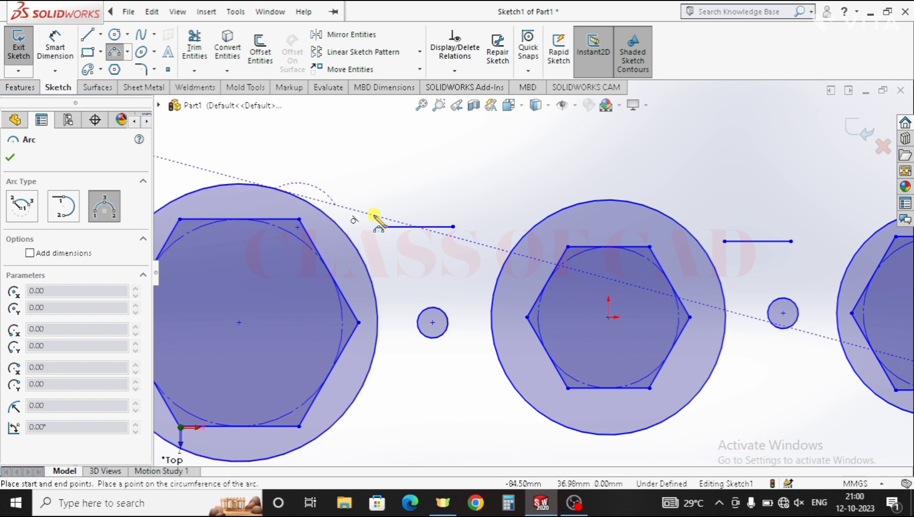
click(407, 226)
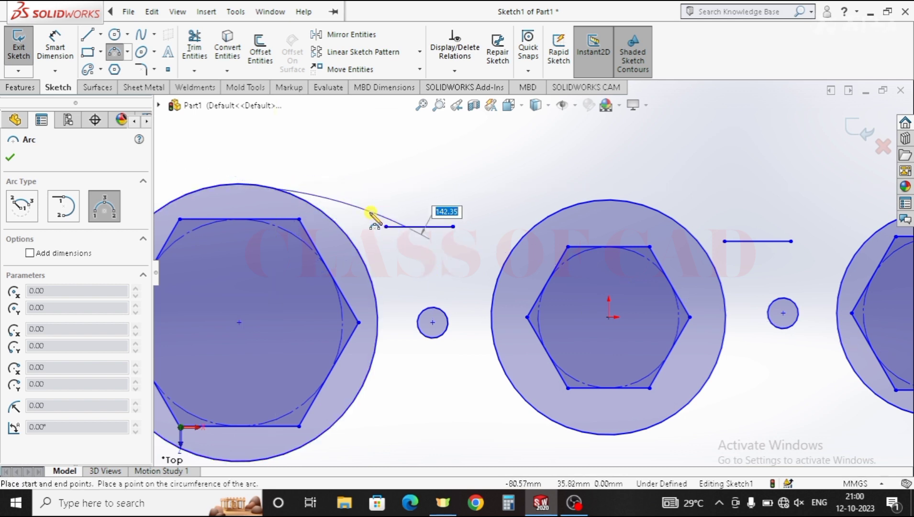
click(358, 217)
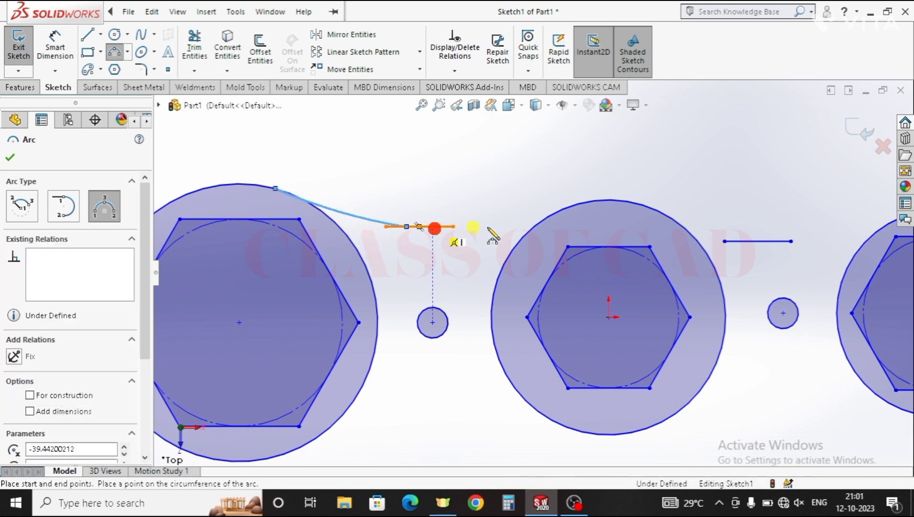
Sketch a three-point arc between the left horizontal line and the upper edge of the middle large circle
click(454, 226)
click(566, 207)
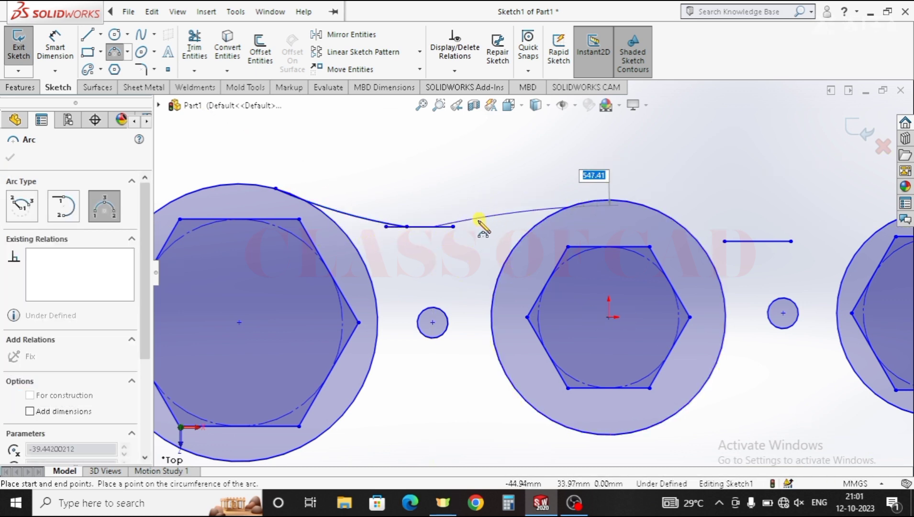
click(479, 221)
scroll(493, 235, up, 1)
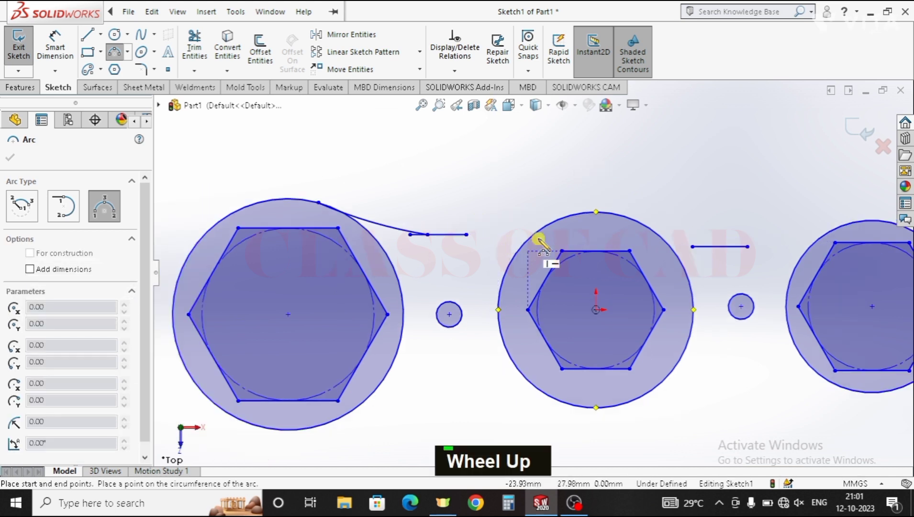
click(554, 221)
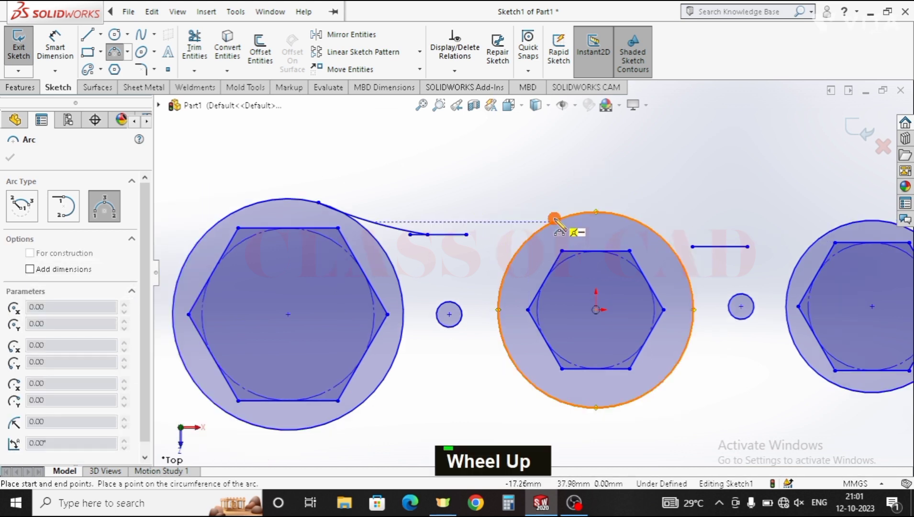
click(467, 235)
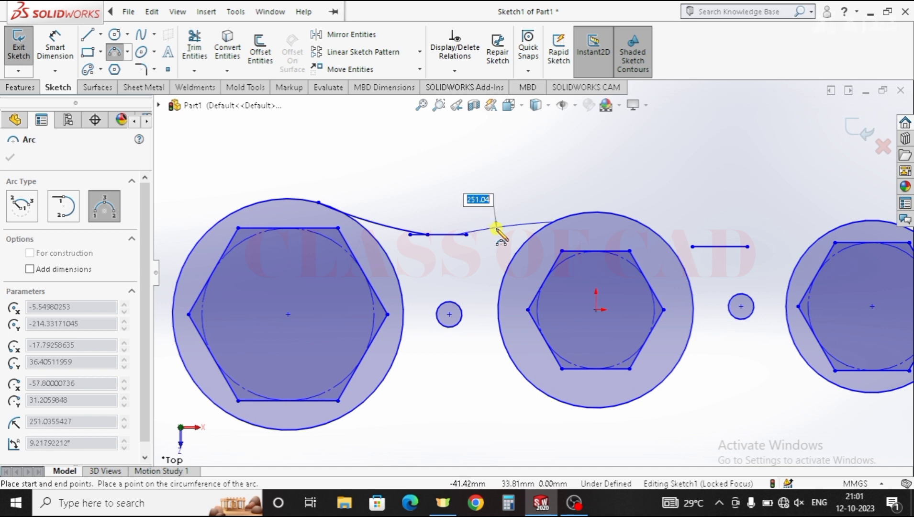
click(496, 227)
key(Escape)
key(Escape)
key(Escape)
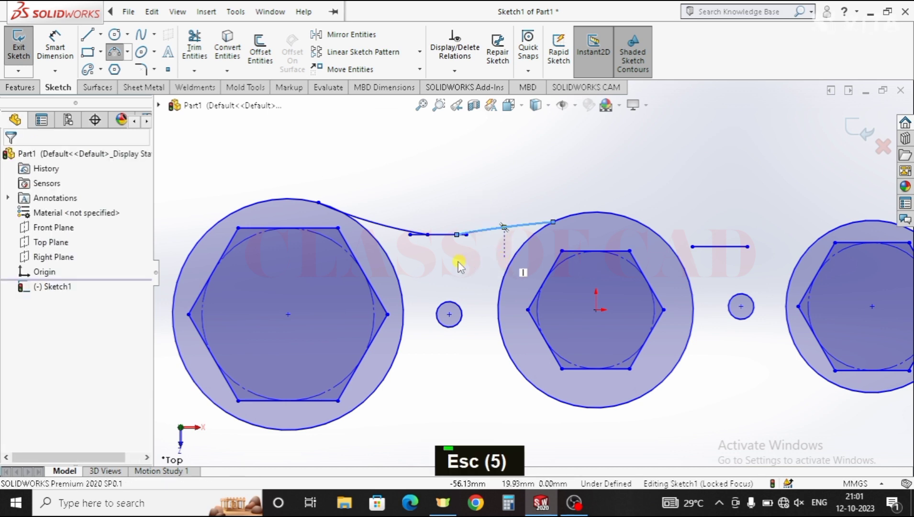
Add a Tangent relation between the left arc and the horizontal line it meets
drag(424, 219, 410, 246)
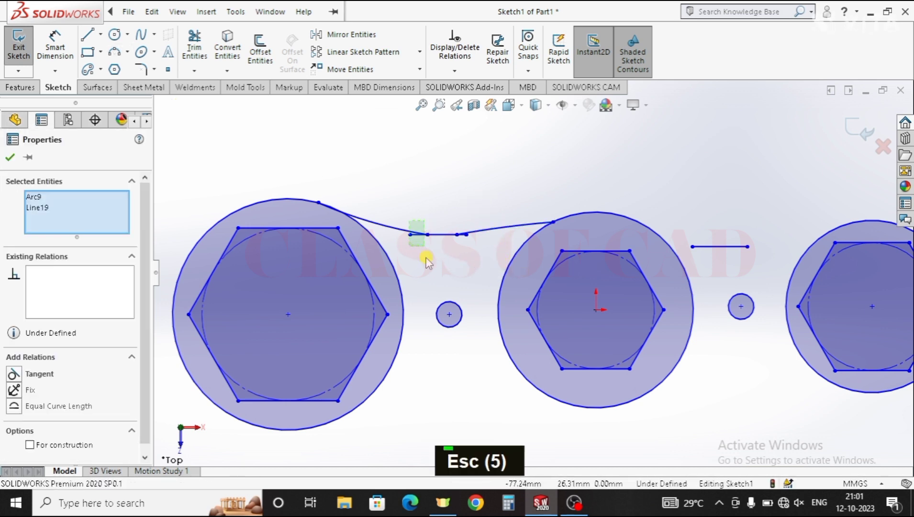
click(462, 197)
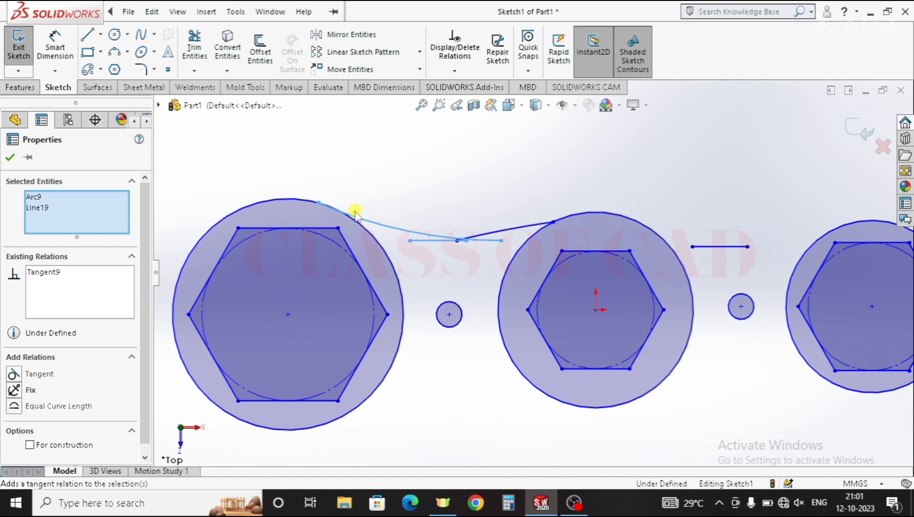
key(Escape)
Try to shorten the left horizontal line by moving its inner endpoint, and undo the move
scroll(476, 244, down, 3)
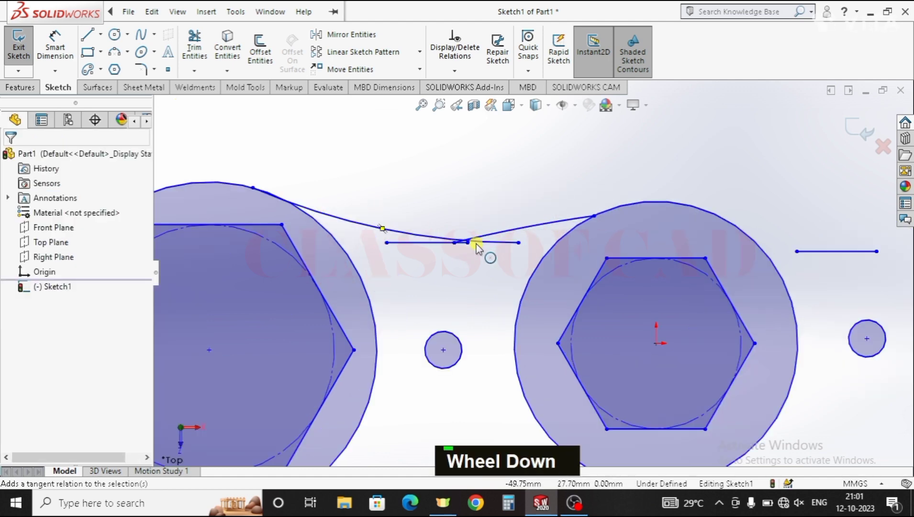
drag(469, 244, 426, 241)
key(Escape)
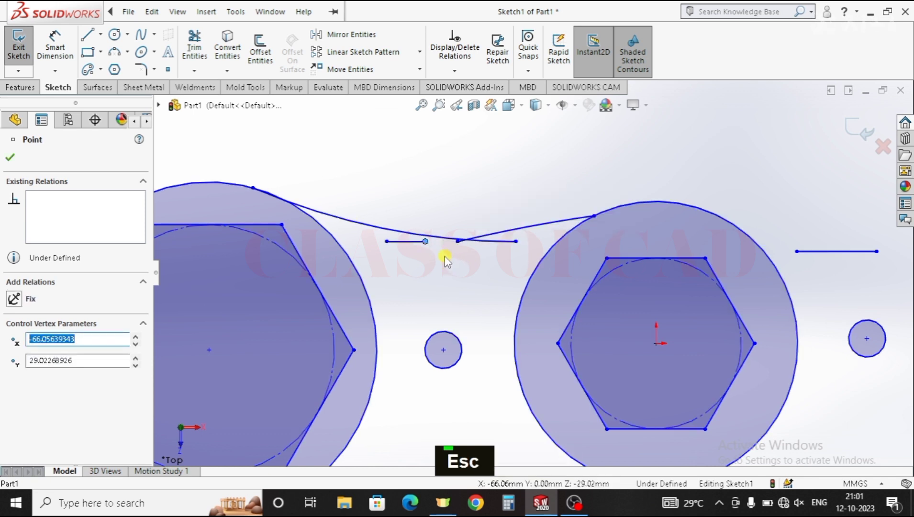
key(Escape)
key(ctrl+z)
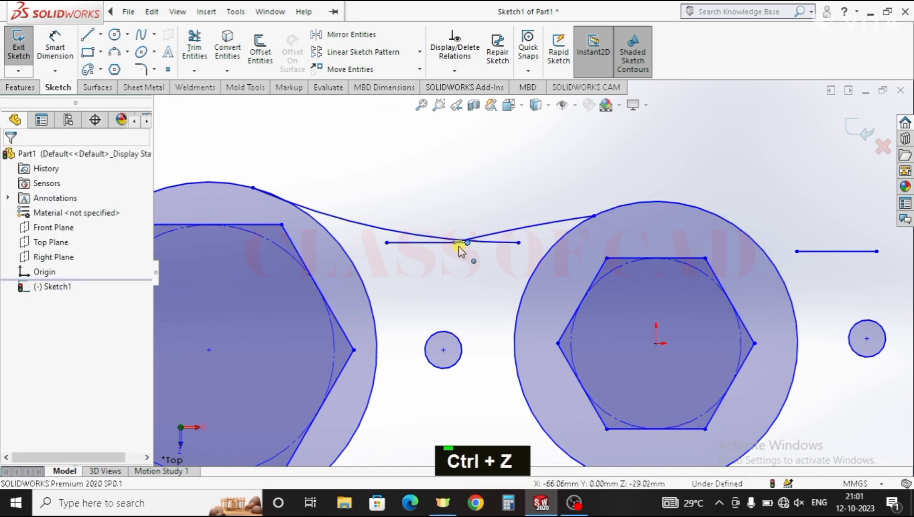
Move the lower end of the arc at the middle large circle onto the lower end of the left arc
click(456, 243)
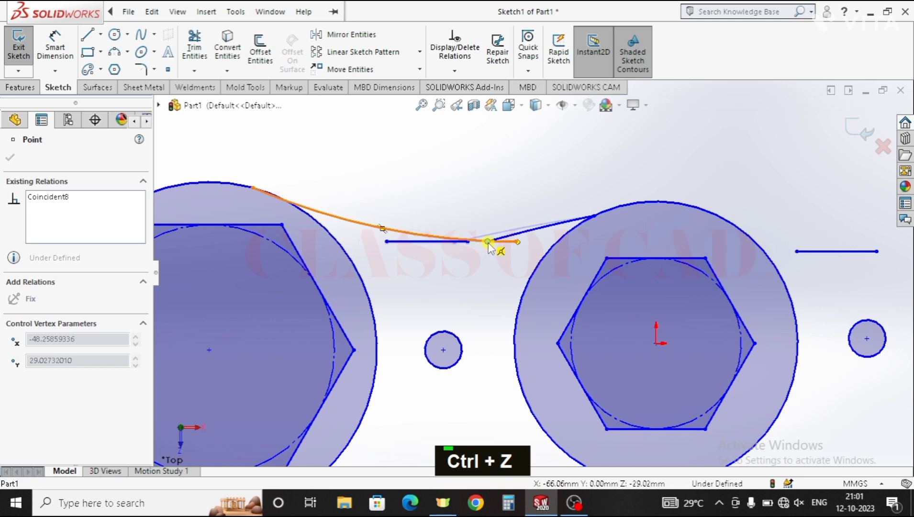
key(Escape)
key(Escape)
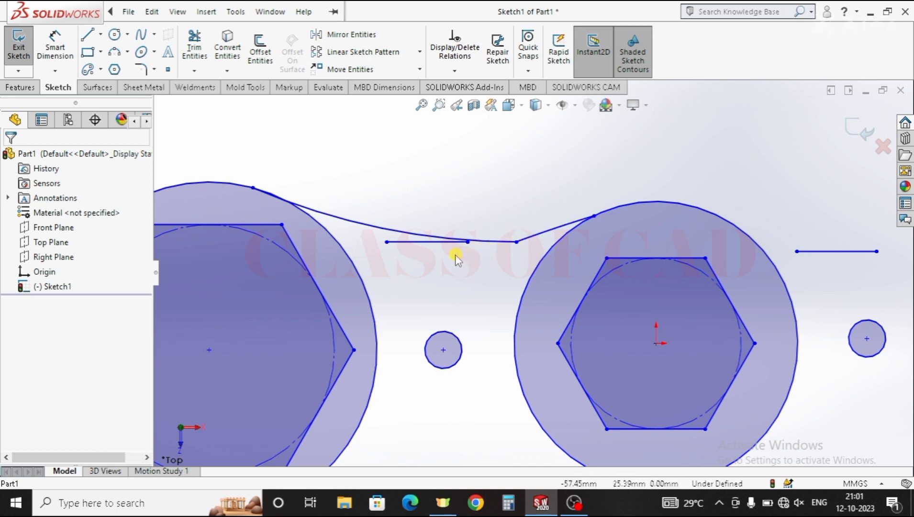
Undo the endpoint move, the Tangent relation and both arcs, back to the two horizontal lines
scroll(457, 260, up, 1)
key(ctrl+z)
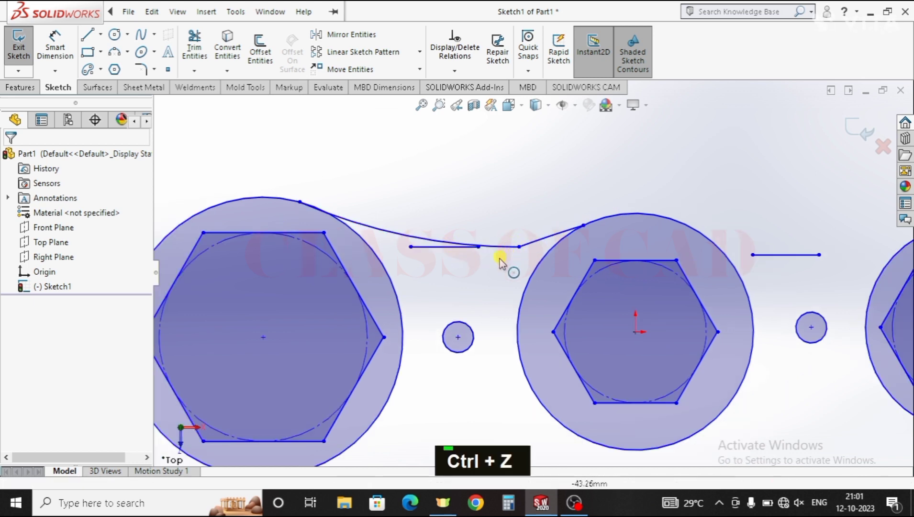
key(Escape)
key(ctrl+z)
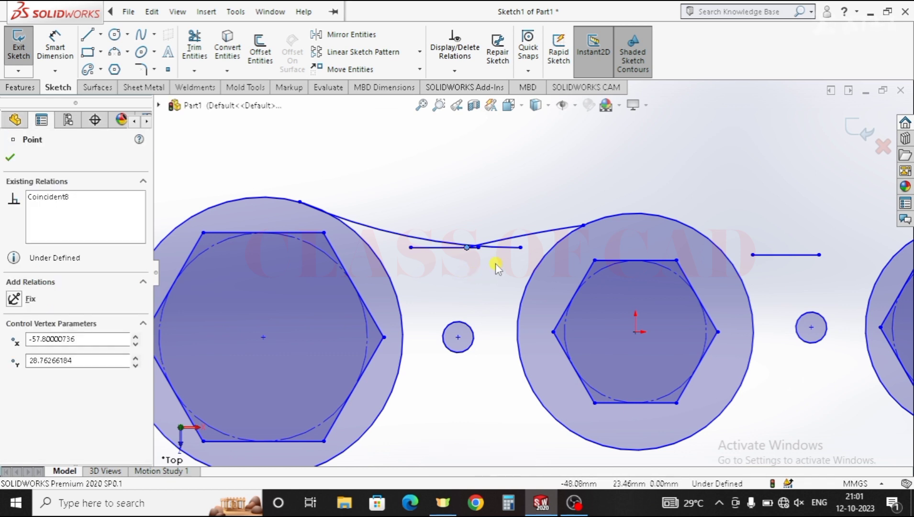
key(ctrl+z)
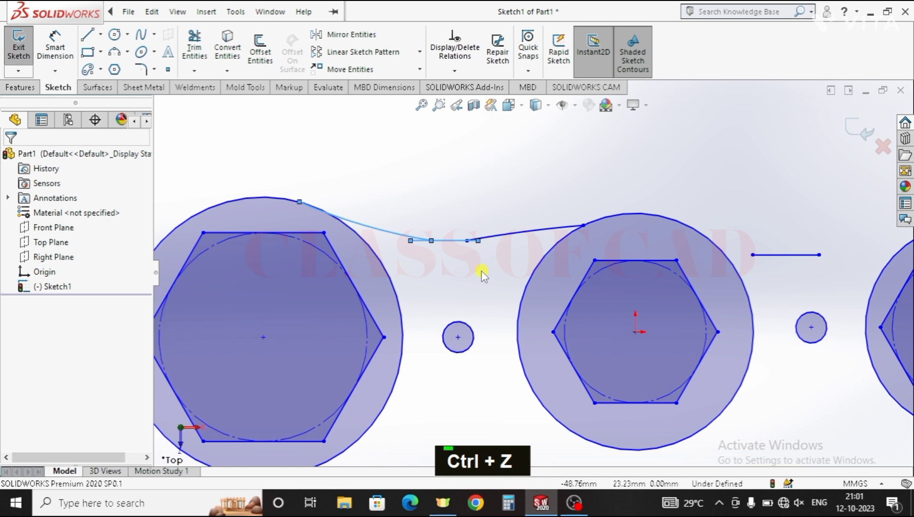
key(ctrl+z)
key(ctrl+z)
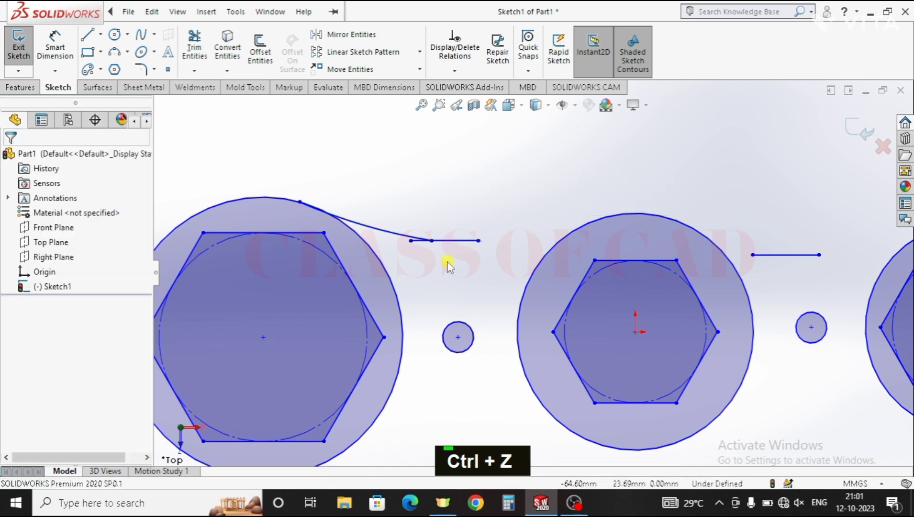
key(ctrl+z)
key(ctrl+z)
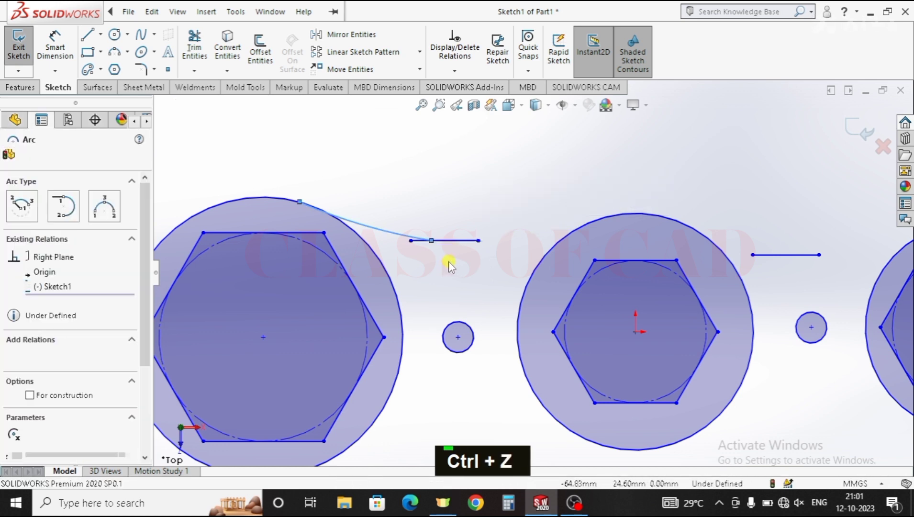
key(ctrl+z)
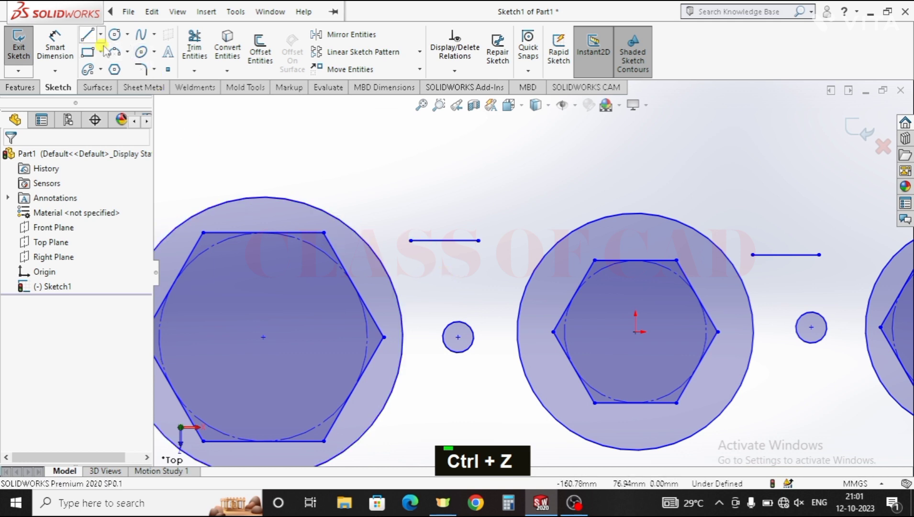
Sketch two three-point arcs connecting the ends of the left horizontal line to the left and middle large circles
click(411, 240)
click(317, 206)
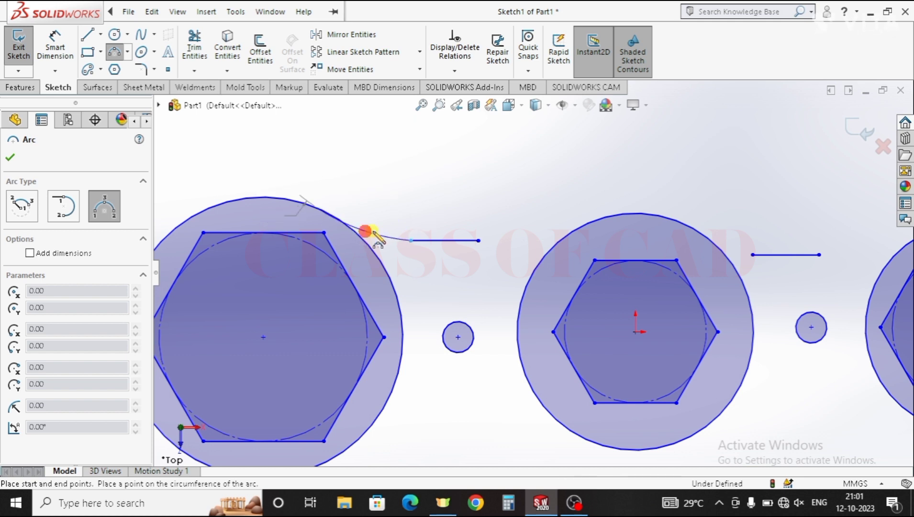
click(478, 241)
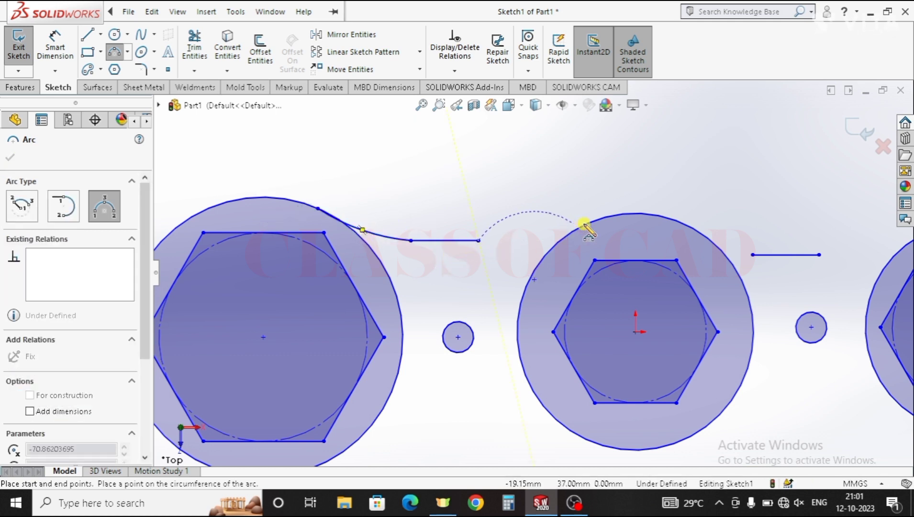
click(509, 239)
Sketch two three-point arcs connecting the ends of the right horizontal line to the right and middle large circles
ctrl+middle_drag(637, 267, 399, 268)
click(580, 252)
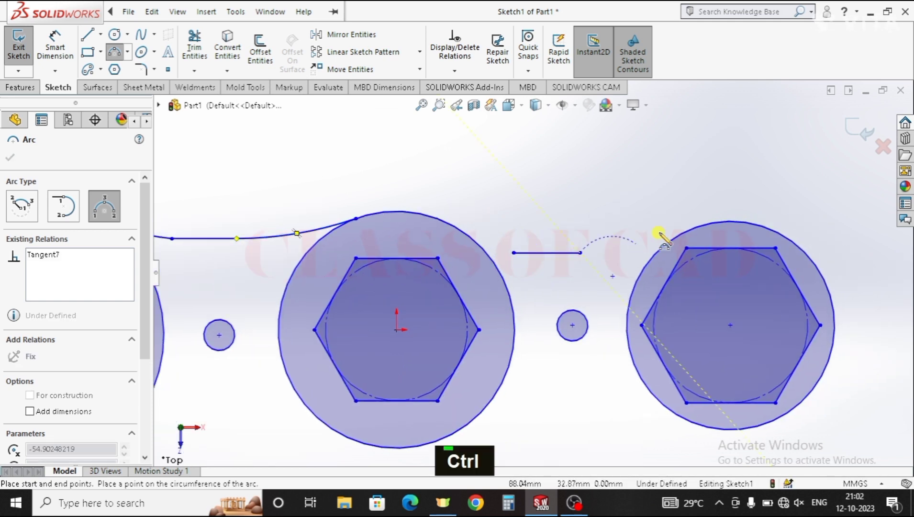
click(688, 232)
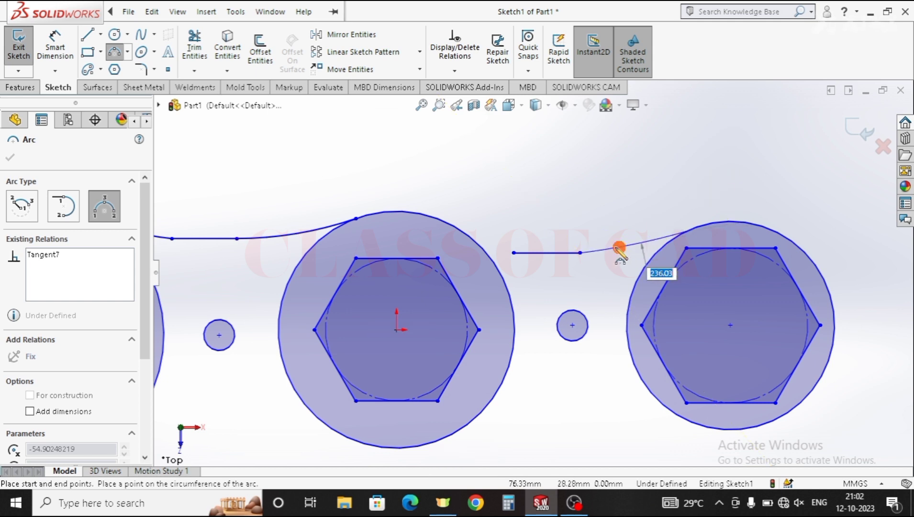
click(617, 247)
click(514, 253)
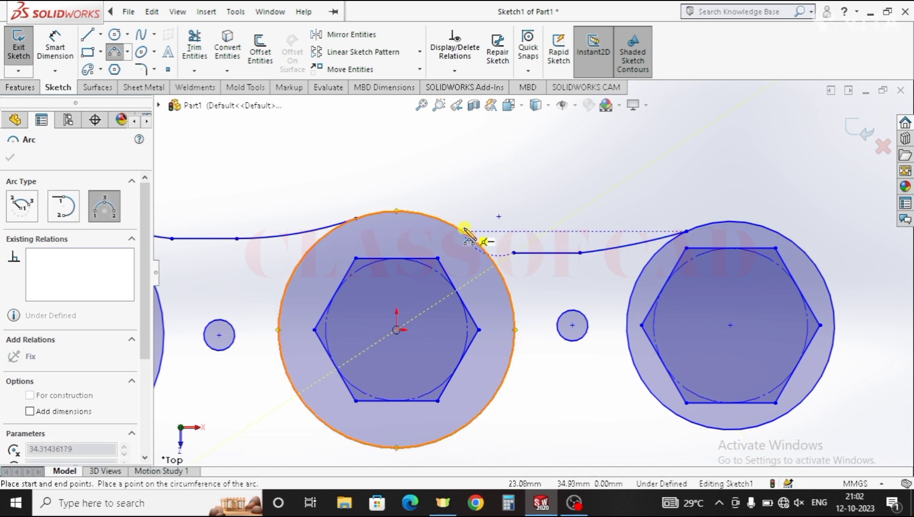
click(466, 229)
click(483, 241)
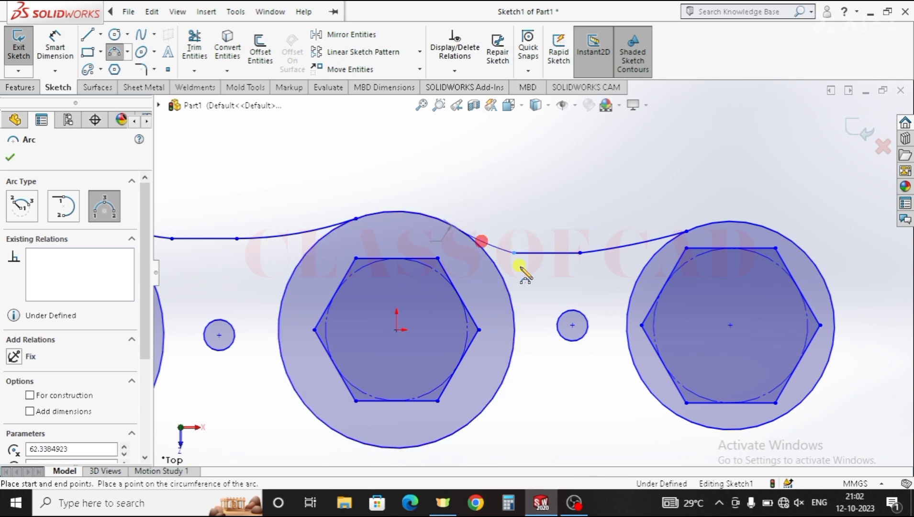
key(Escape)
key(Escape)
Dimension the horizontal distance between the left large circle's centre and the origin as 76 mm, placed below the circles
scroll(448, 285, up, 1)
scroll(417, 312, up, 1)
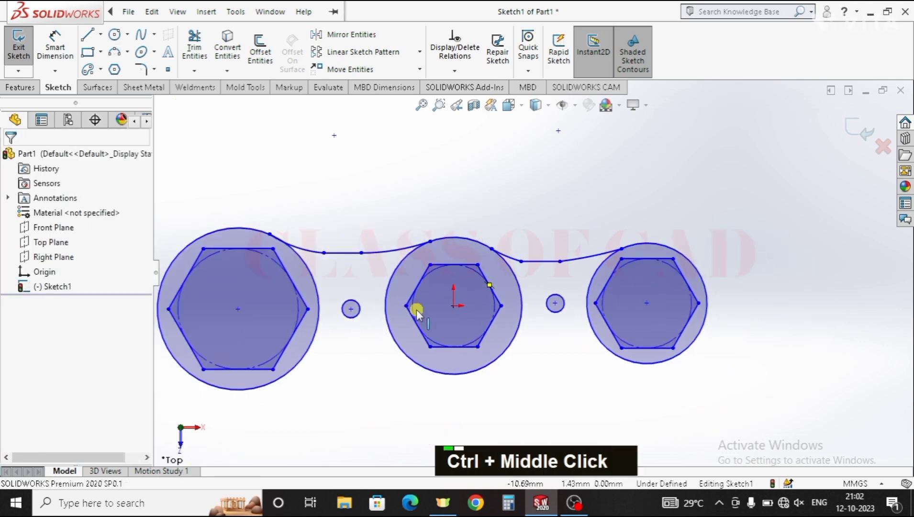
ctrl+middle_drag(414, 310, 493, 242)
key(Escape)
key(Escape)
key(Escape)
key(Escape)
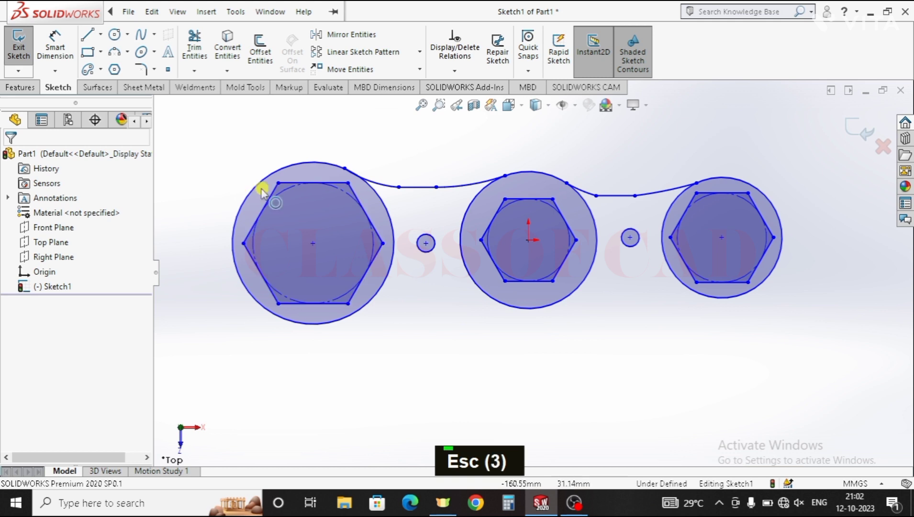
click(63, 48)
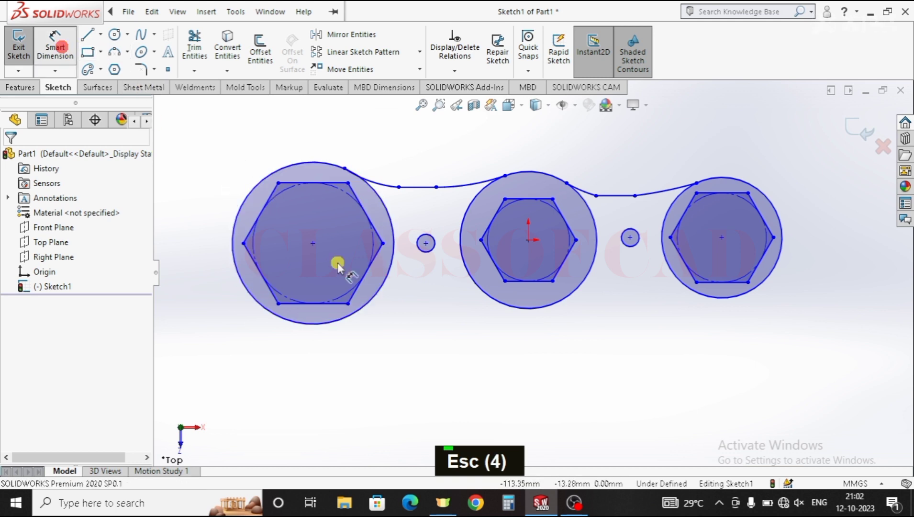
click(529, 239)
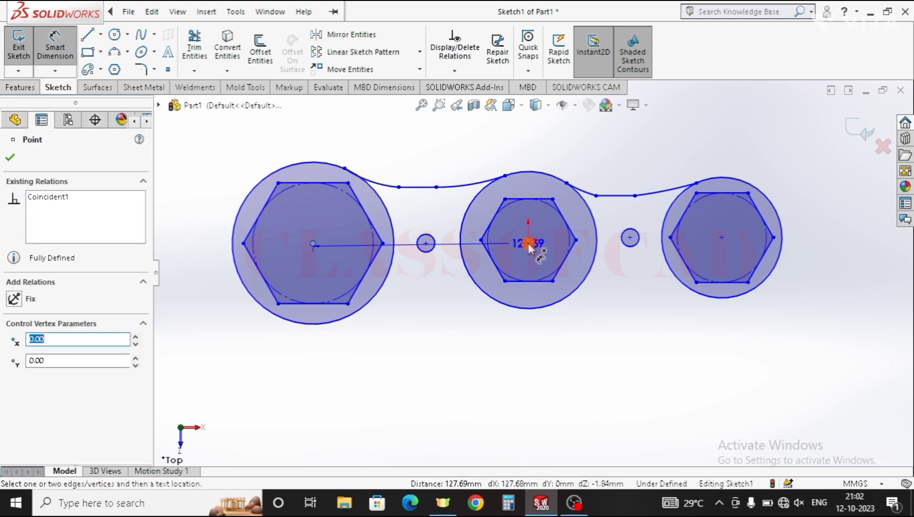
click(446, 373)
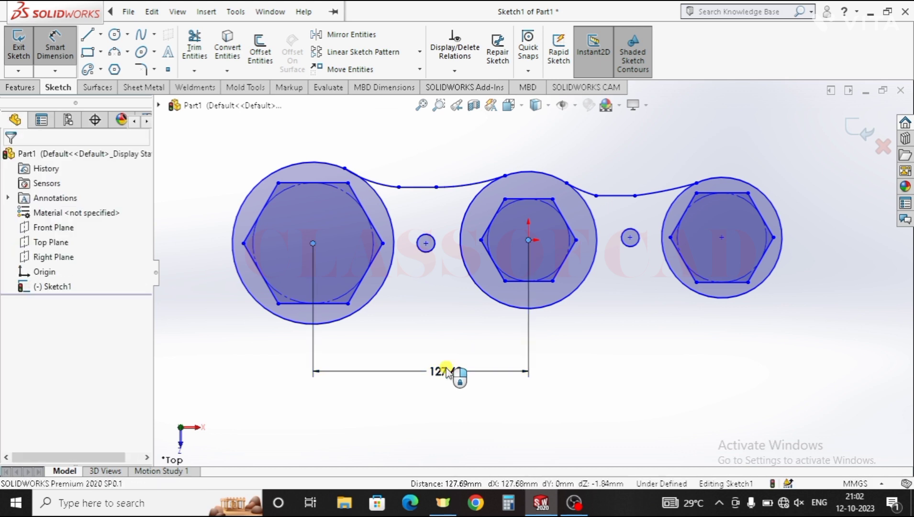
text(76)
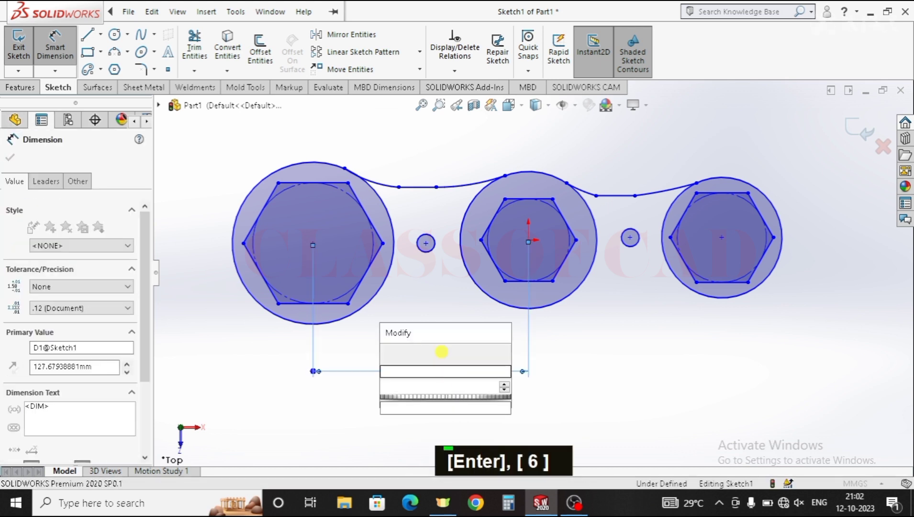
key(Return)
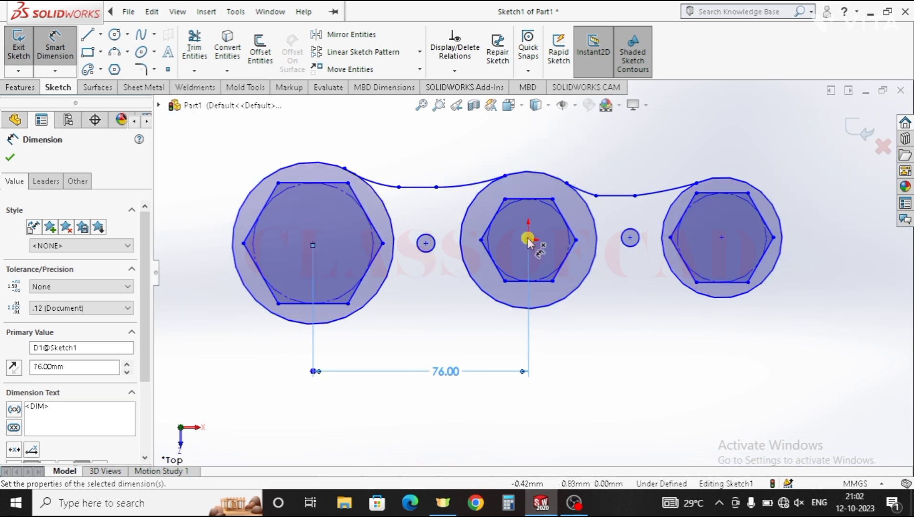
Dimension the horizontal distance between the origin and the right large circle's centre as 76 mm
click(724, 238)
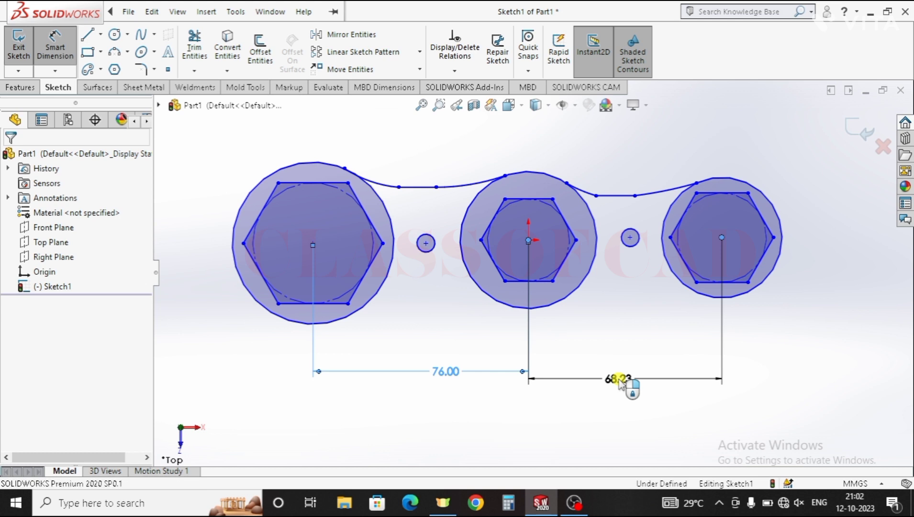
click(619, 380)
text(76)
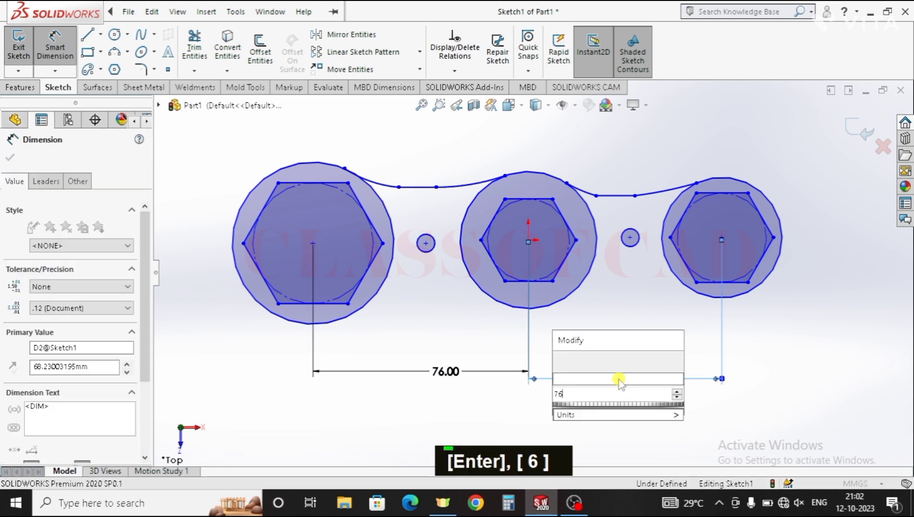
click(648, 399)
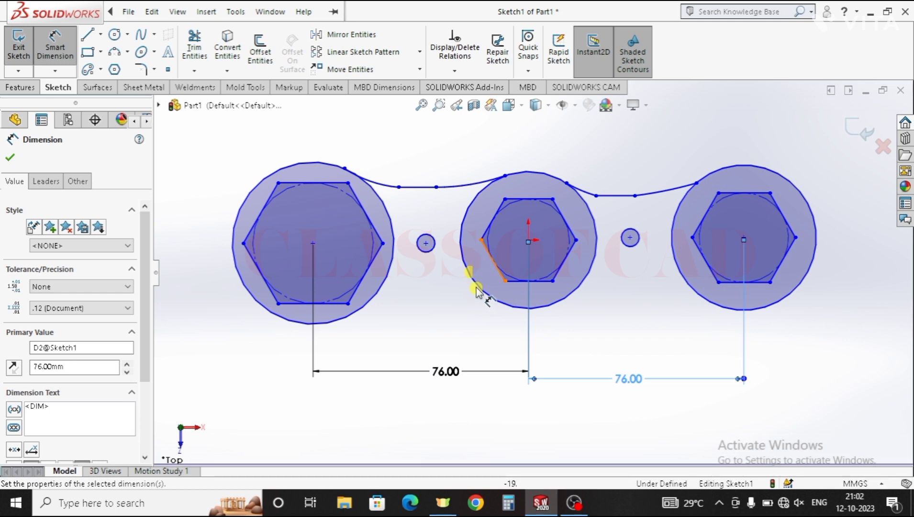
key(Escape)
key(Escape)
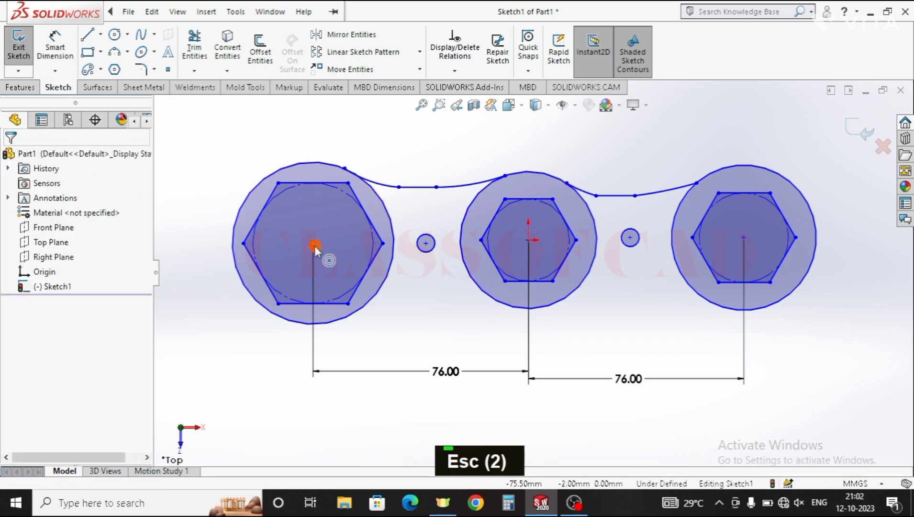
Add Horizontal relations from the left small circle's centre to the left large circle's centre and to the middle circle's centre
click(314, 245)
shift+click(425, 244)
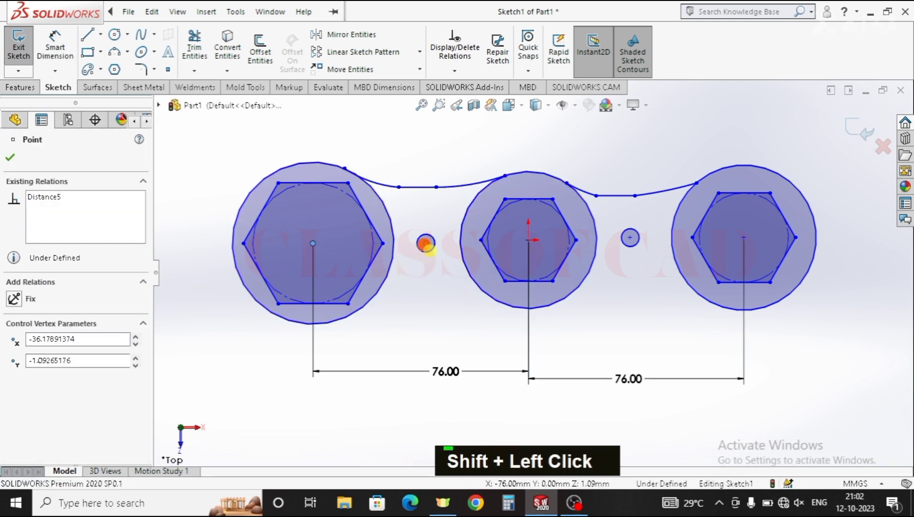
click(467, 185)
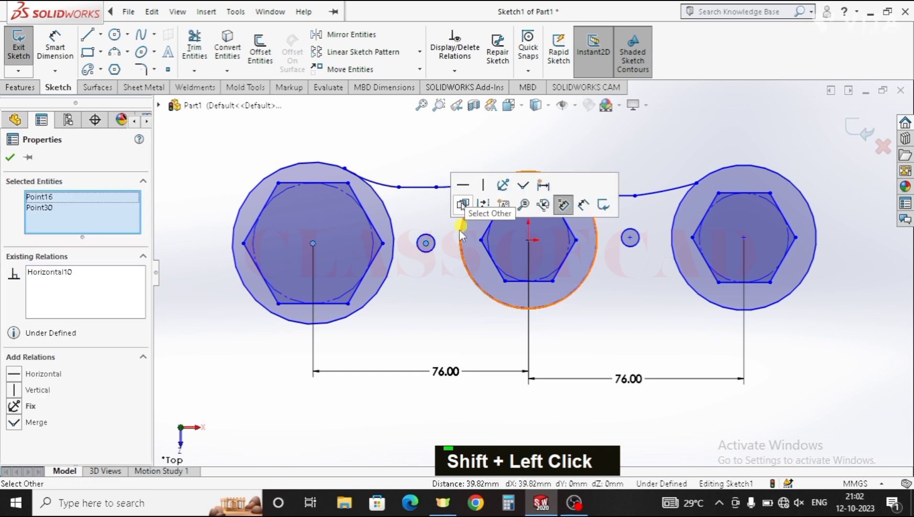
key(Escape)
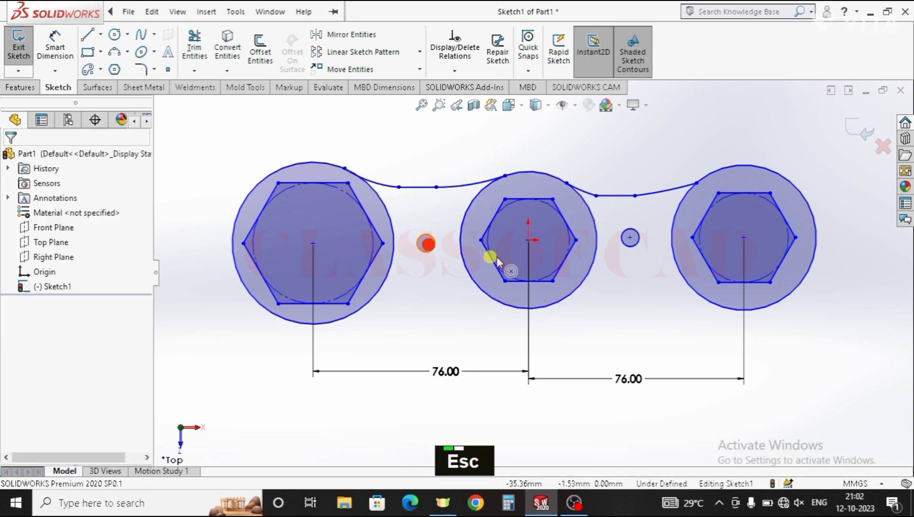
shift+click(529, 240)
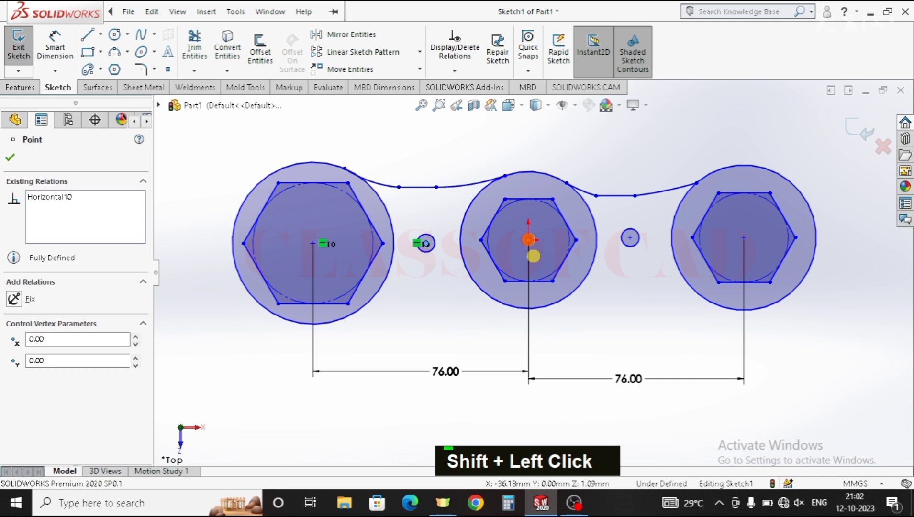
shift+click(529, 239)
click(577, 181)
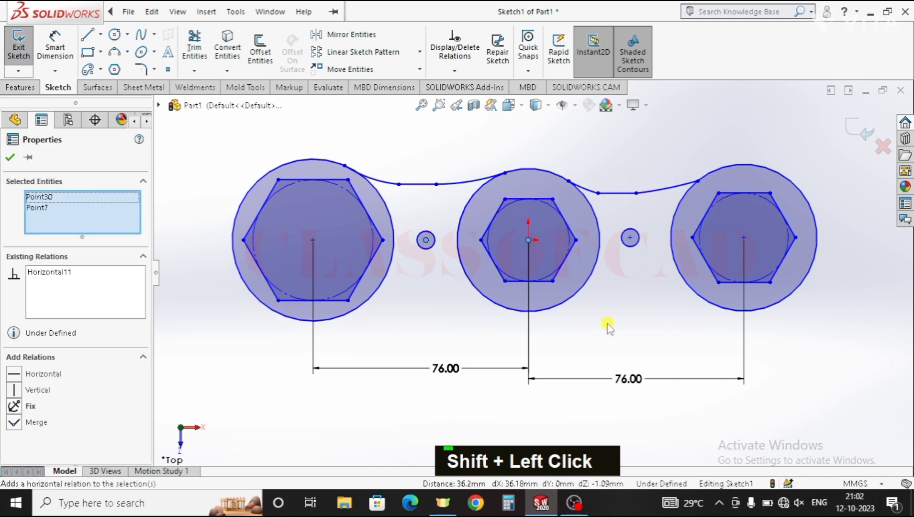
key(Escape)
Add Horizontal relations from the right small circle's centre to the middle circle's centre and to the right large circle's centre
shift+click(529, 240)
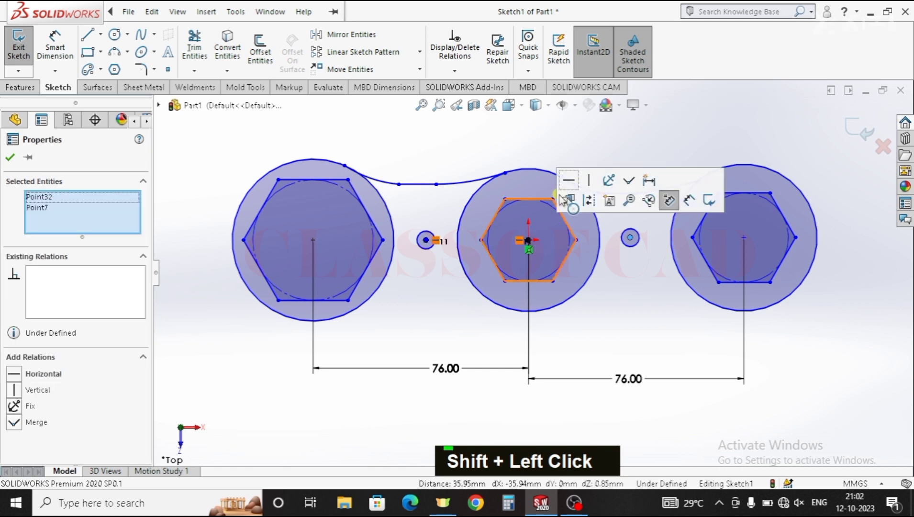
click(577, 181)
key(Escape)
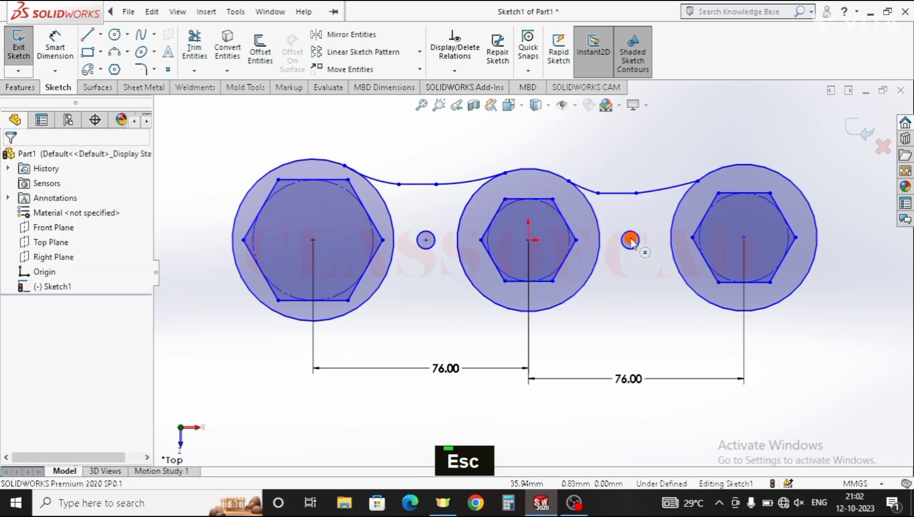
shift+click(741, 238)
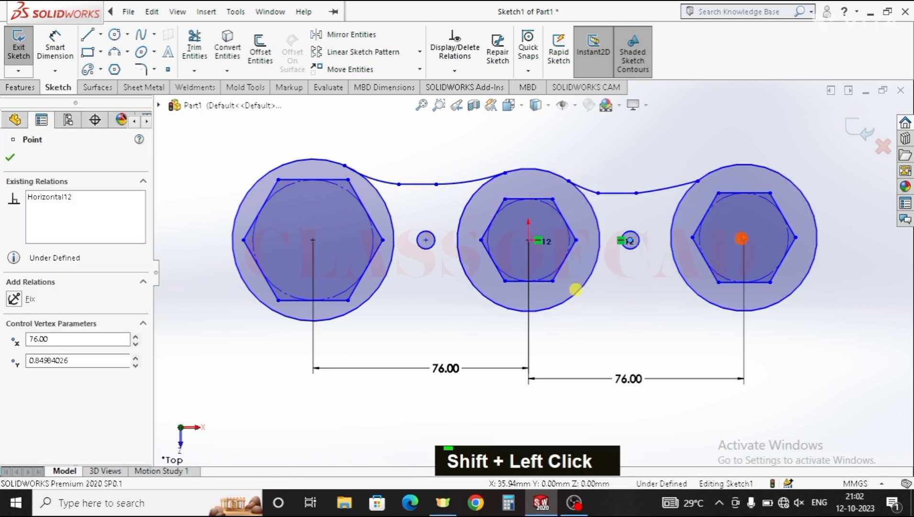
shift+click(576, 239)
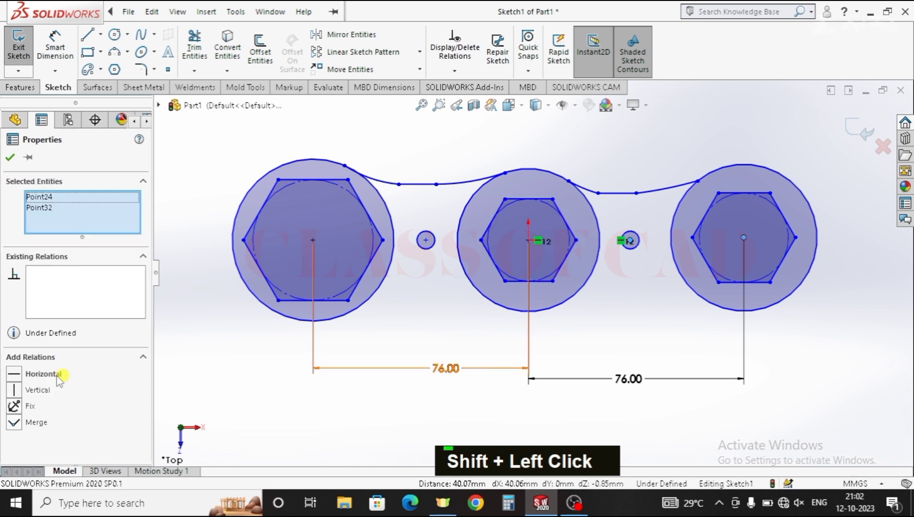
click(14, 376)
click(11, 157)
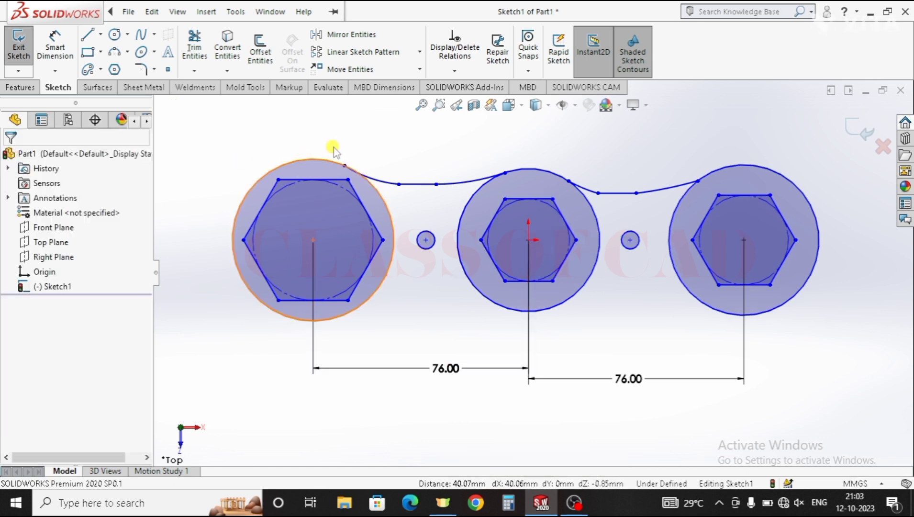
key(Escape)
key(Escape)
key(Escape)
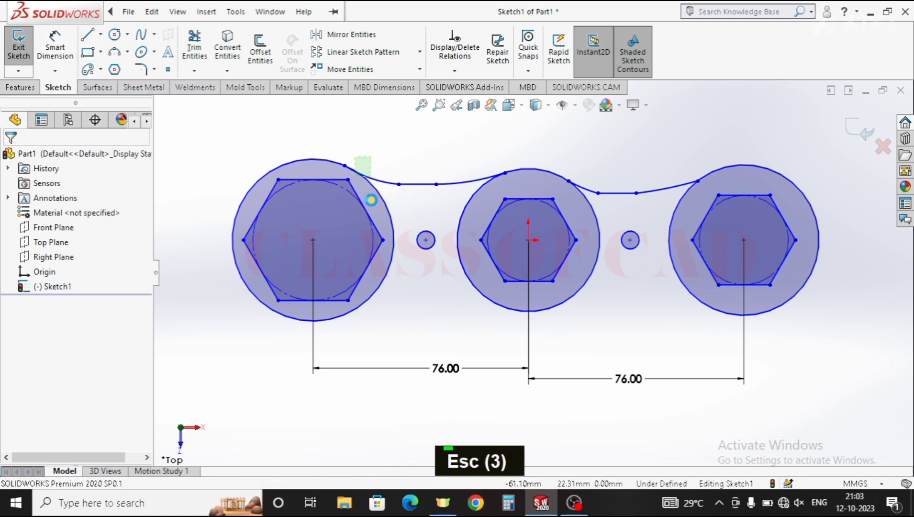
Make the leftmost connecting arc tangent to the left large circle and to the left horizontal line
click(371, 199)
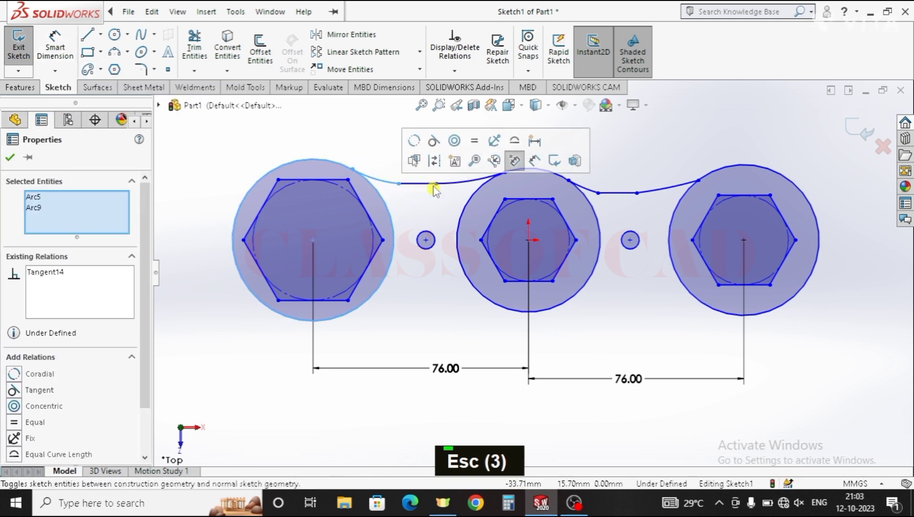
key(Escape)
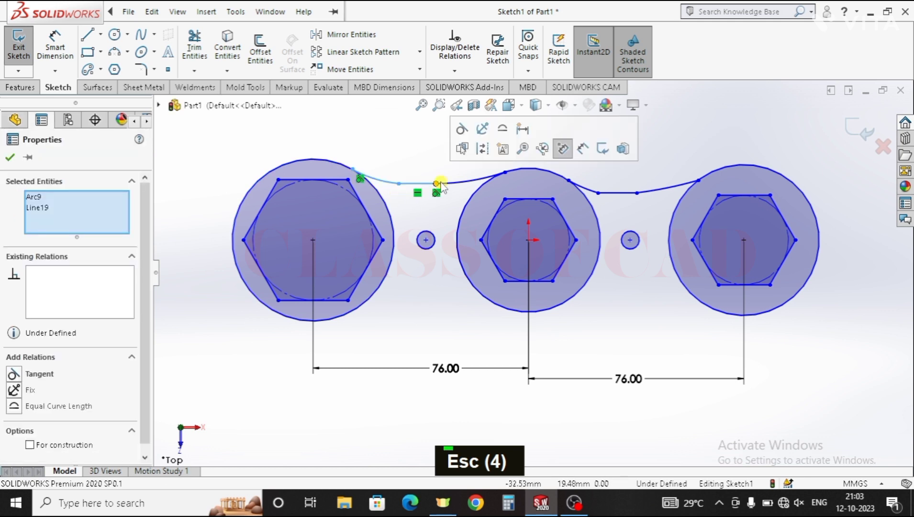
click(465, 129)
click(430, 170)
key(Escape)
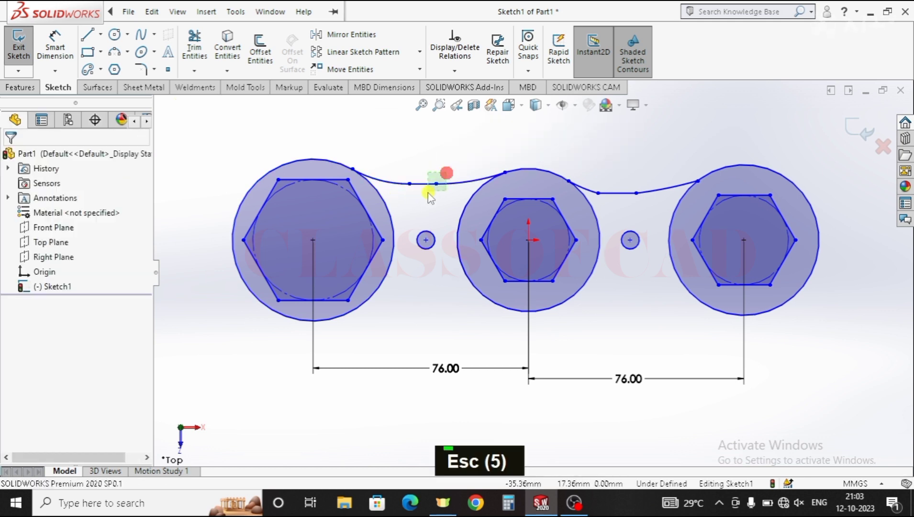
Make the arc between the left horizontal line and the middle large circle tangent to that circle, keeping its tangency to the line
click(443, 187)
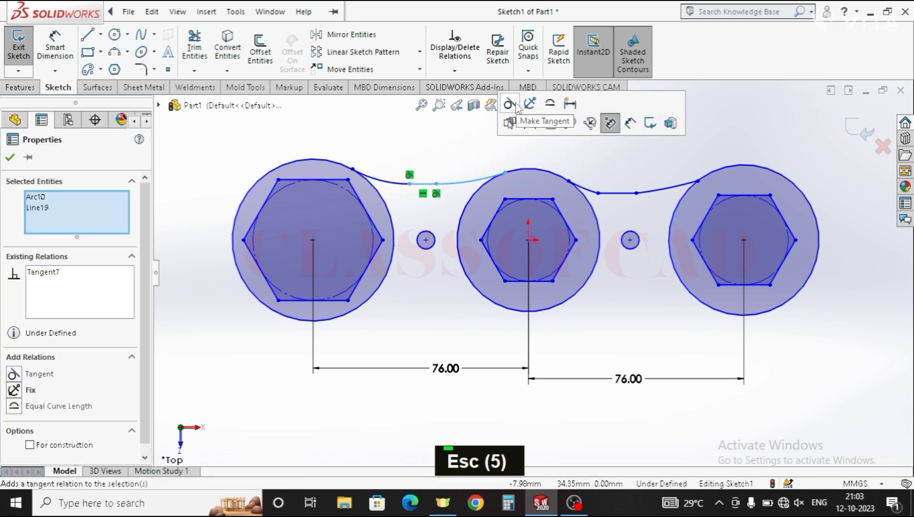
key(Escape)
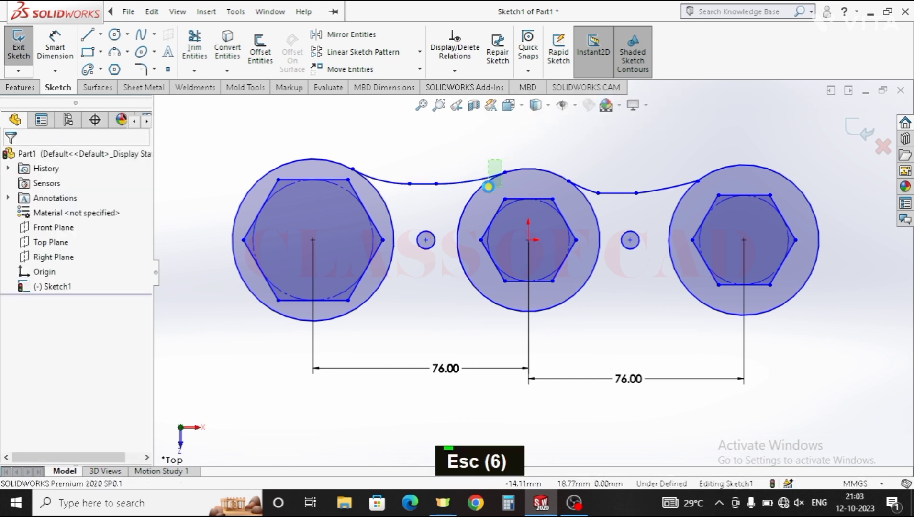
click(495, 170)
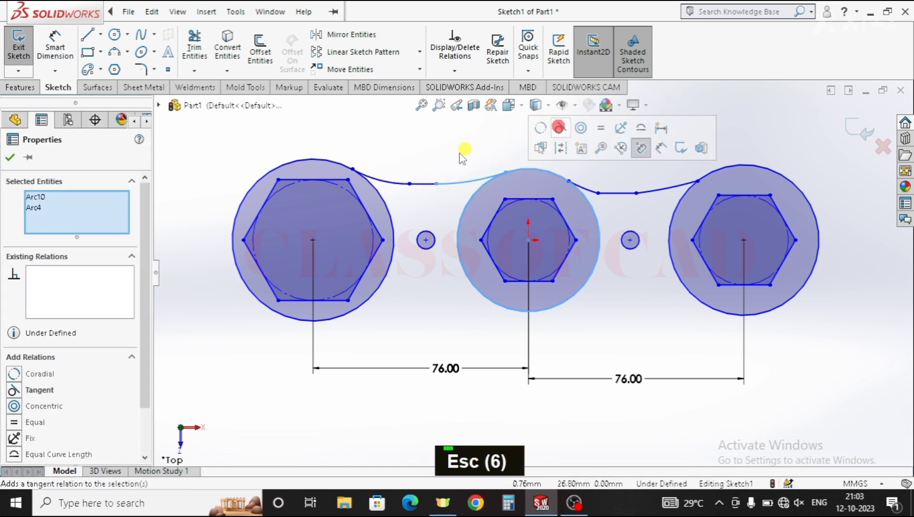
key(Escape)
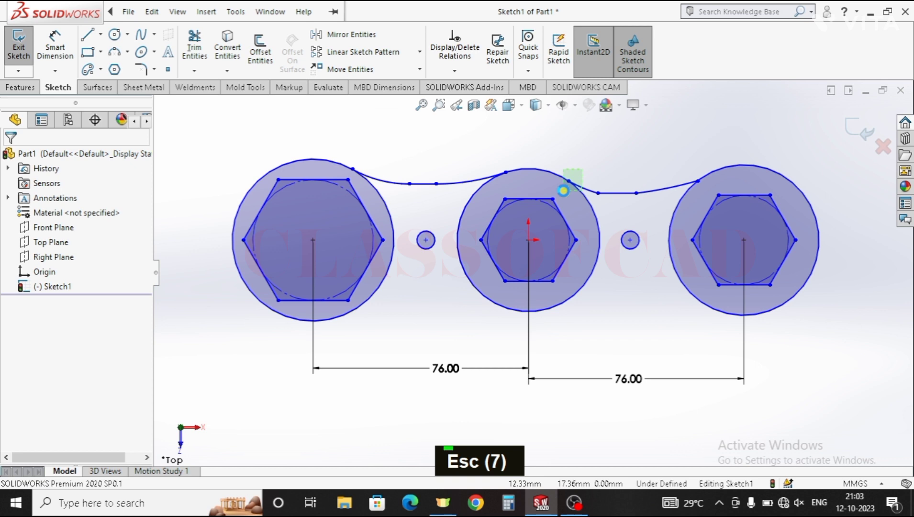
Make the arc just right of the middle large circle tangent to that circle and to the right horizontal line
click(565, 188)
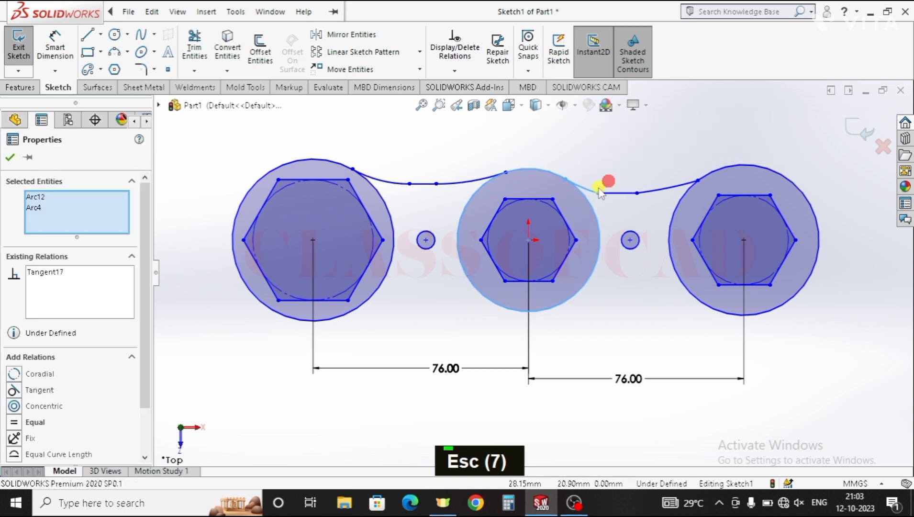
click(601, 199)
click(614, 194)
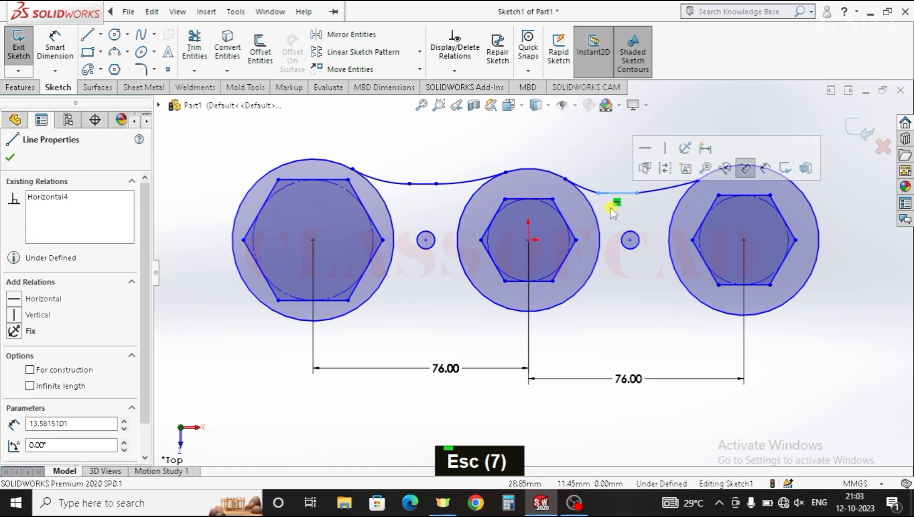
click(592, 200)
ctrl+click(608, 196)
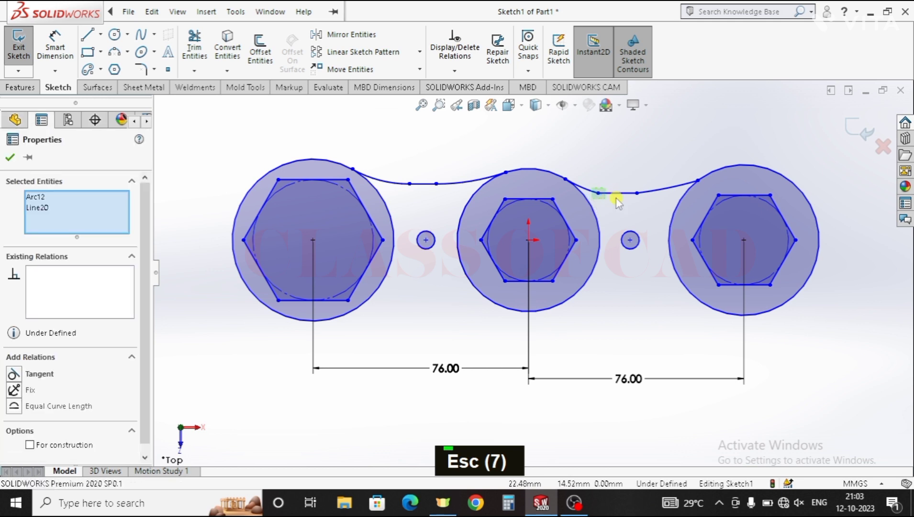
click(754, 158)
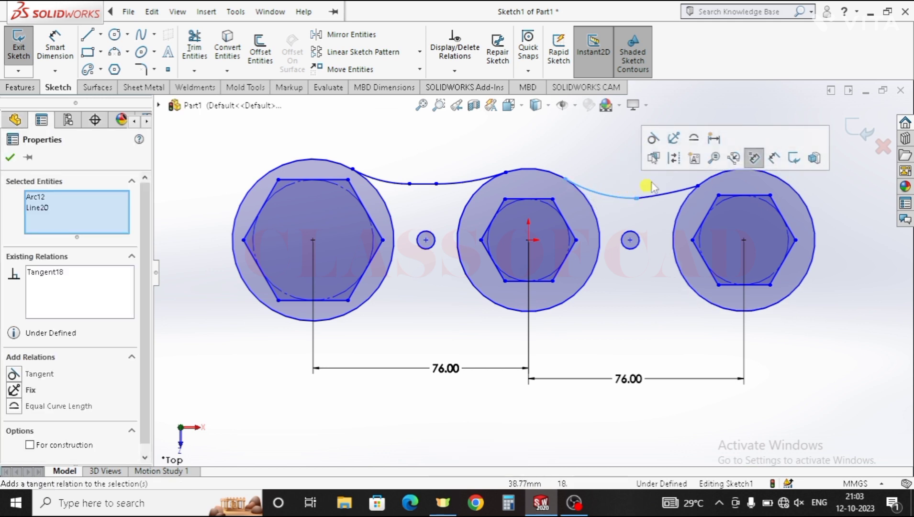
key(Escape)
Lengthen the short right horizontal line by moving its right endpoint to about X 45 mm, Y 15 mm
scroll(649, 202, down, 2)
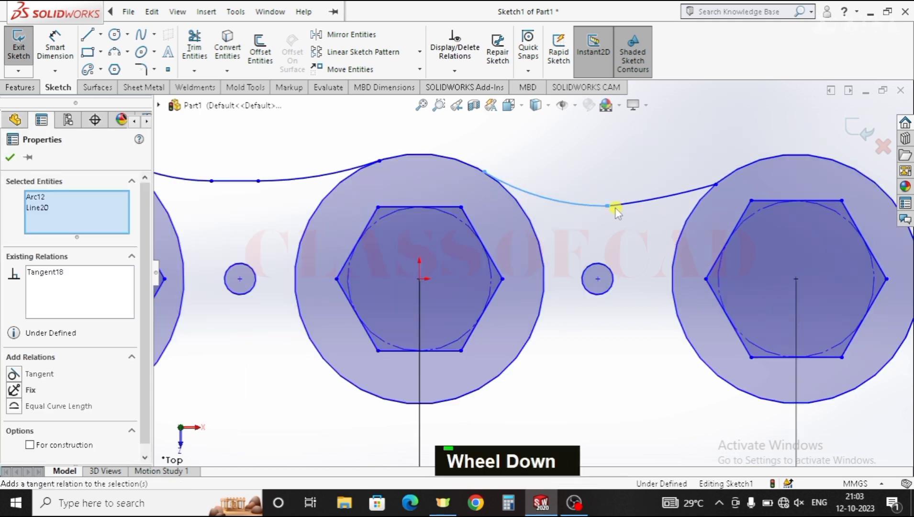
key(Escape)
scroll(622, 216, down, 4)
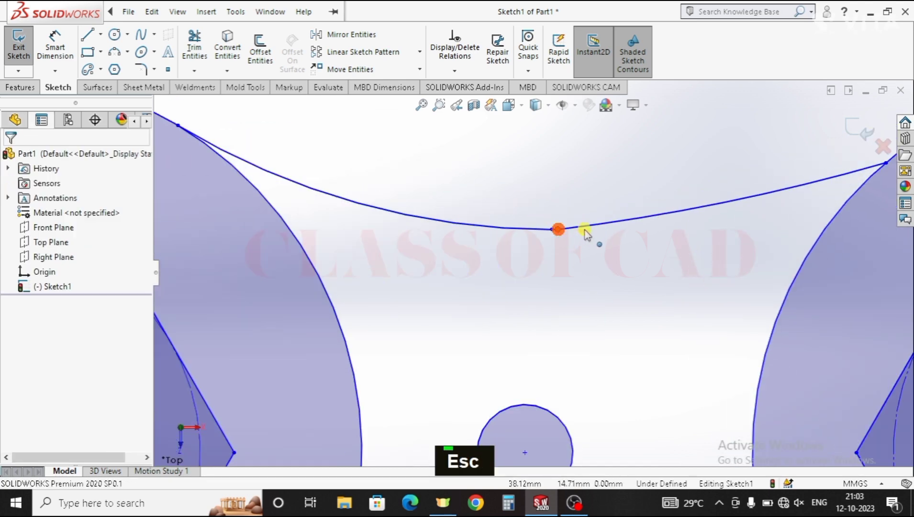
drag(585, 230, 669, 226)
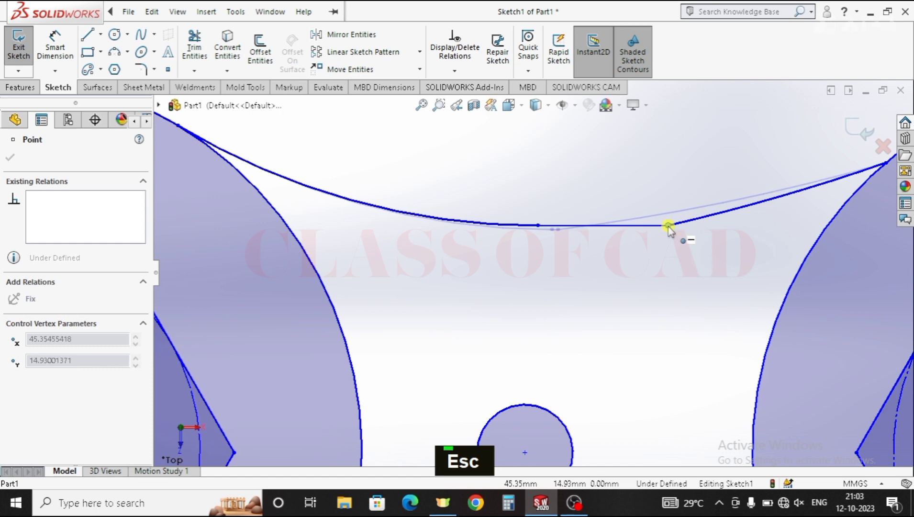
Make the rightmost connecting arc tangent to the right large circle and to the right horizontal line
scroll(603, 266, up, 5)
ctrl+middle_drag(545, 300, 394, 302)
key(Escape)
drag(551, 198, 503, 273)
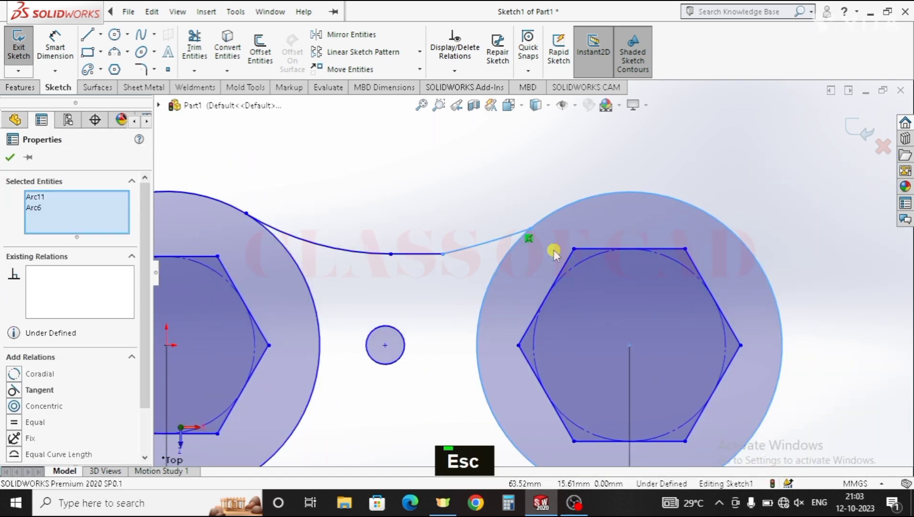
click(14, 390)
click(11, 158)
key(Escape)
key(Escape)
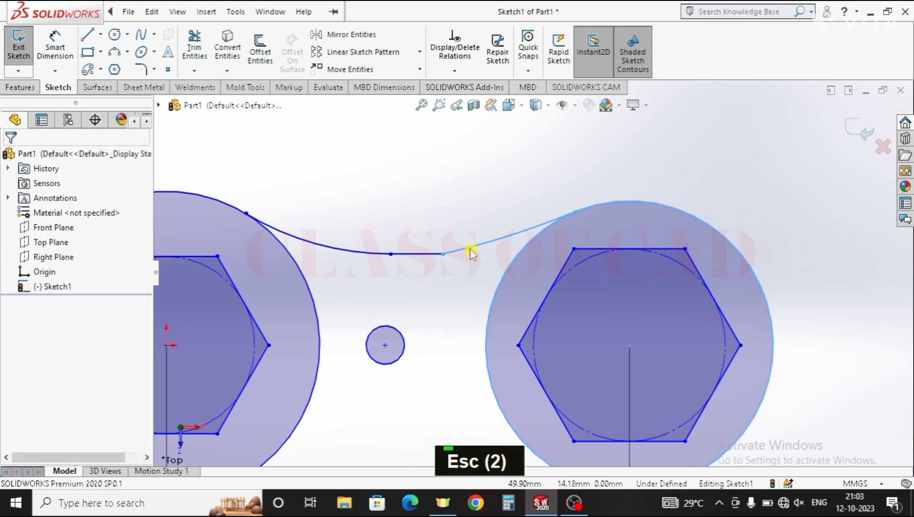
drag(463, 243, 429, 277)
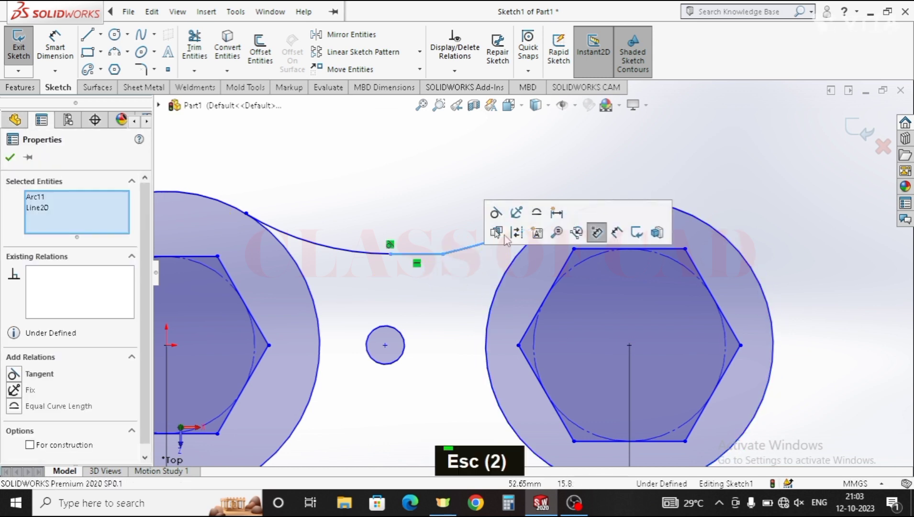
click(500, 213)
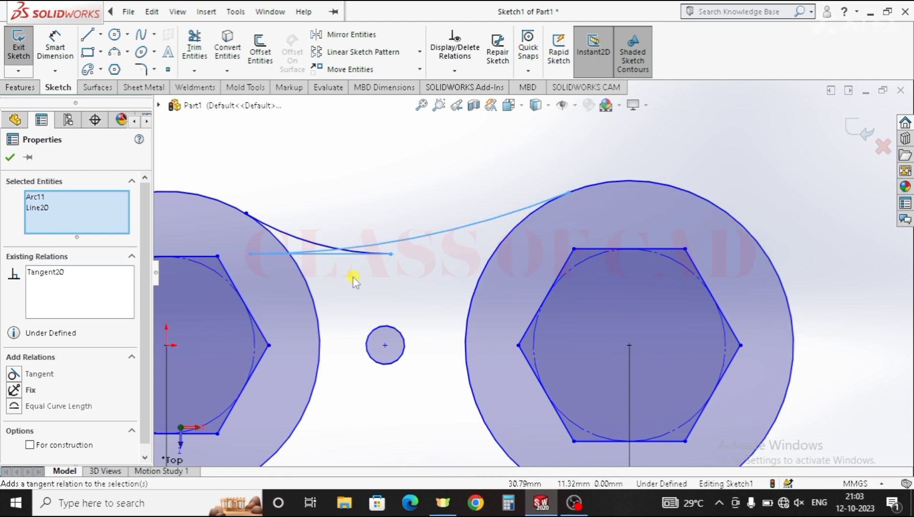
key(Escape)
Move the flipped end of the right horizontal line back toward the right large circle, to about X 41 mm, Y 17 mm
scroll(392, 299, up, 5)
ctrl+middle_drag(464, 339, 383, 319)
key(Escape)
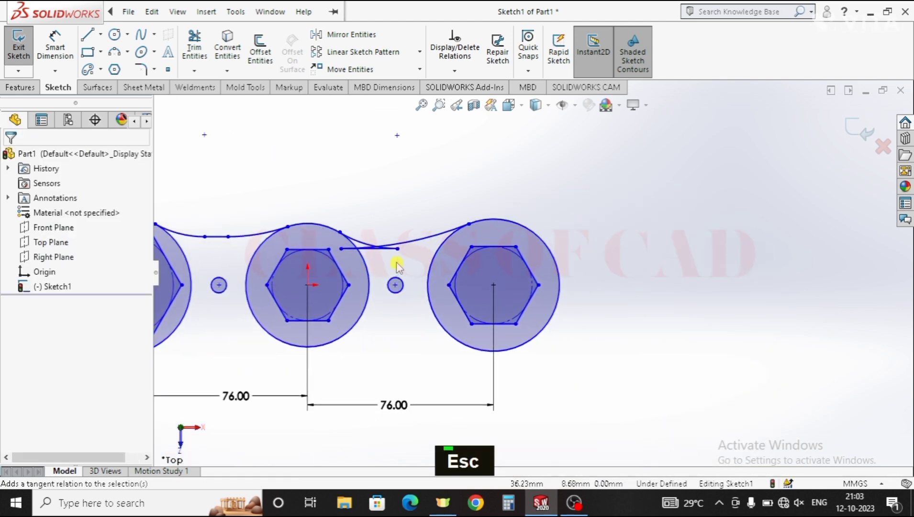
click(495, 285)
scroll(403, 256, down, 1)
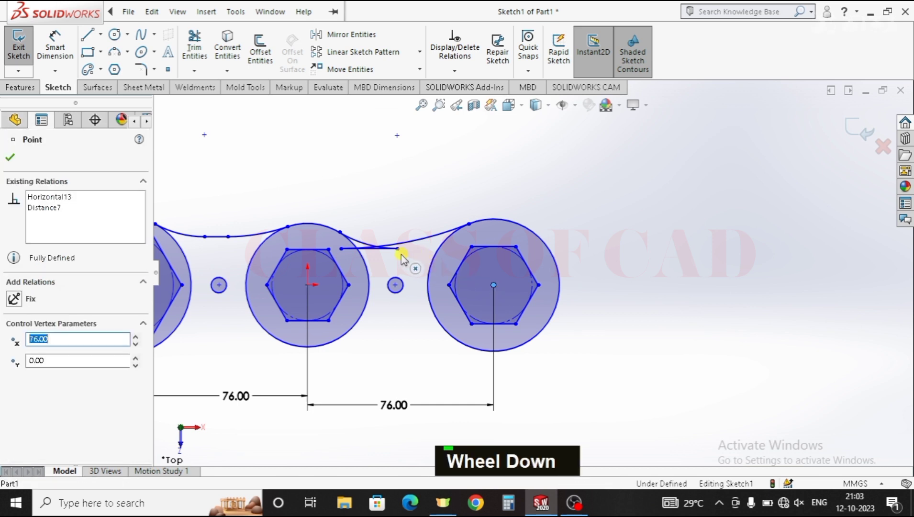
scroll(350, 249, down, 1)
key(Escape)
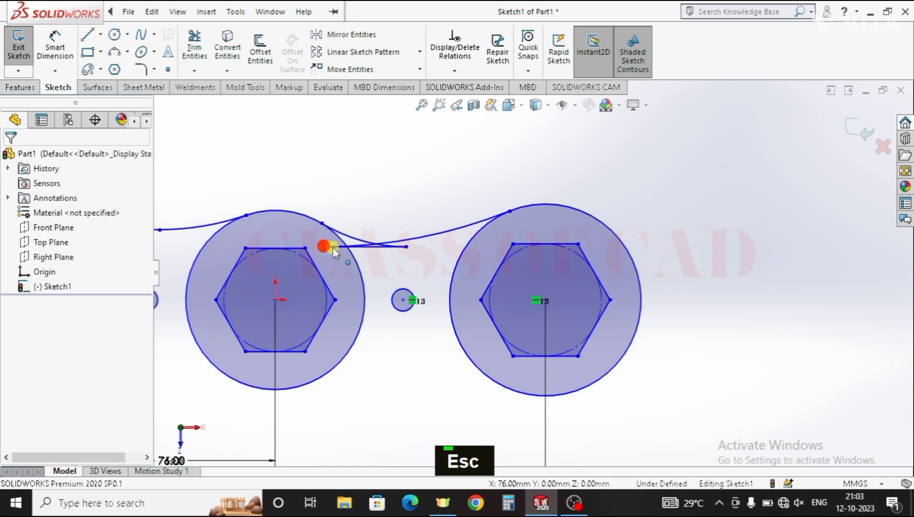
mouse_move(356, 250)
mouse_down()
mouse_move(404, 257)
mouse_move(421, 243)
mouse_up()
scroll(402, 287, up, 2)
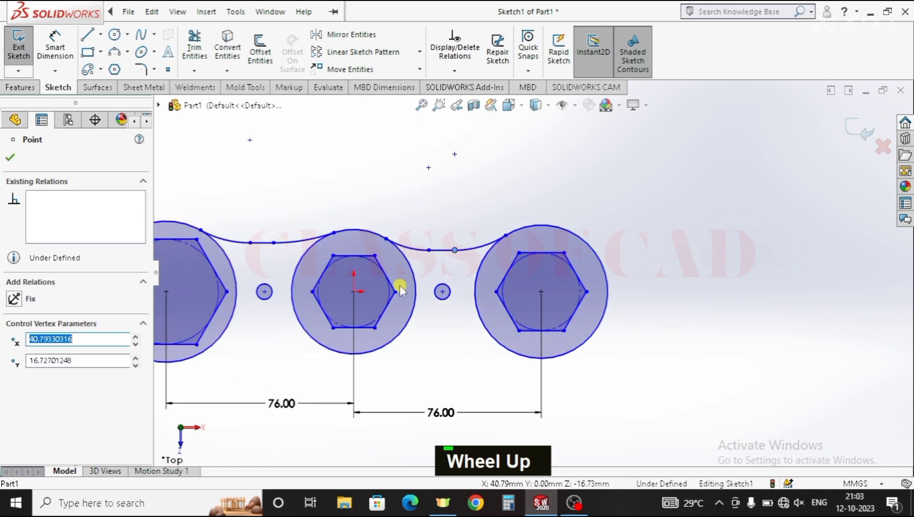
Draw a horizontal centerline from the left large circle's centre to the right large circle's centre
mouse_move(503, 311)
ctrl+middle_down()
mouse_move(526, 292)
mouse_move(486, 283)
ctrl+middle_up()
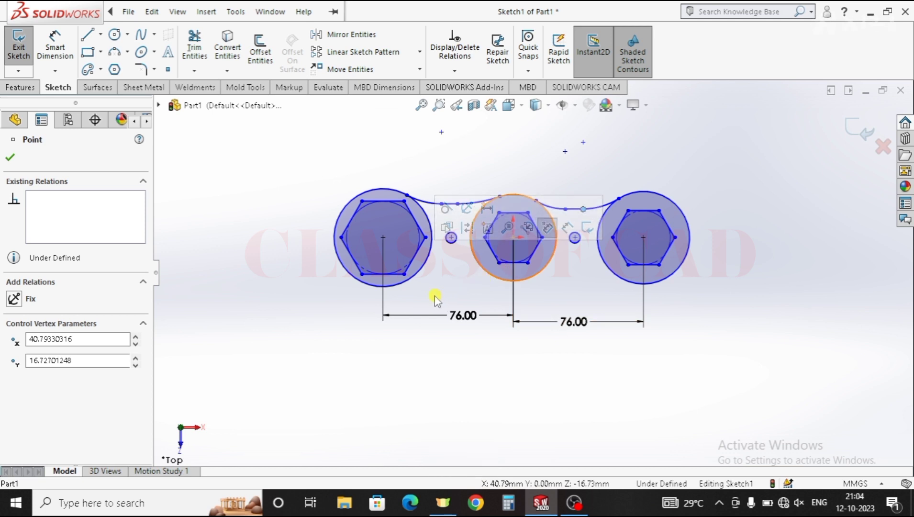
key(Escape)
key(Escape)
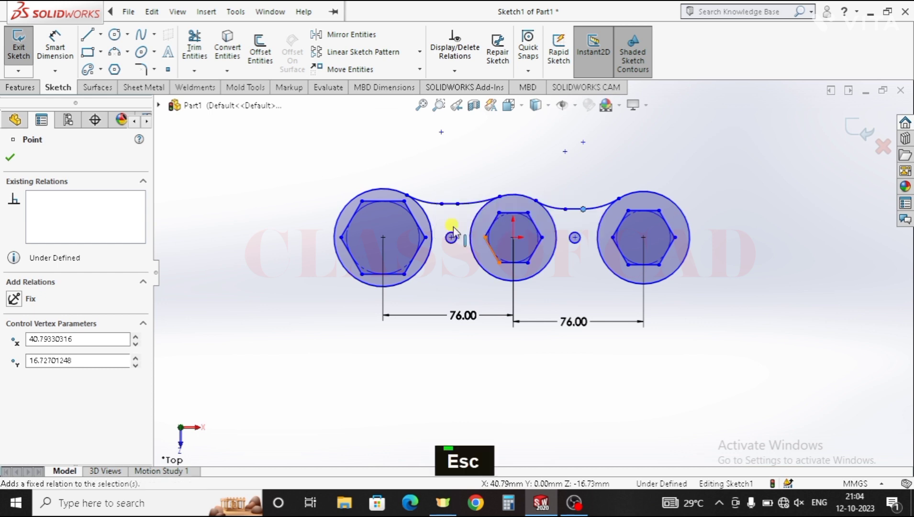
click(101, 35)
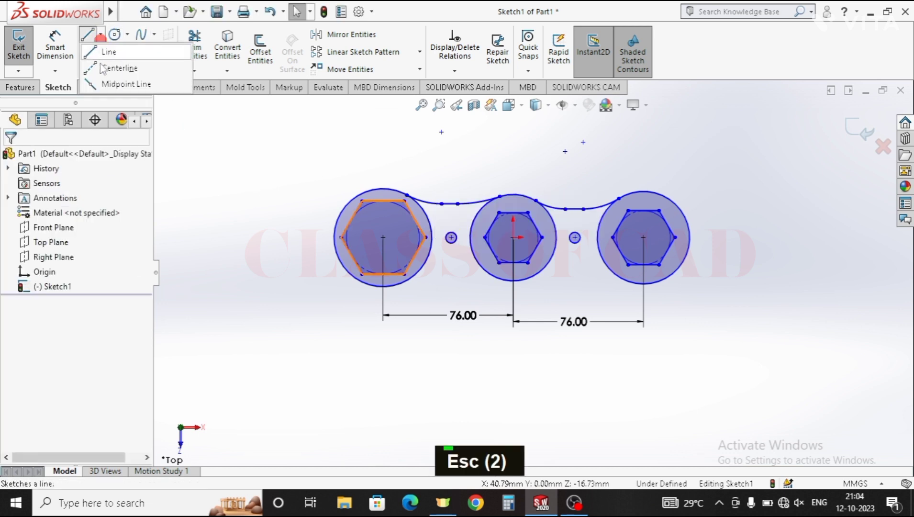
click(103, 72)
click(382, 237)
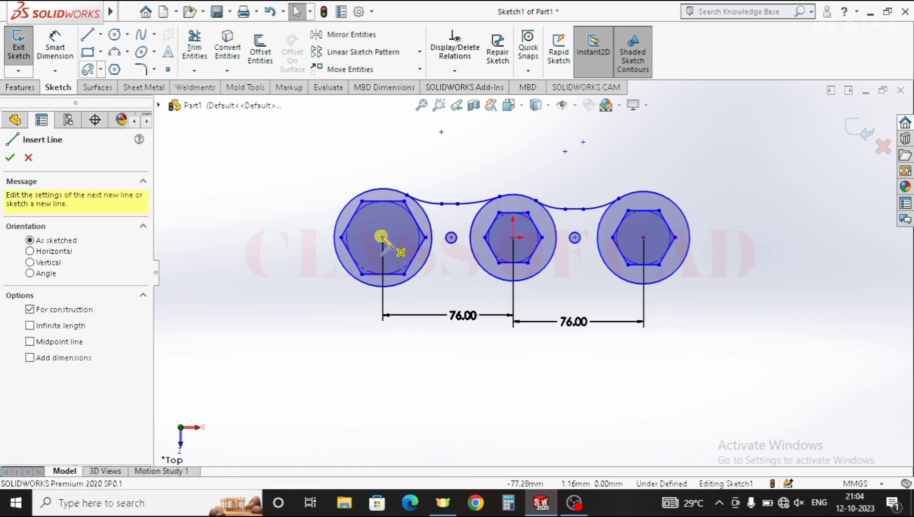
click(644, 237)
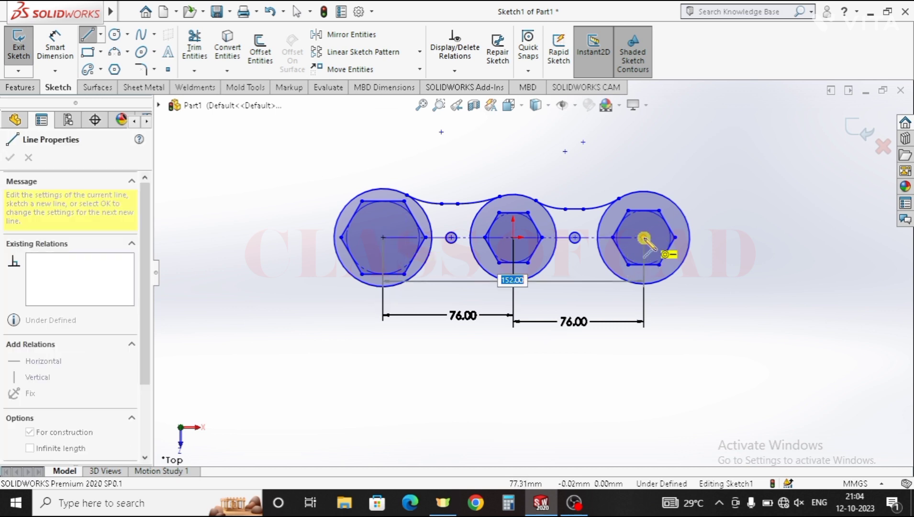
key(Escape)
key(Escape)
key(Escape)
key(Escape)
key(Escape)
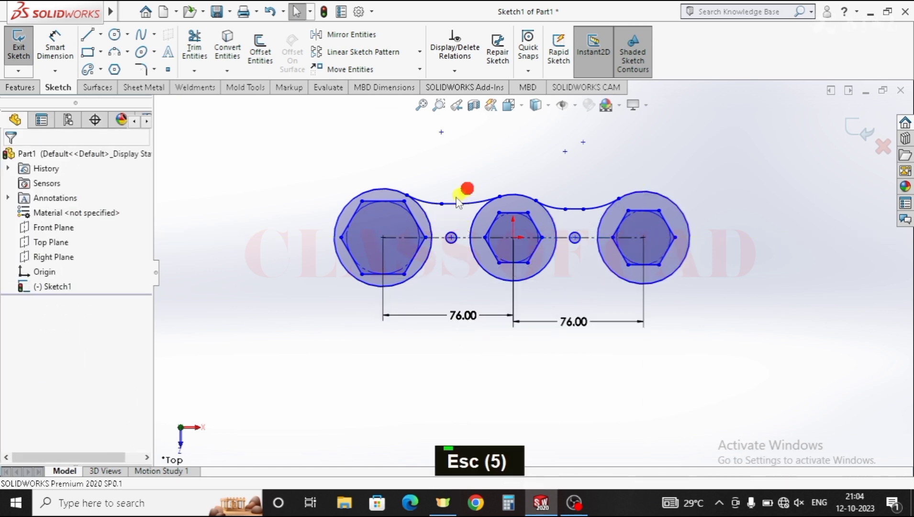
Mirror both upper connecting chains of arcs and lines about the horizontal centerline
shift+click(591, 200)
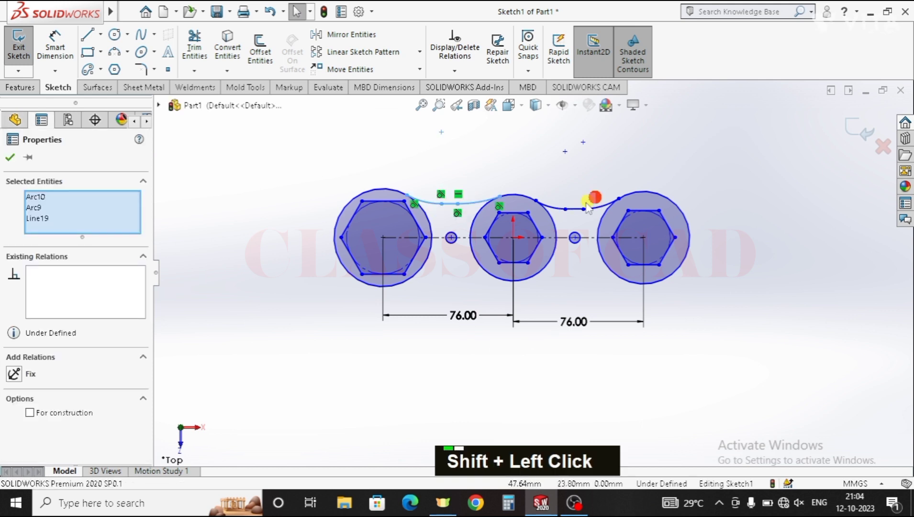
shift+click(575, 209)
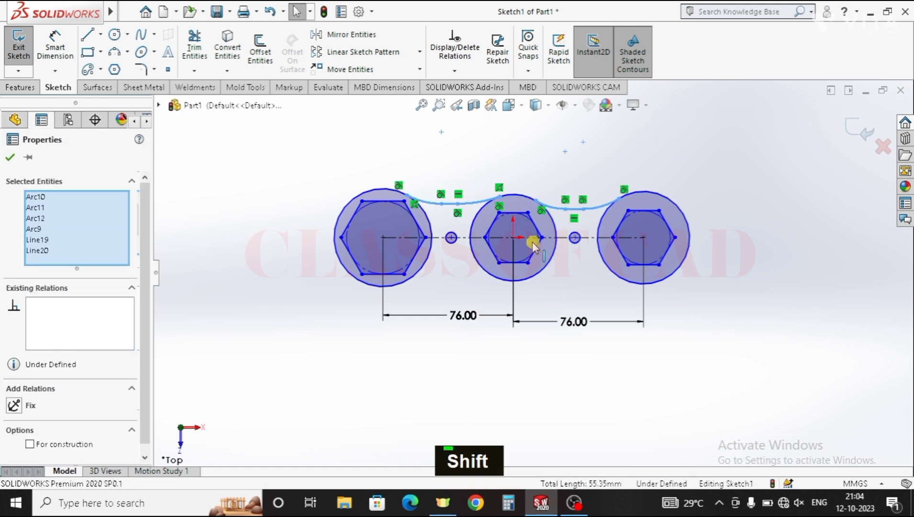
shift+click(440, 239)
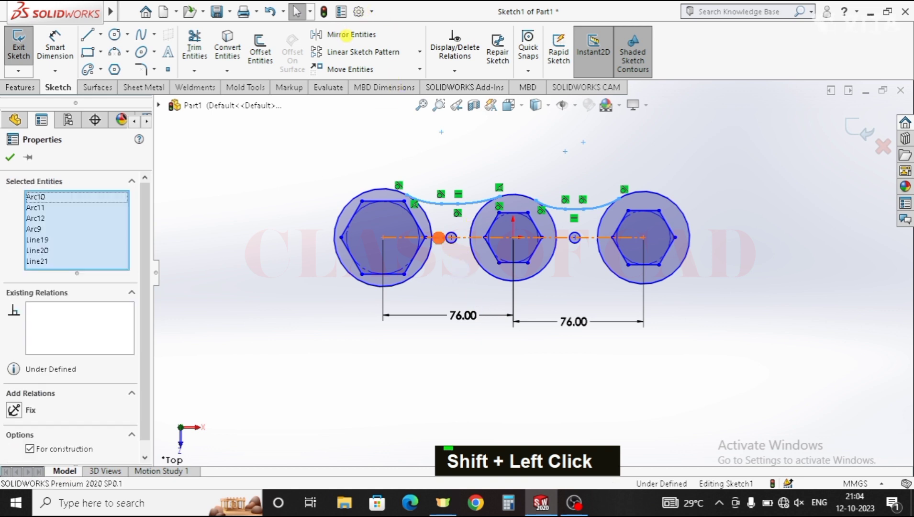
click(347, 37)
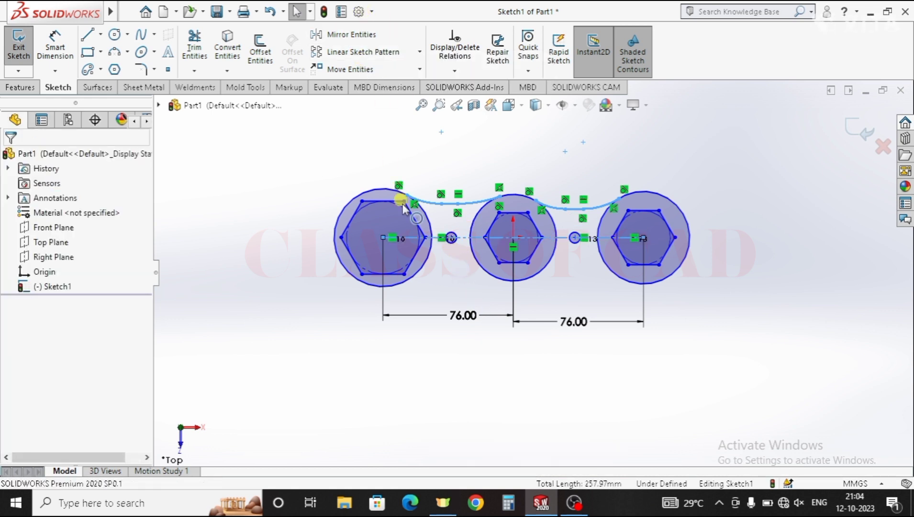
key(Escape)
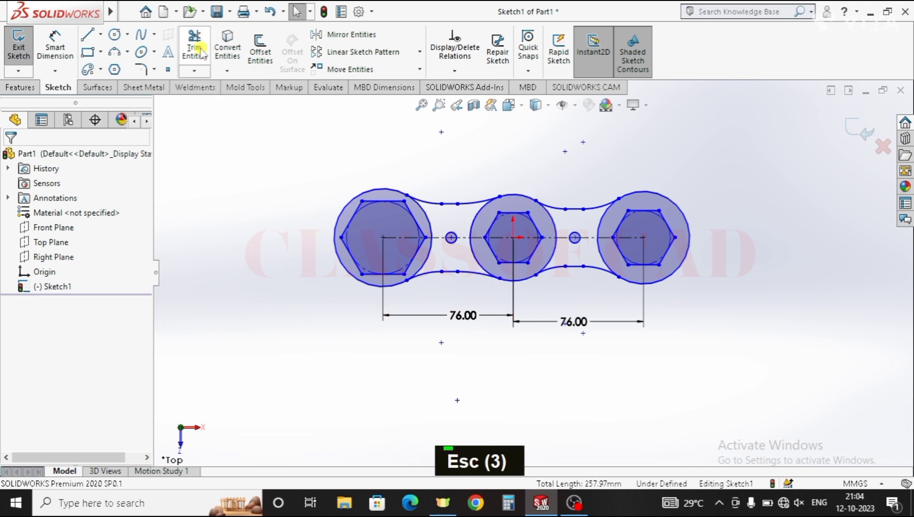
Trim the inner portions of the three large circles to leave one continuous outer wrench contour
click(432, 224)
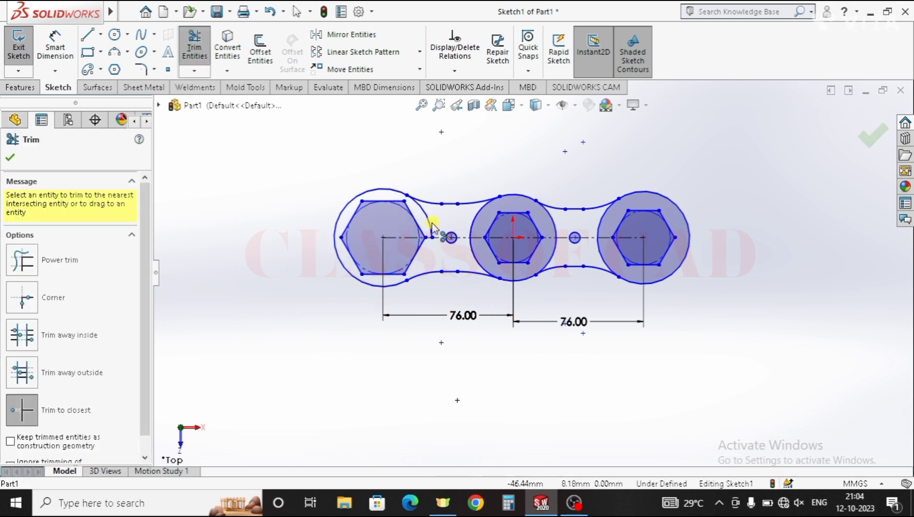
click(474, 225)
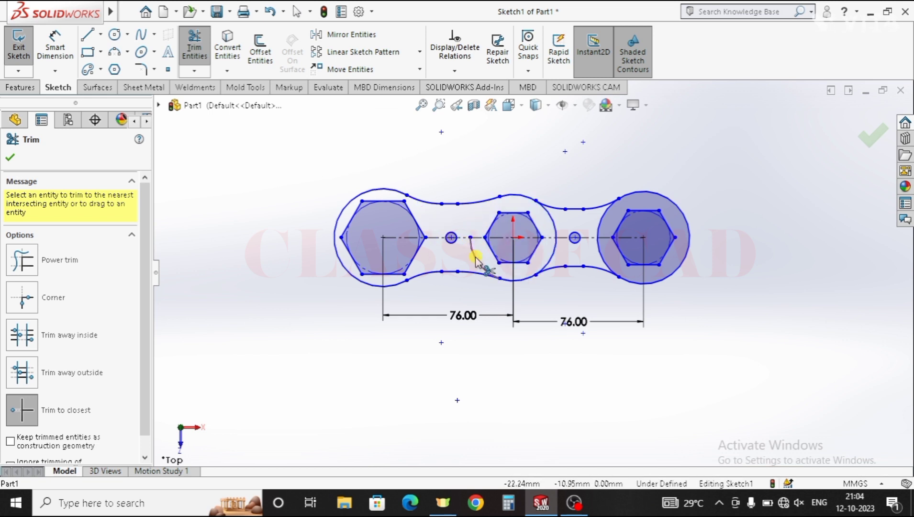
click(554, 224)
click(601, 250)
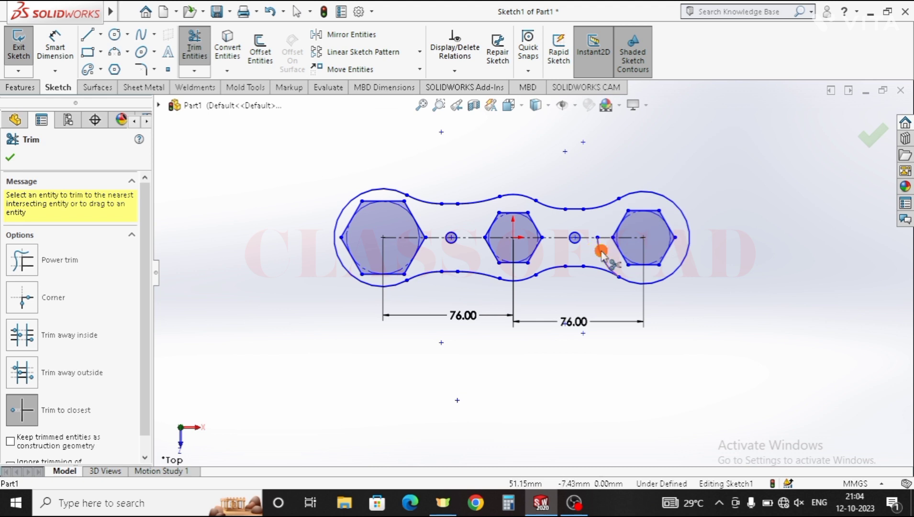
click(601, 252)
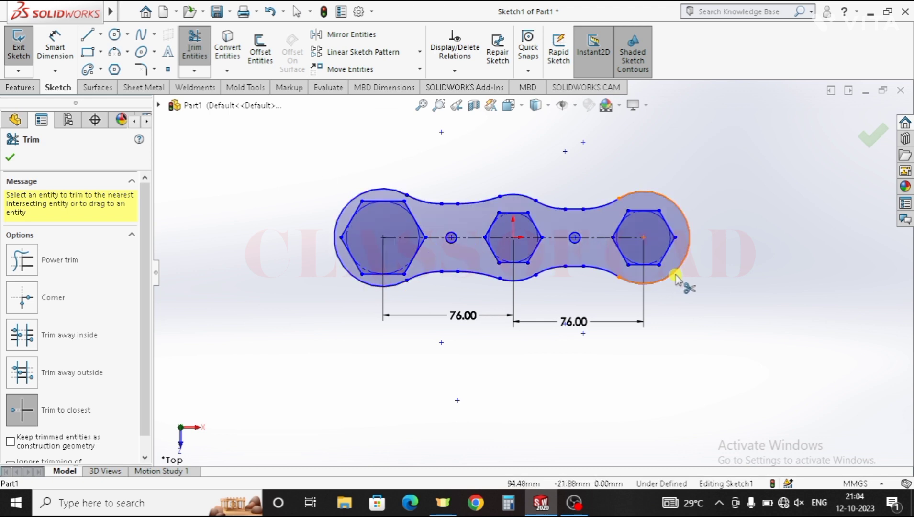
Dimension the construction circle inside the left hexagon to a diameter of 44 mm
click(63, 43)
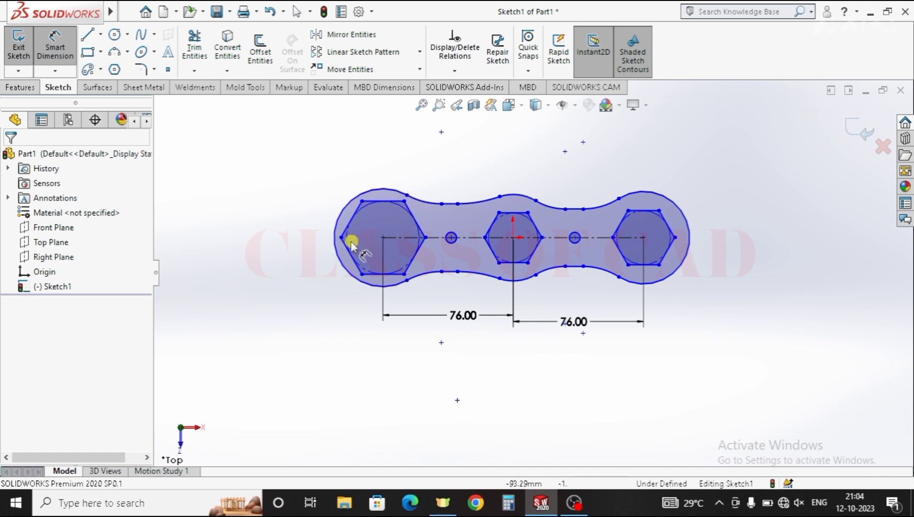
click(310, 205)
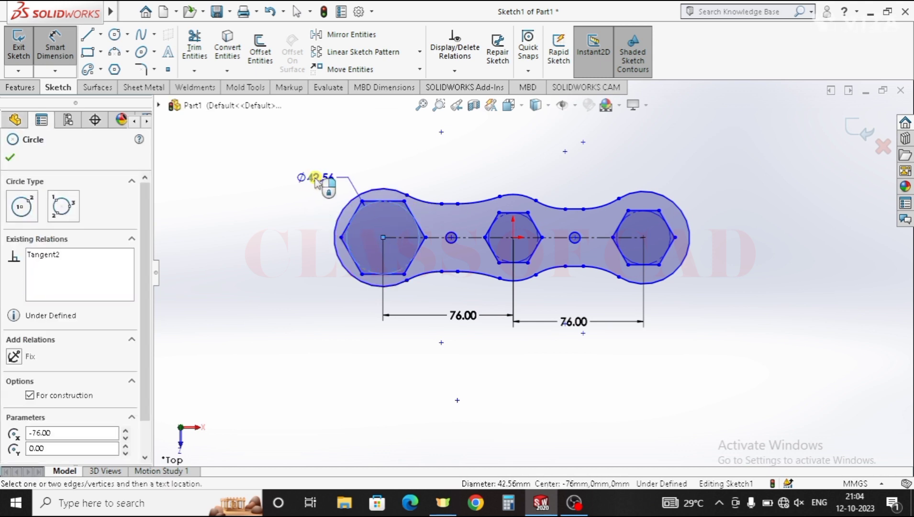
click(315, 178)
key(4)
key(Return)
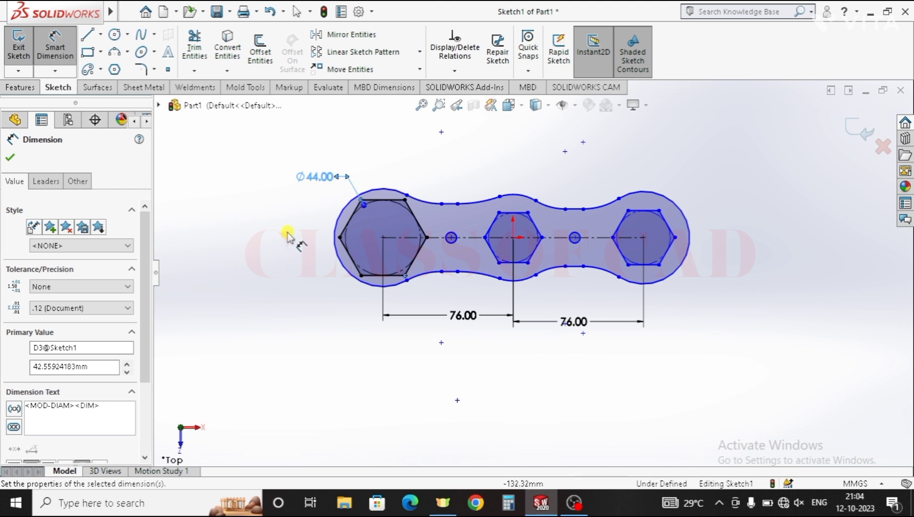
Dimension the large outer arc around the left hexagon to a radius of 32 mm
click(340, 215)
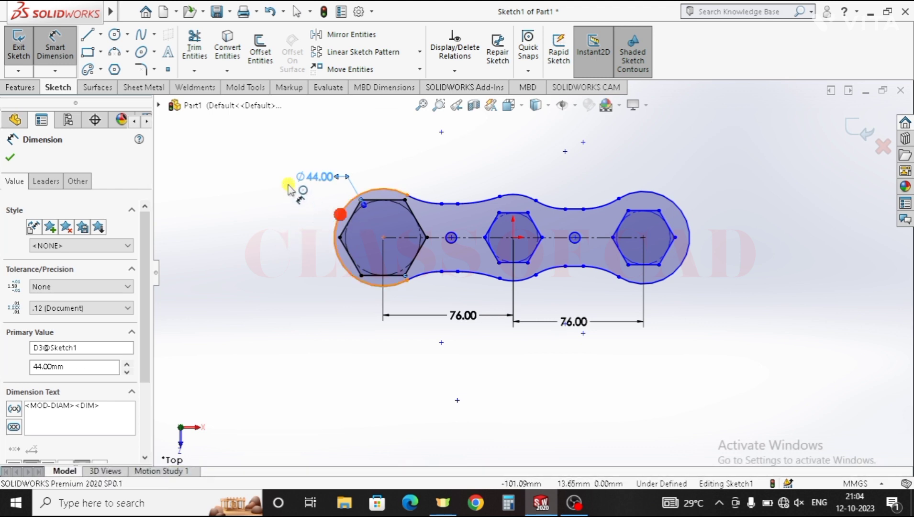
click(289, 152)
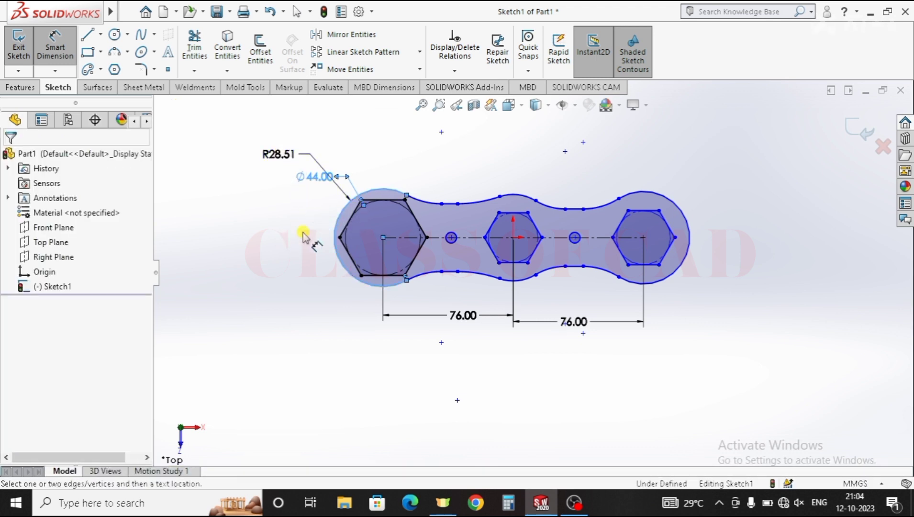
text(32)
key(Return)
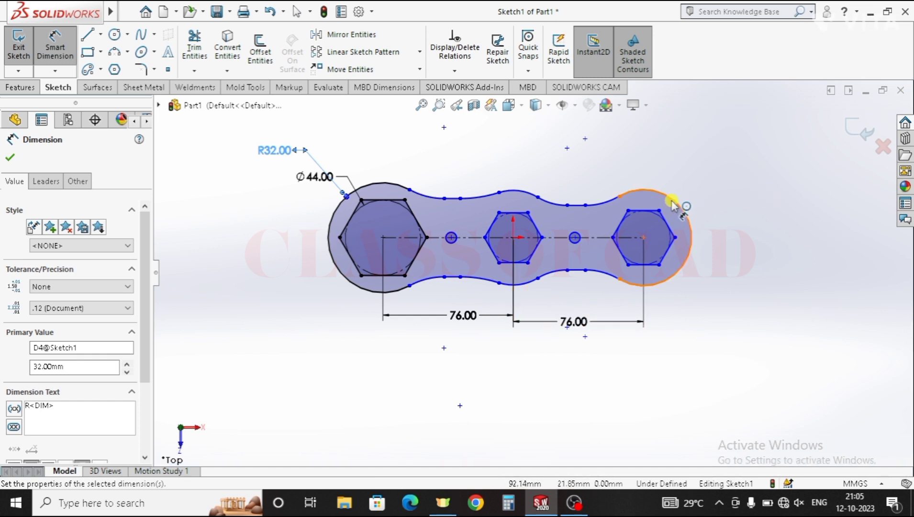
Dimension the outer arc around the right hexagon to a radius of 20 mm
click(731, 175)
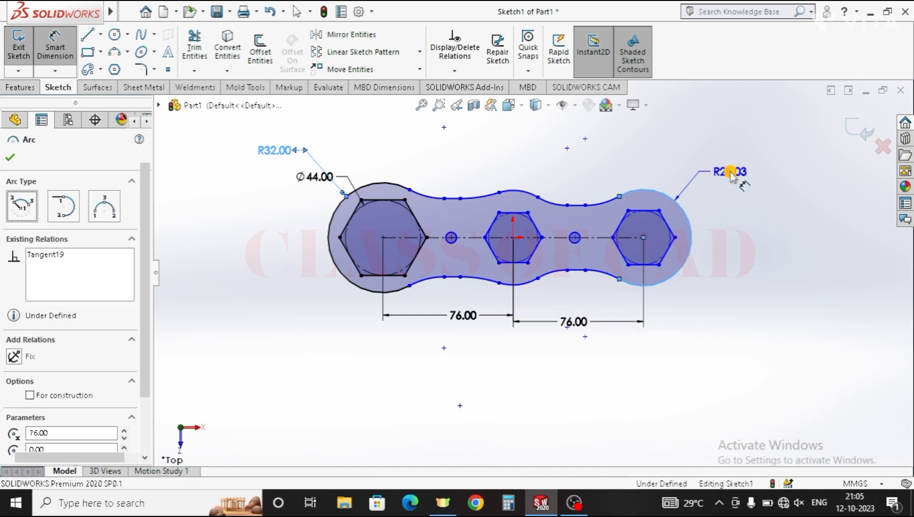
text(20)
key(Return)
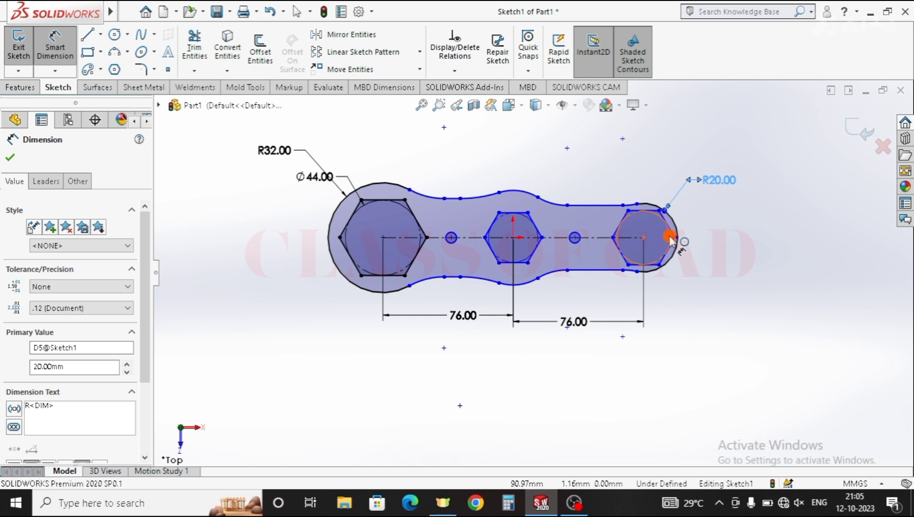
Dimension the construction circle inside the right hexagon to a diameter of 24 mm
click(713, 214)
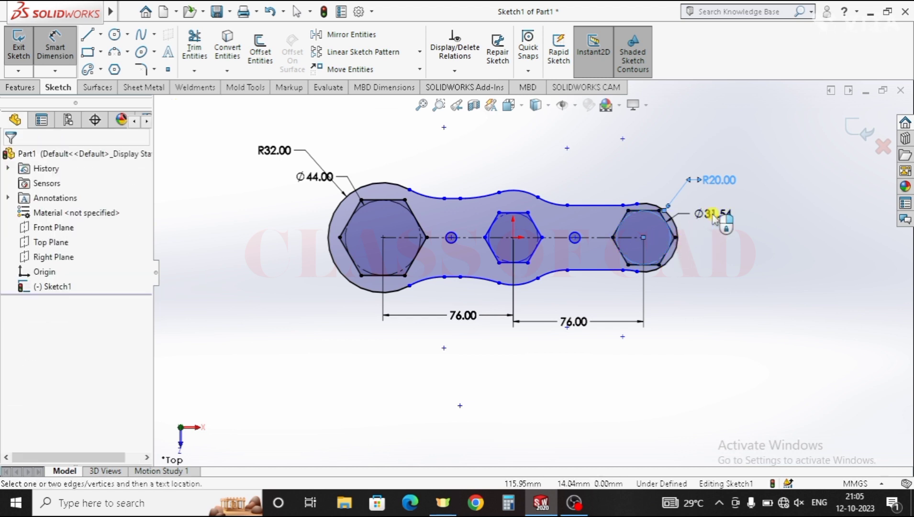
text(24)
key(Return)
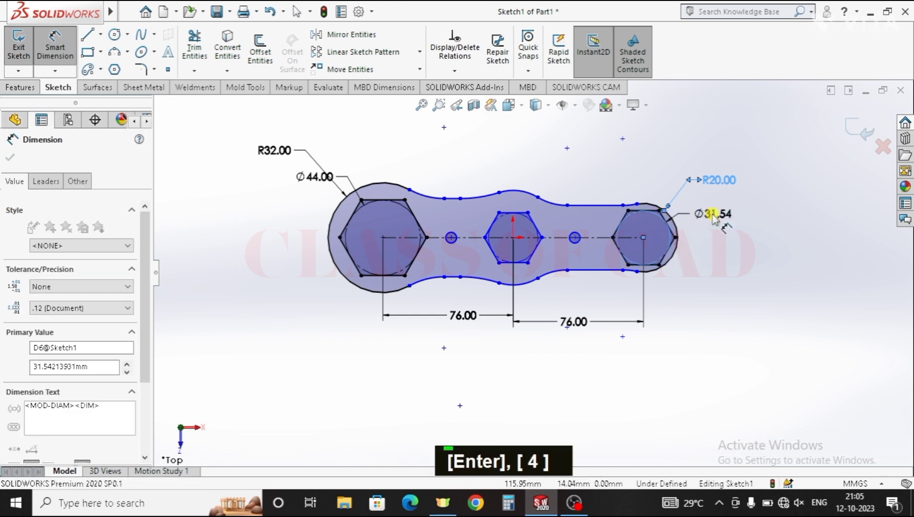
text(4)
key(Return)
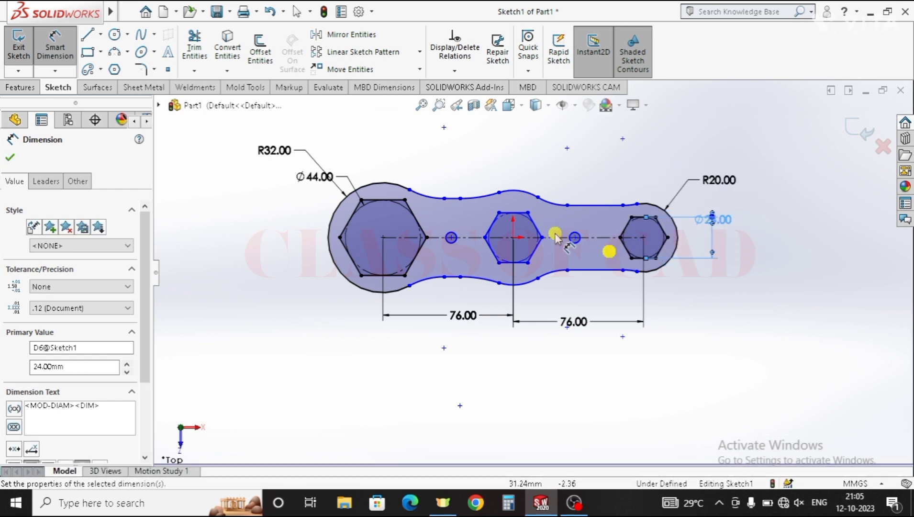
Dimension the construction circle inside the middle hexagon to a diameter of 34 mm
click(533, 224)
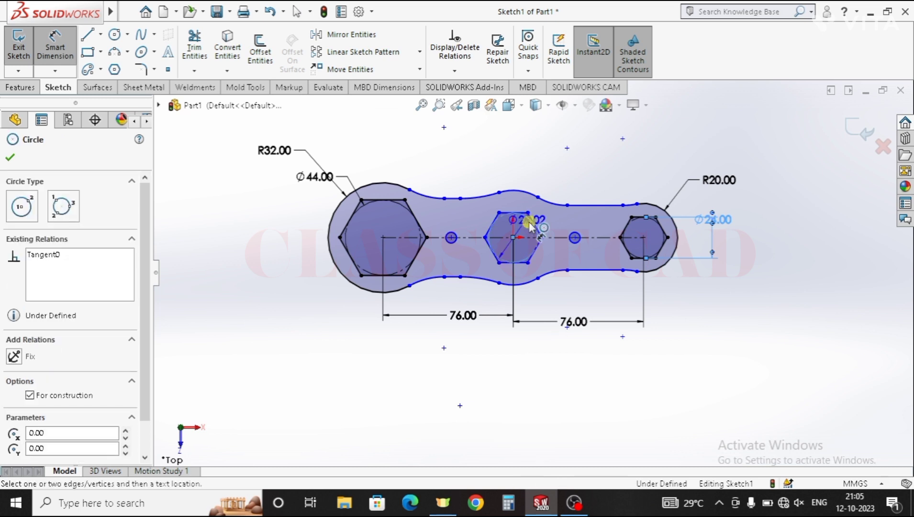
click(580, 172)
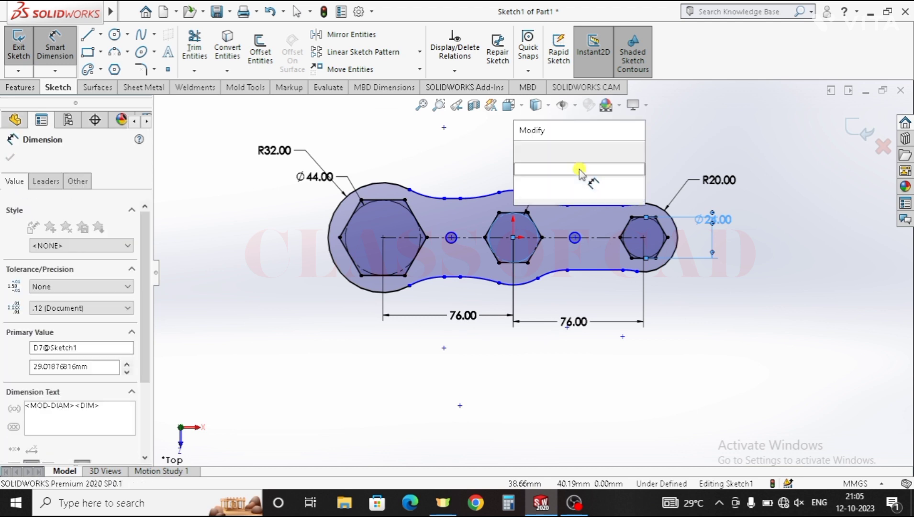
text(34)
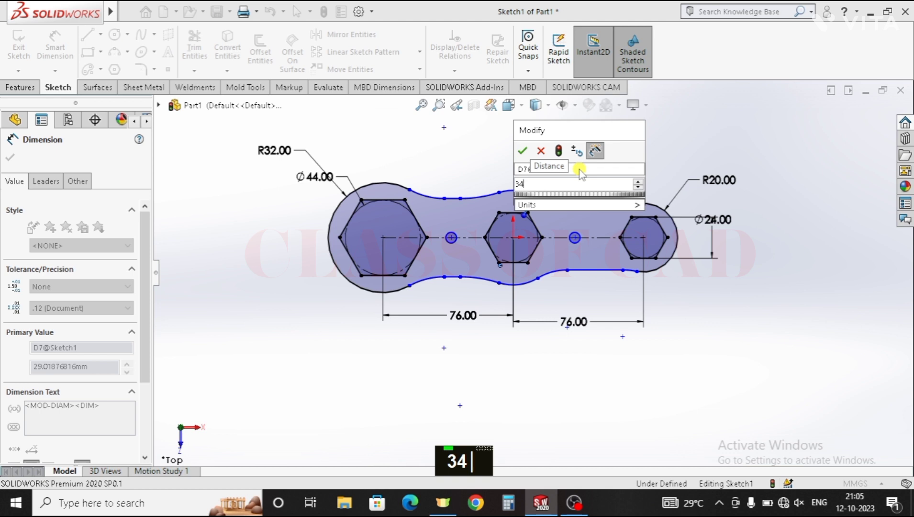
click(522, 151)
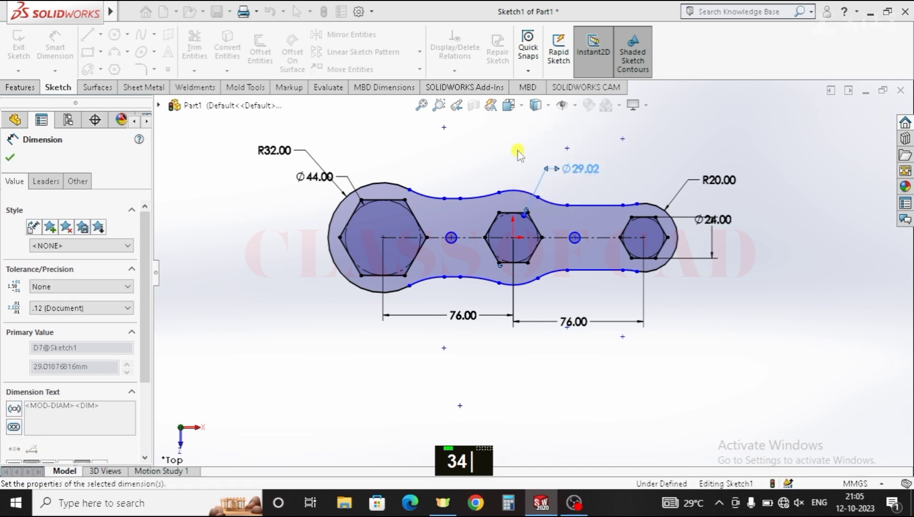
Dimension the upper outer arc above the middle hexagon to a radius of 25 mm
click(513, 193)
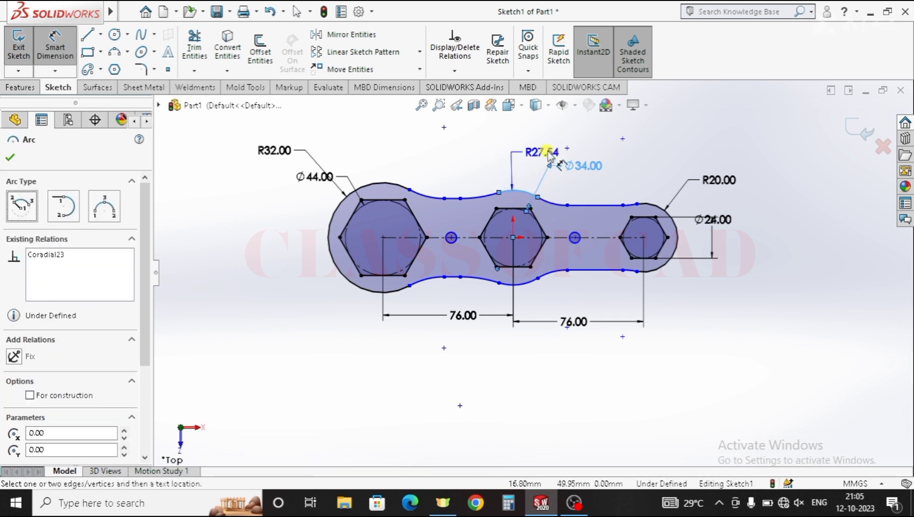
click(549, 154)
text(25)
key(Return)
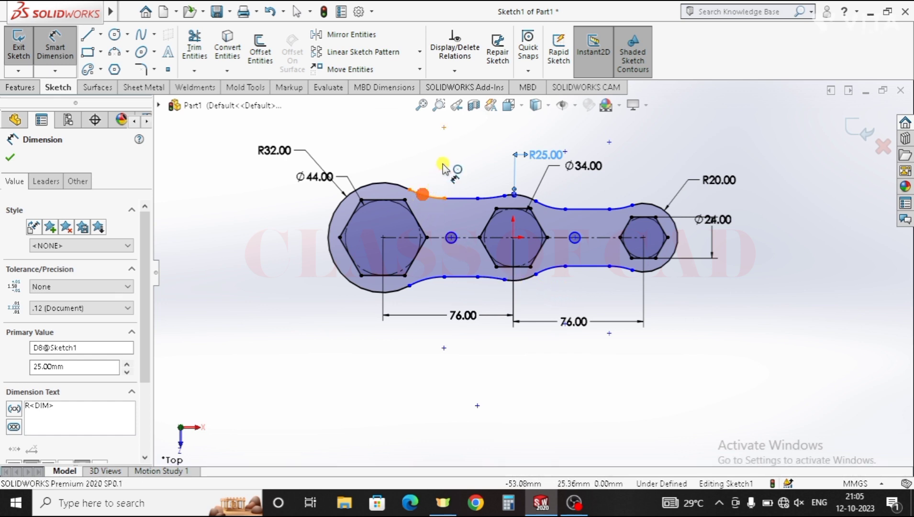
Dimension the upper connecting arc between the left large arc and the left neck's straight line to a radius of 18 mm
click(422, 194)
click(445, 163)
text(1)
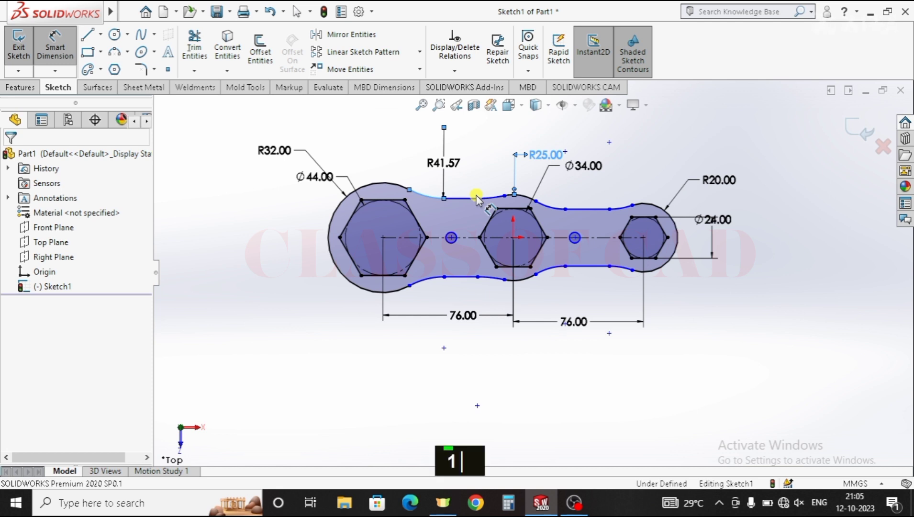
text(8)
key(Return)
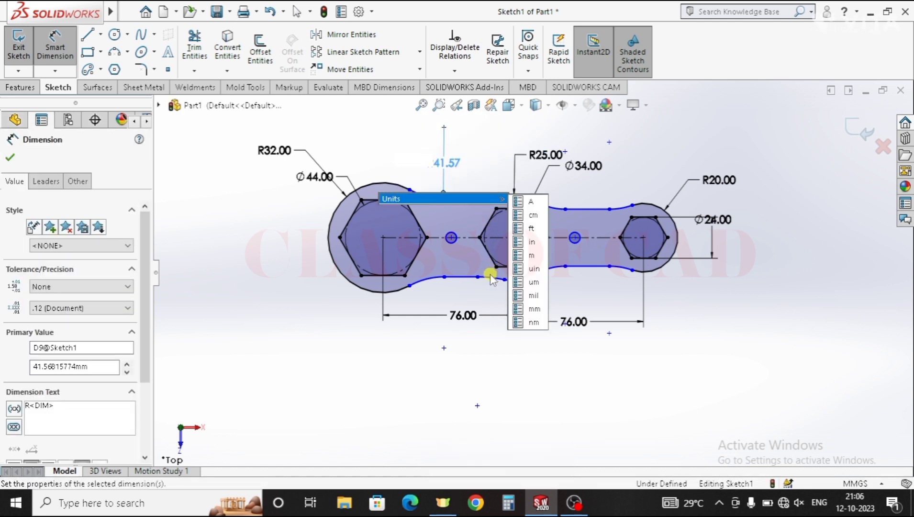
key(Escape)
key(Escape)
key(Escape)
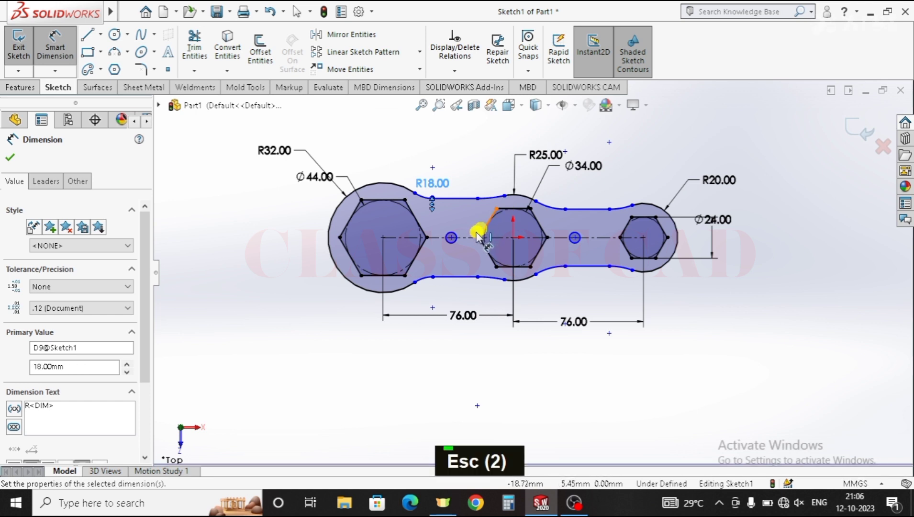
click(464, 201)
click(458, 276)
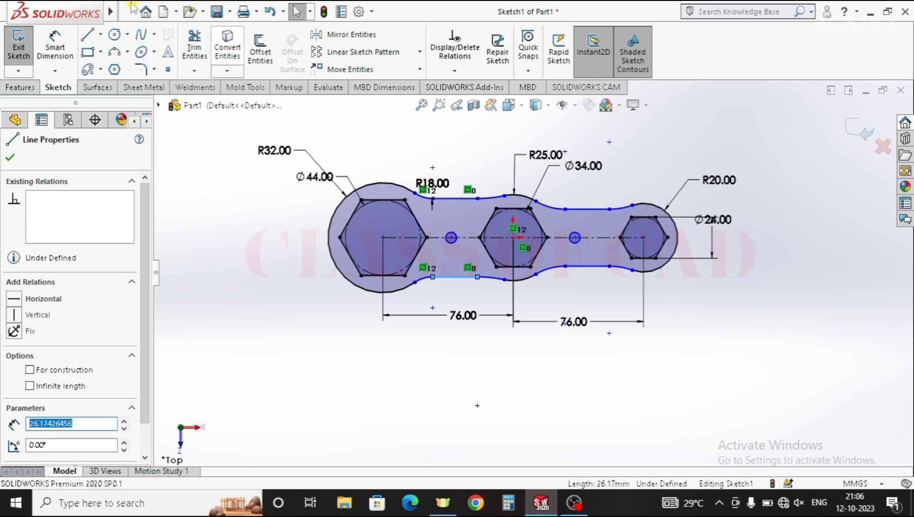
key(Escape)
key(Escape)
key(Escape)
Dimension the distance between the left neck's upper and lower straight lines to 26 mm
click(454, 201)
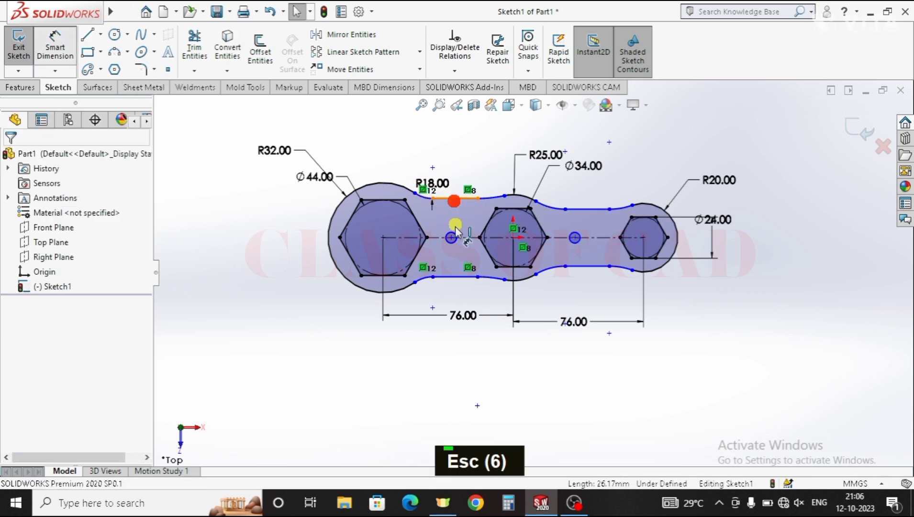
click(455, 276)
click(467, 252)
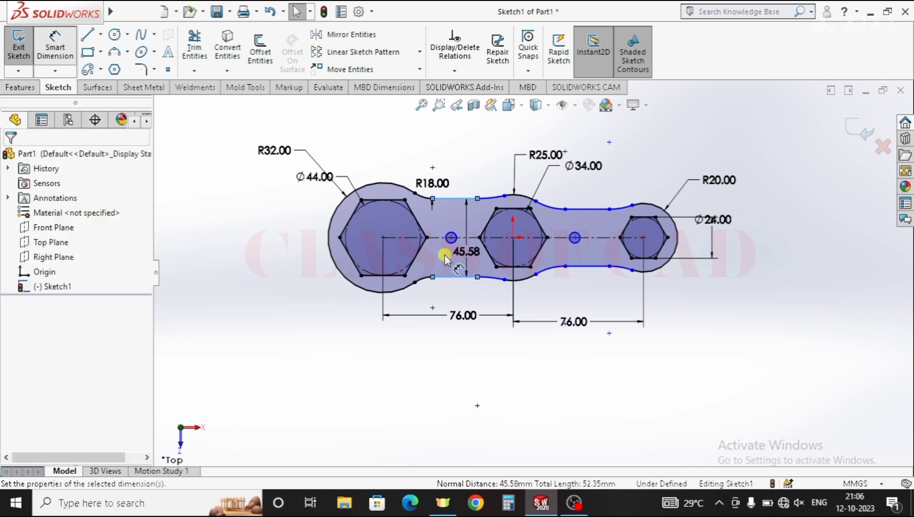
text(26)
key(Return)
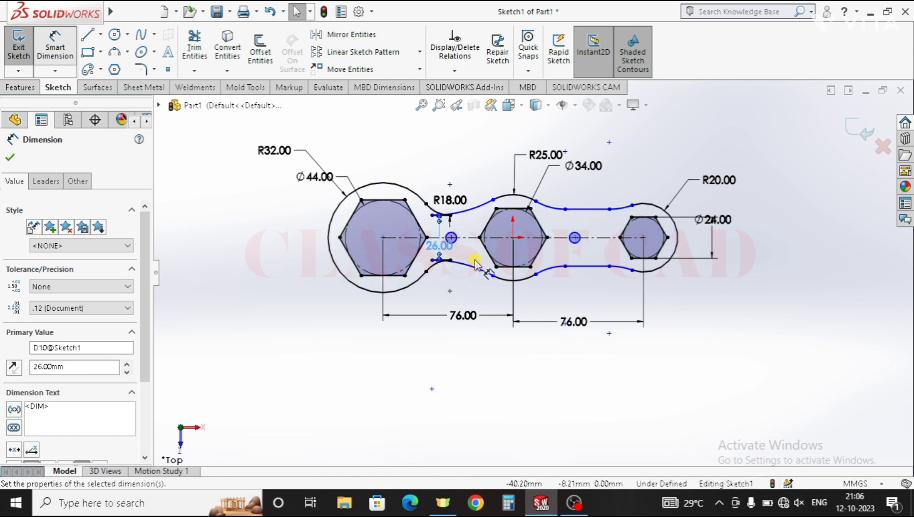
Move the free endpoint of the left neck's upper line towards the middle hexagon, to about X -31.2 mm, to uncross the contour
scroll(471, 244, down, 5)
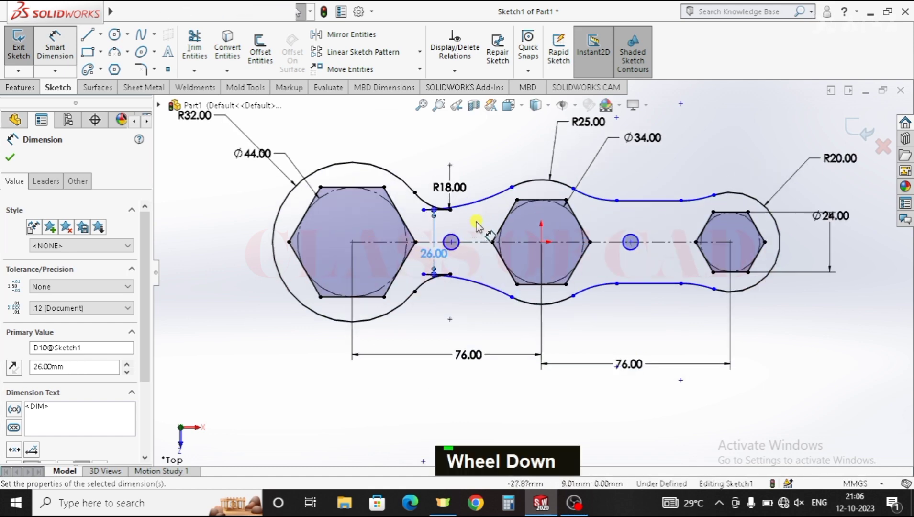
key(Escape)
key(Escape)
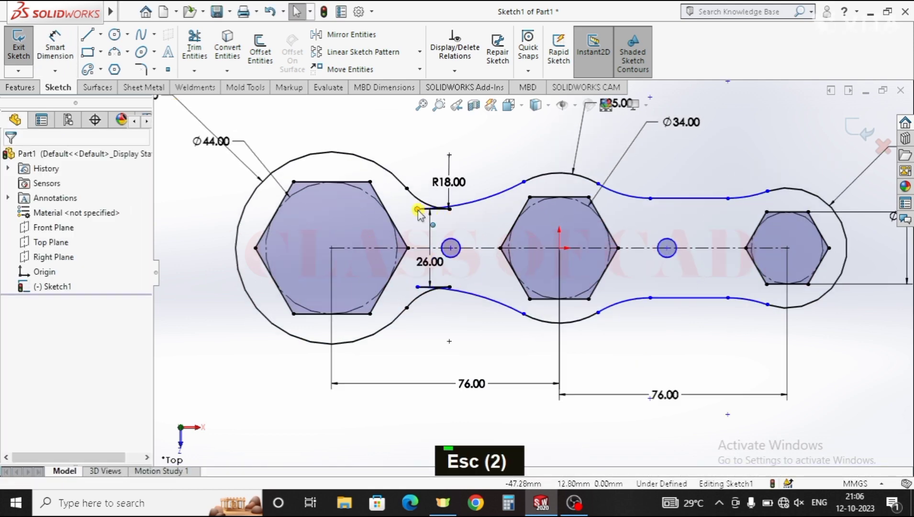
drag(441, 210, 466, 210)
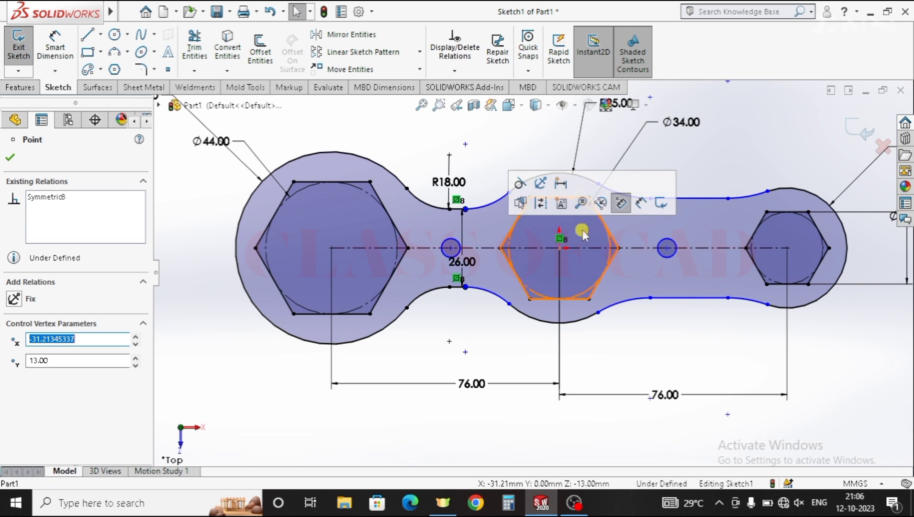
Dimension the distance from the left small hole's centre to the origin as 38 mm
click(55, 48)
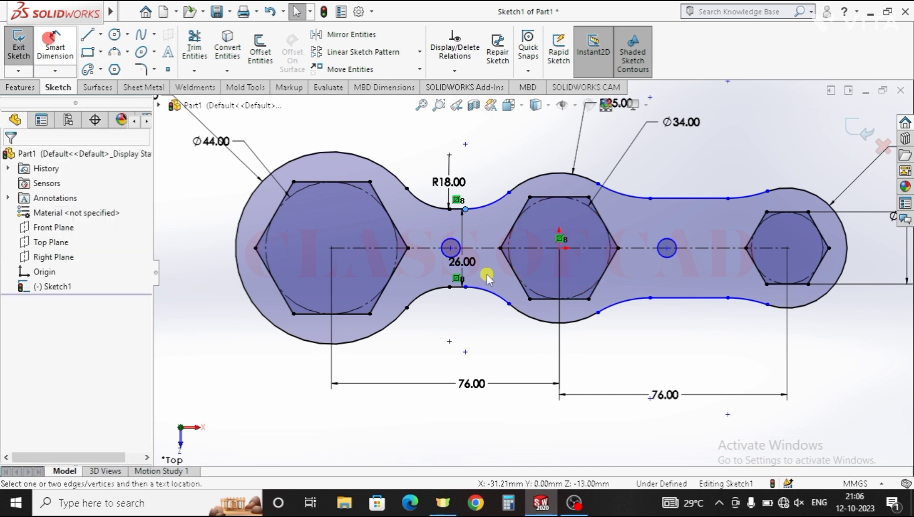
click(451, 248)
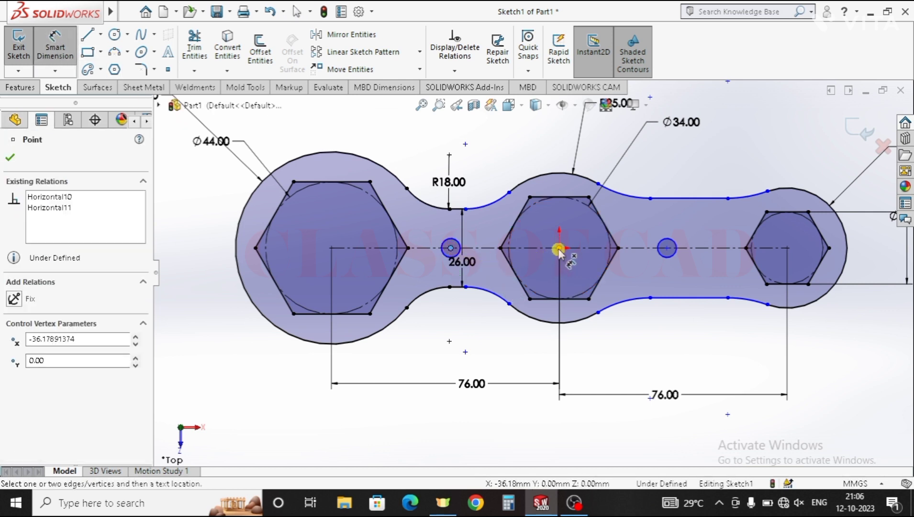
click(559, 248)
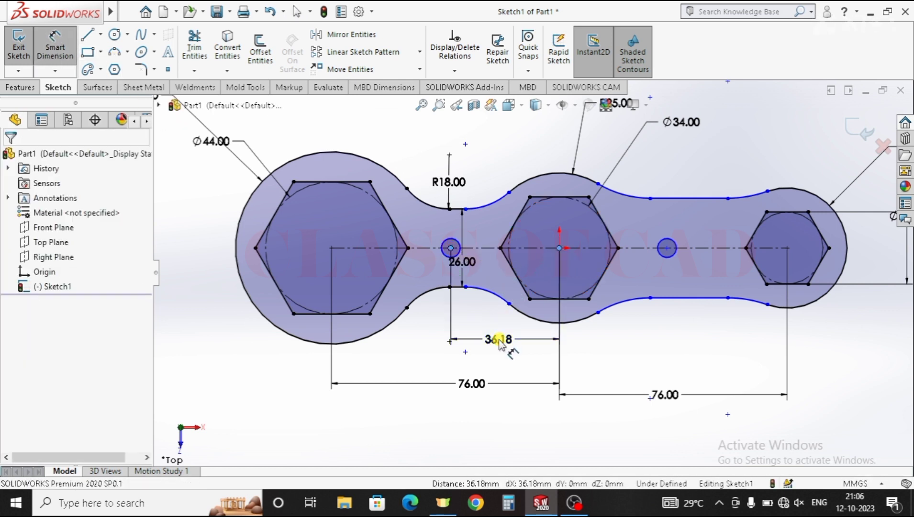
click(499, 342)
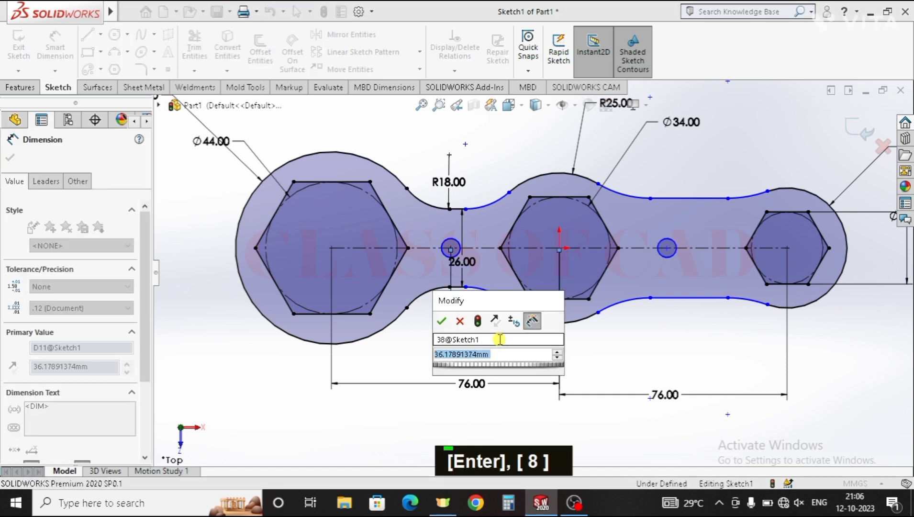
click(446, 325)
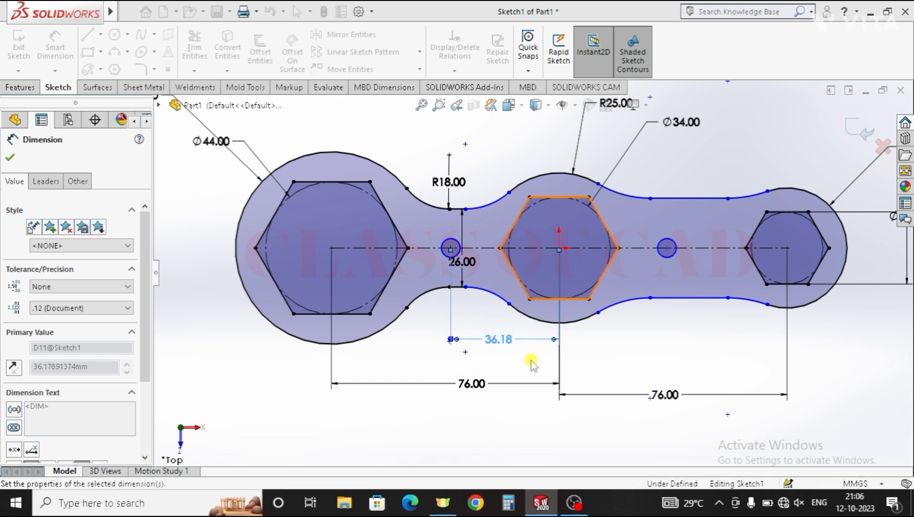
double_click(499, 339)
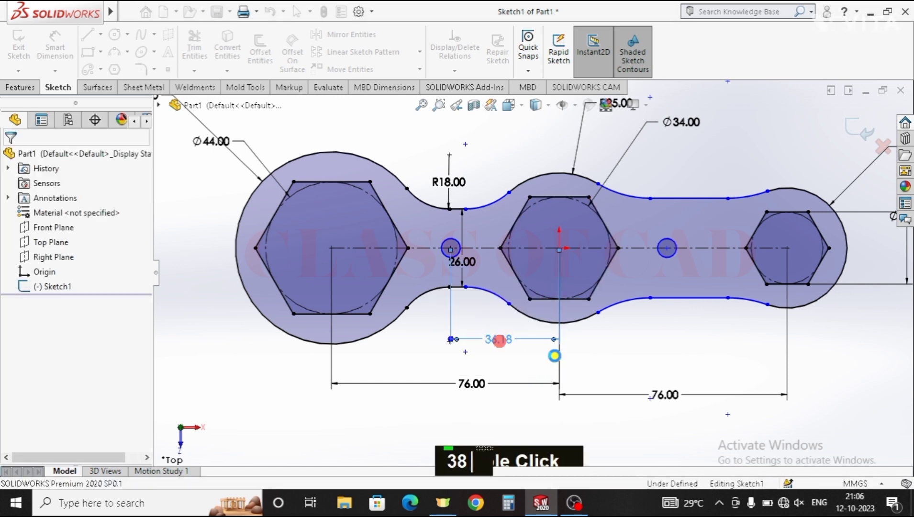
double_click(554, 355)
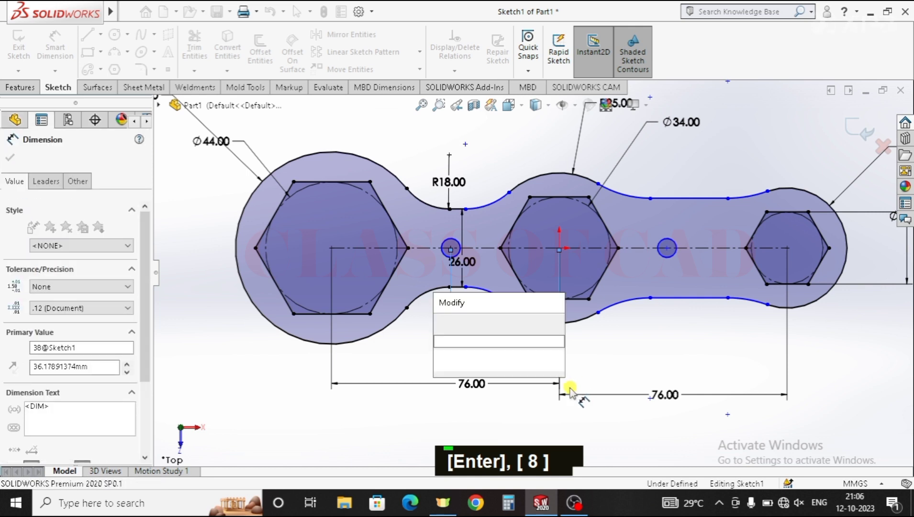
click(568, 387)
double_click(571, 385)
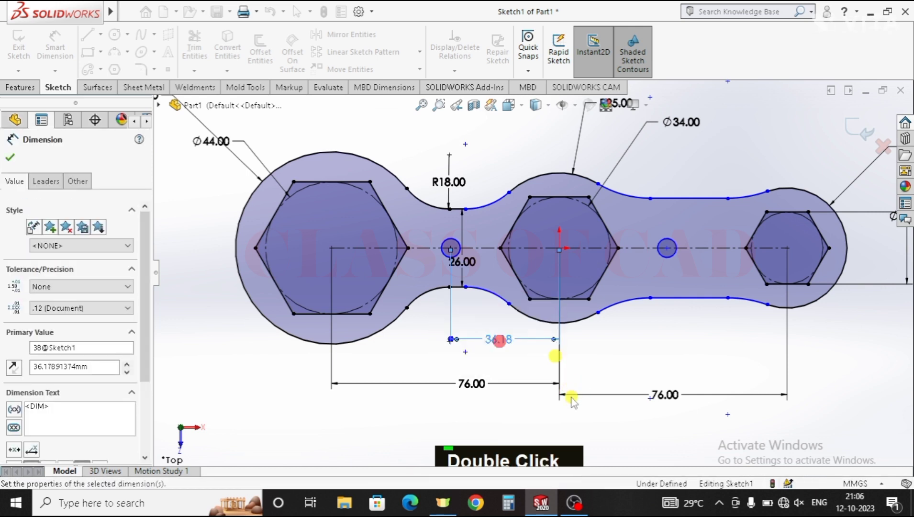
Dimension the distance from the right small hole's centre to the origin as 38 mm
click(667, 248)
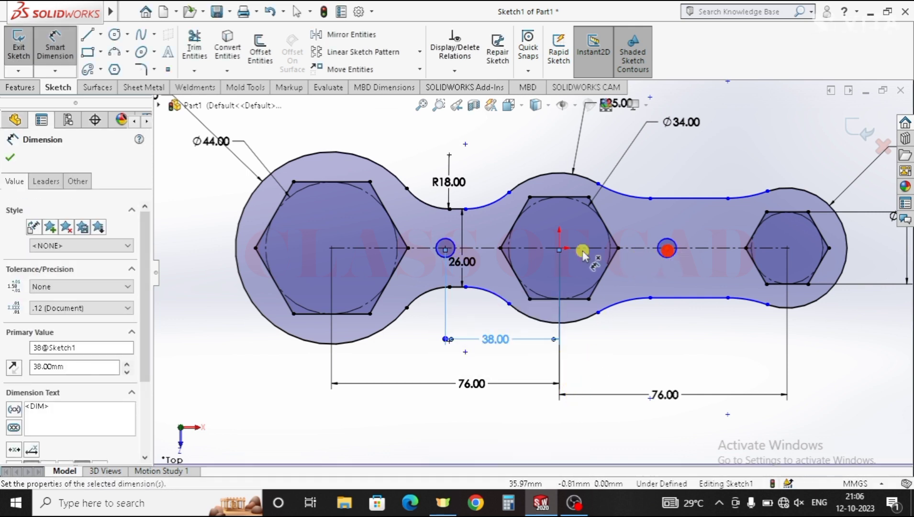
click(563, 249)
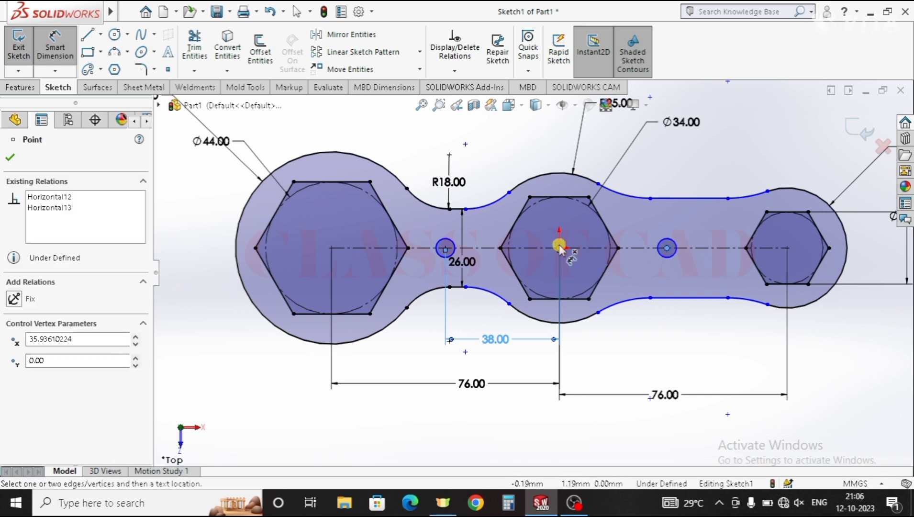
click(559, 249)
click(623, 357)
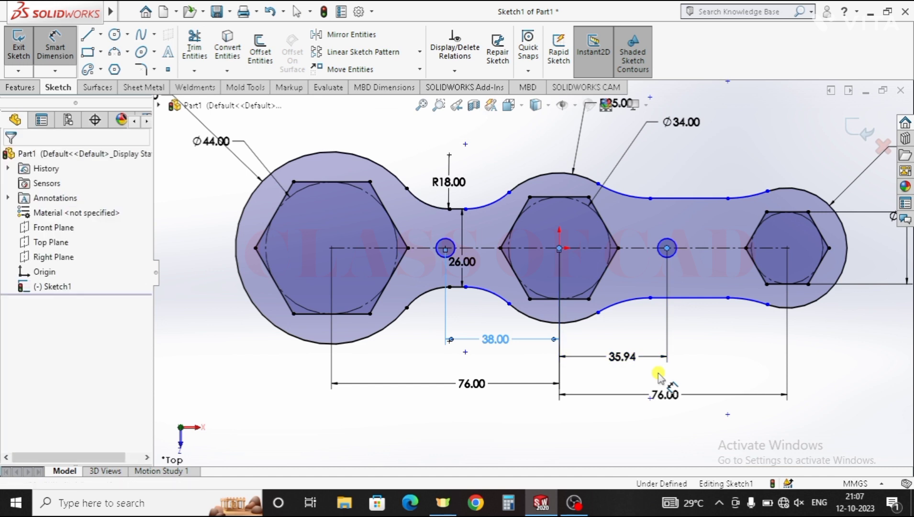
text(38)
key(Return)
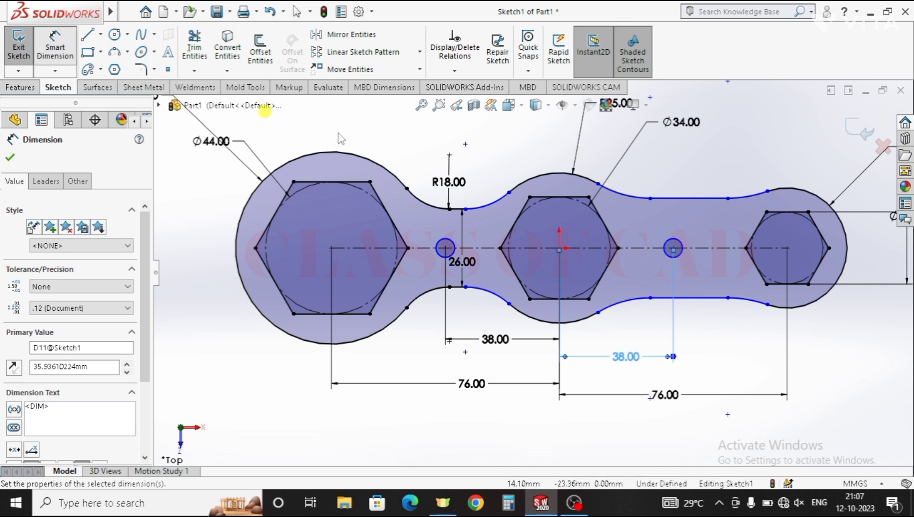
Dimension the right small hole's diameter to 8 mm
click(681, 254)
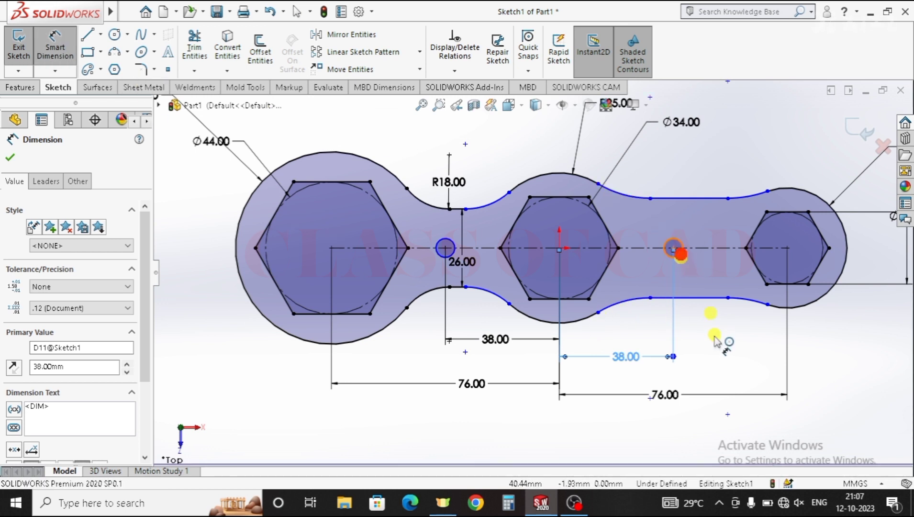
click(716, 340)
text(8)
key(Return)
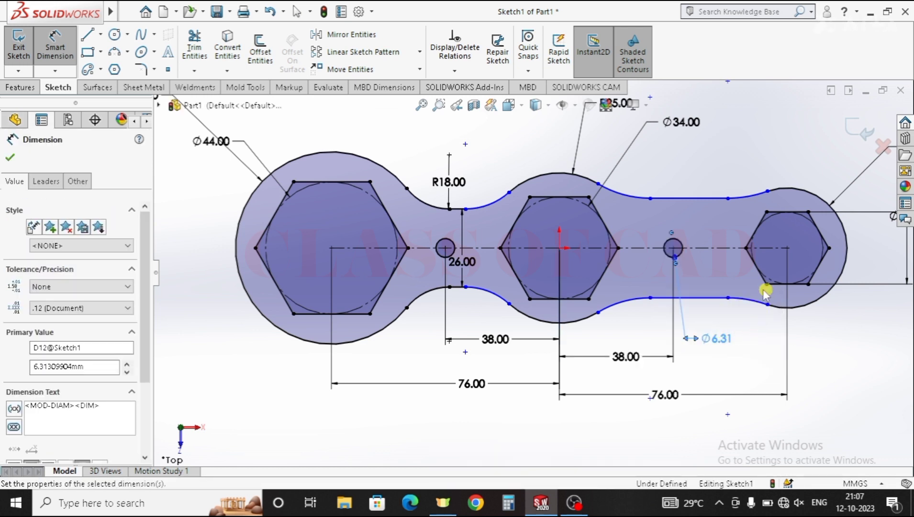
Dimension the distance between the right neck's upper and lower straight lines to 26 mm
click(699, 298)
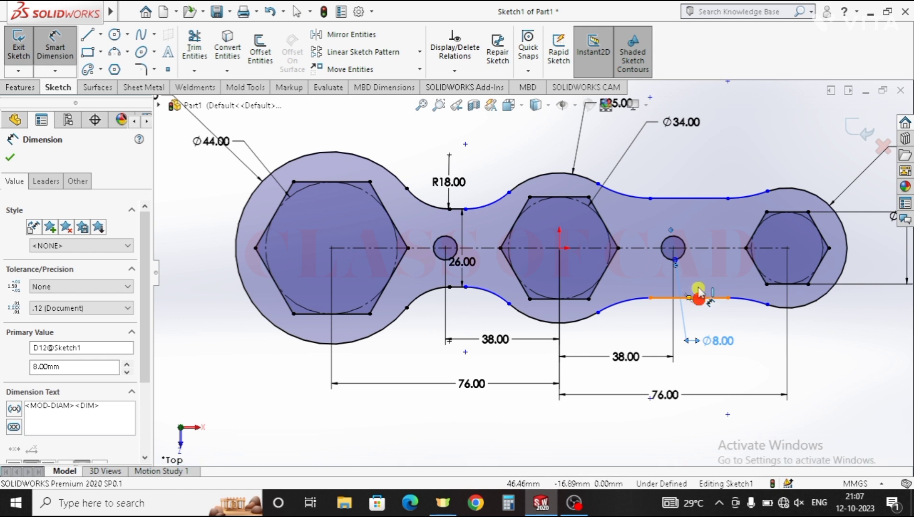
click(696, 198)
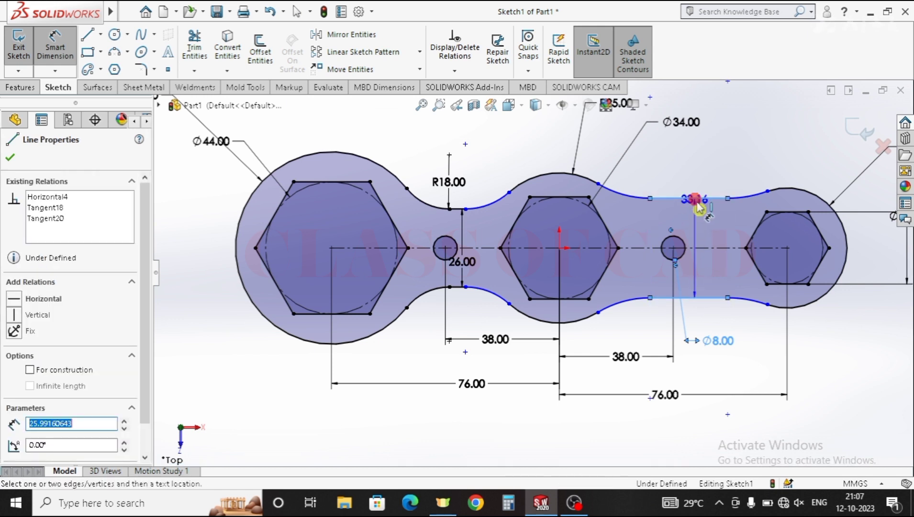
click(706, 225)
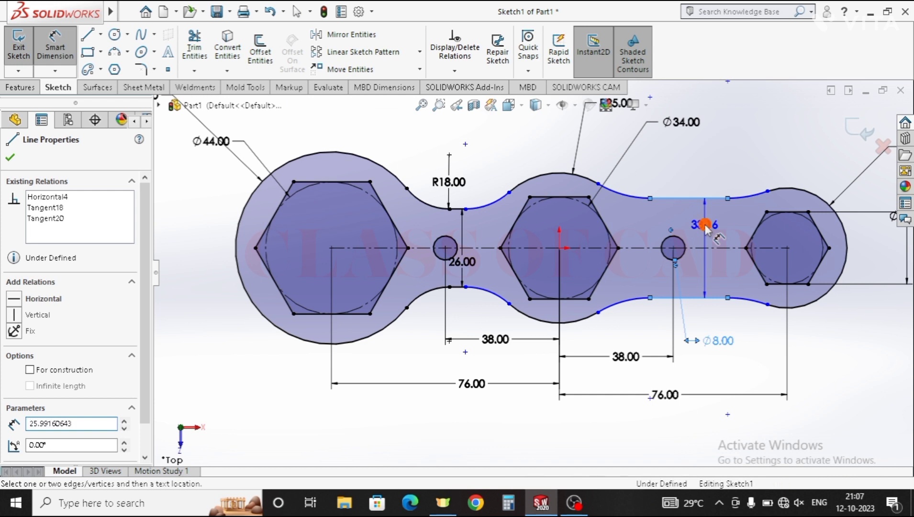
text(26)
key(Return)
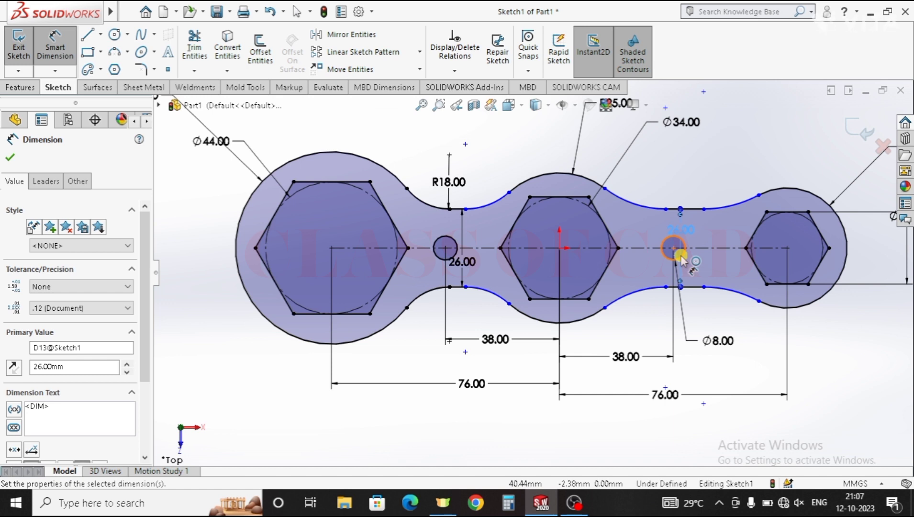
Dimension the upper connecting arc between the middle large arc and the right neck's straight line to a radius of 18 mm
click(629, 201)
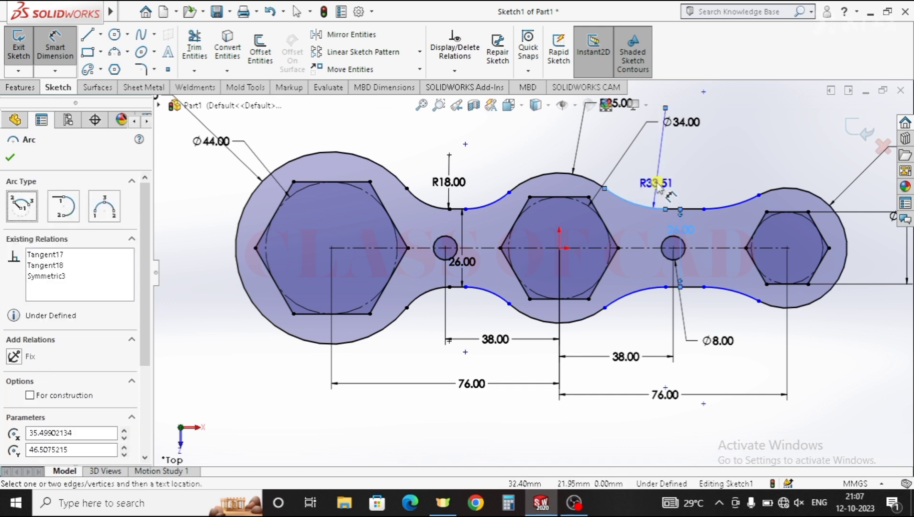
click(658, 183)
text(1)
key(Return)
key(8)
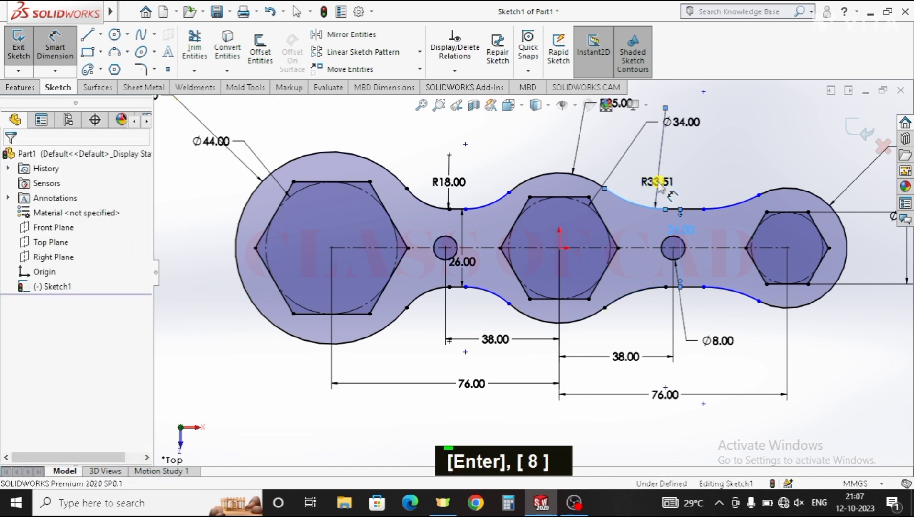
click(658, 183)
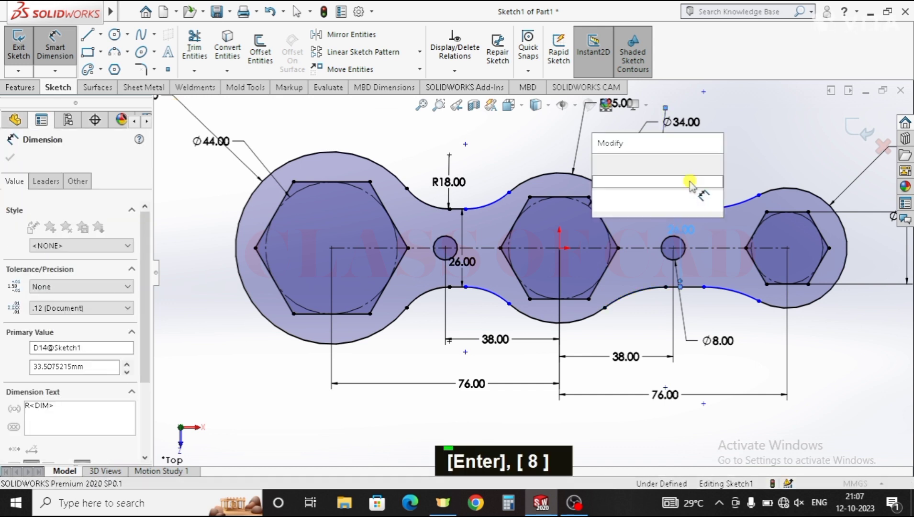
text(18)
key(Escape)
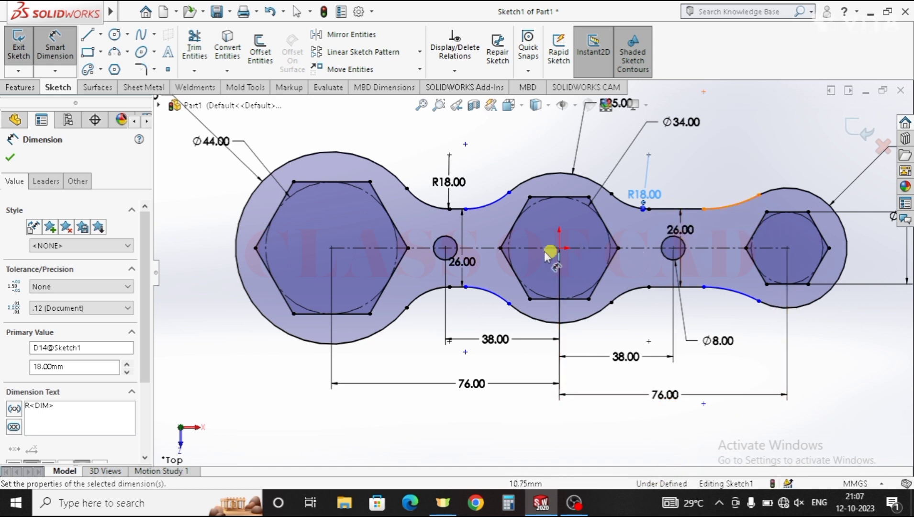
Dimension the lower connecting arc between the left neck's straight line and the middle large arc to a radius of 18 mm
click(485, 294)
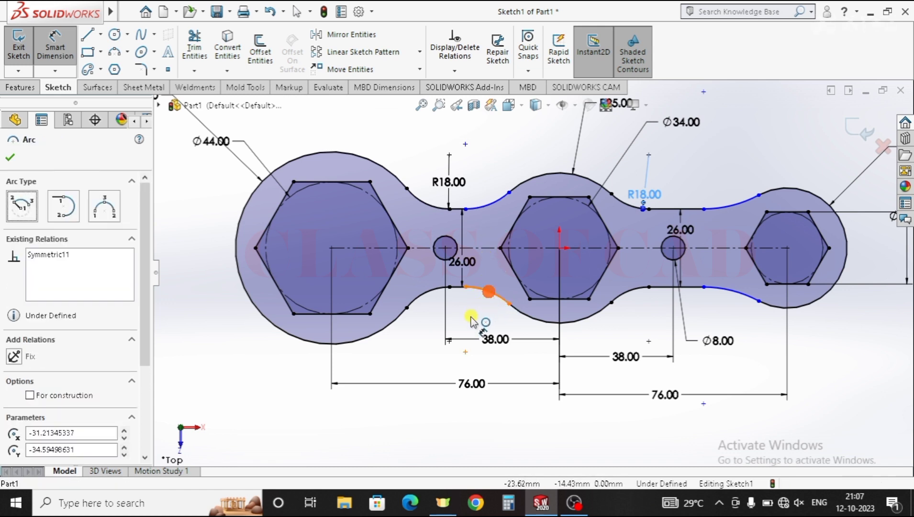
click(470, 320)
text(18)
key(Return)
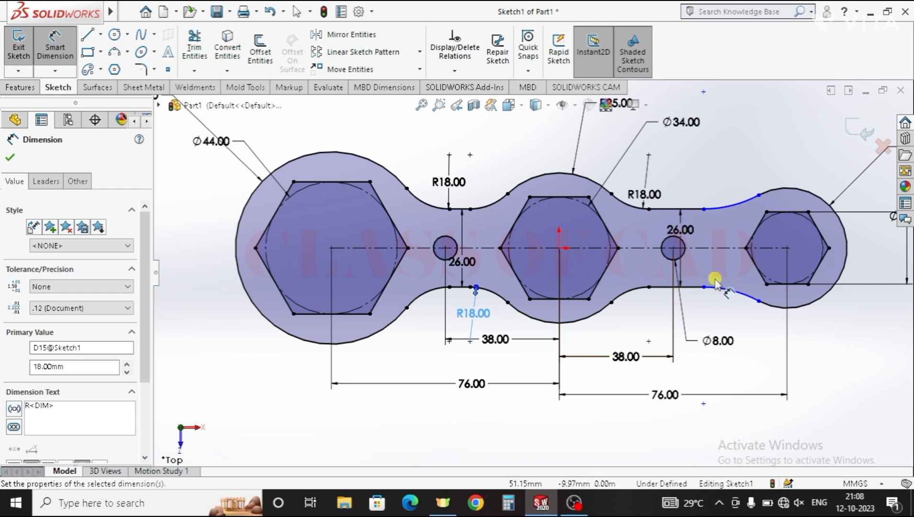
Dimension the lower connecting arc between the right neck's straight line and the right end arc to a radius of 18 mm
click(715, 315)
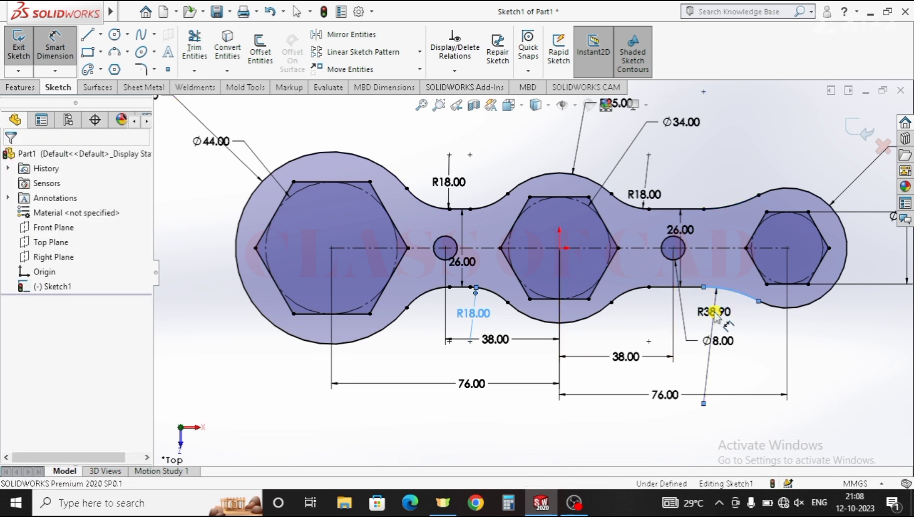
click(715, 314)
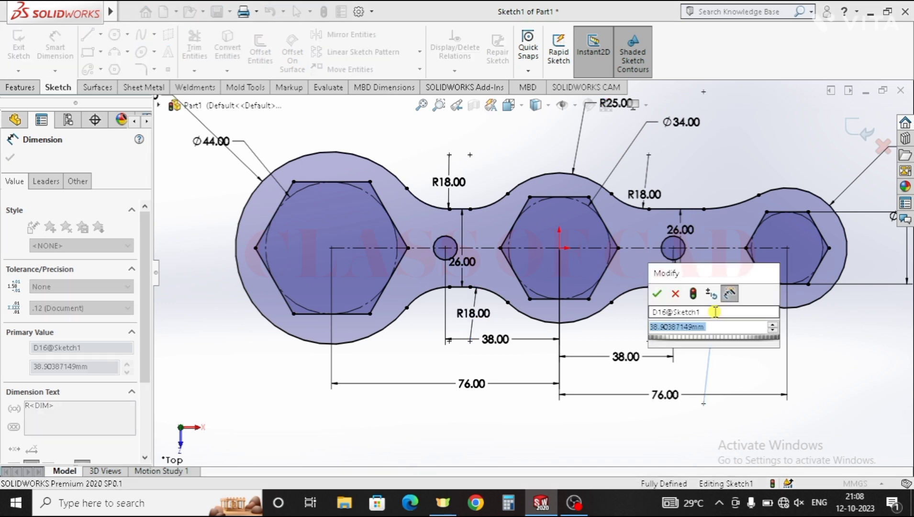
text(18)
key(Return)
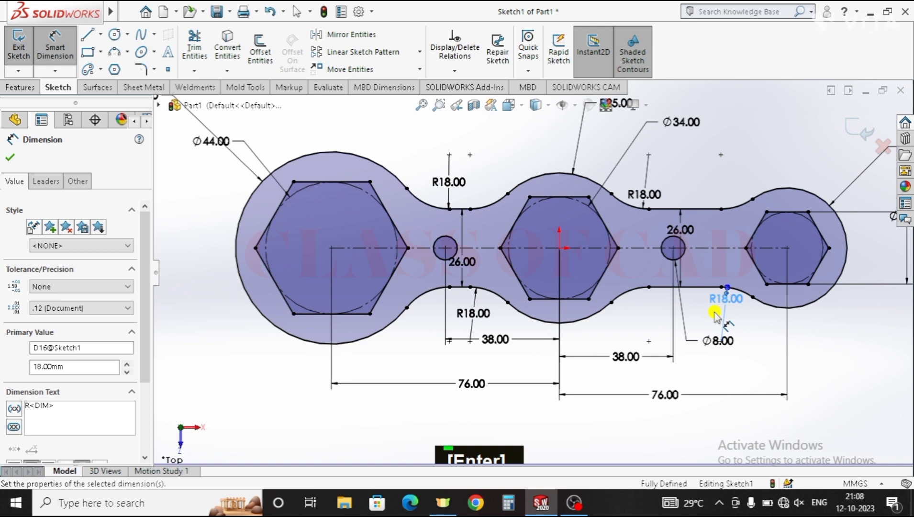
click(9, 157)
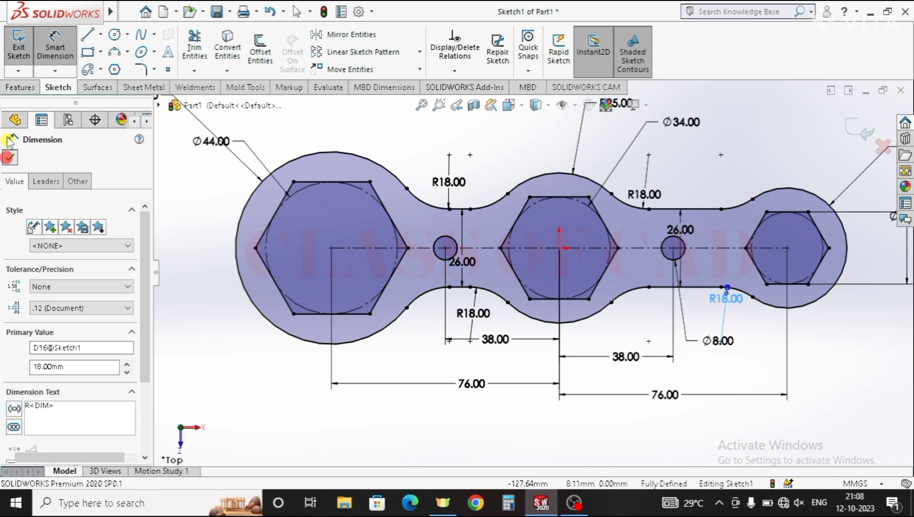
Extrude the wrench contour sketch as a blind boss 10 mm thick from the sketch plane
click(22, 88)
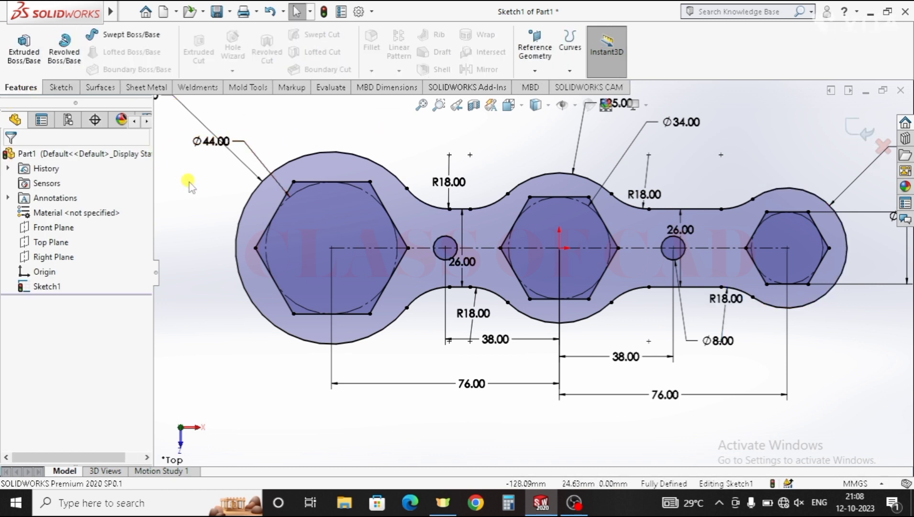
click(23, 54)
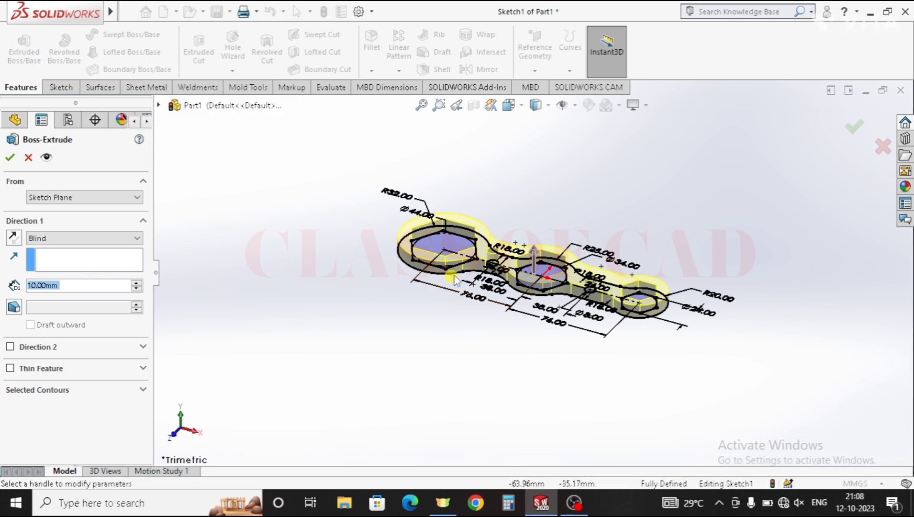
scroll(467, 287, down, 3)
middle_drag(470, 300, 482, 277)
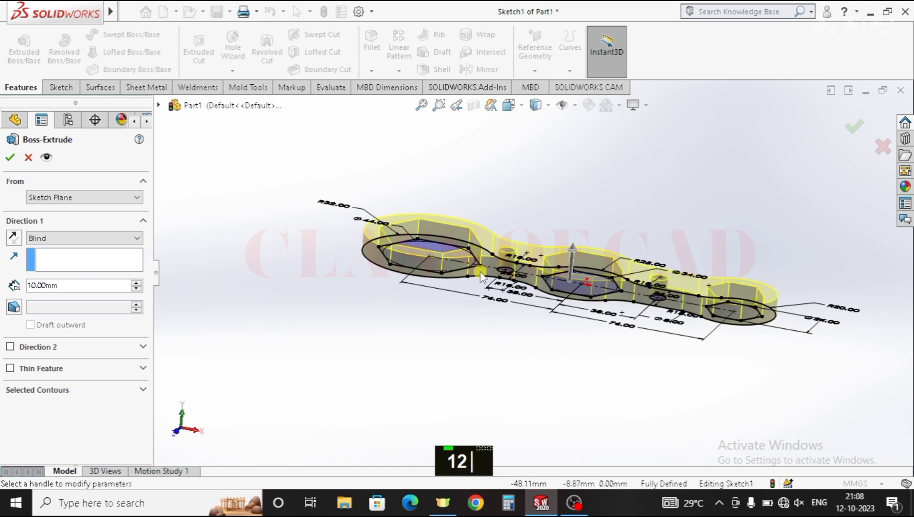
key(Return)
key(Return)
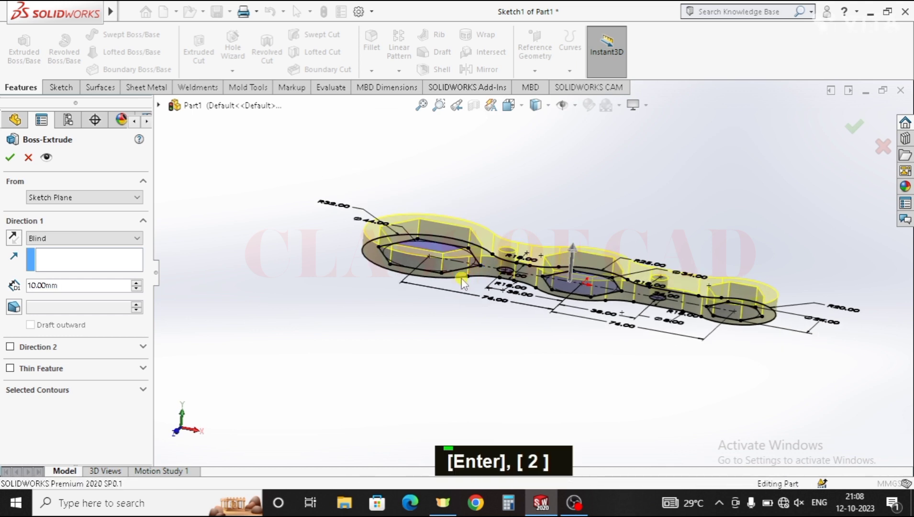
click(344, 353)
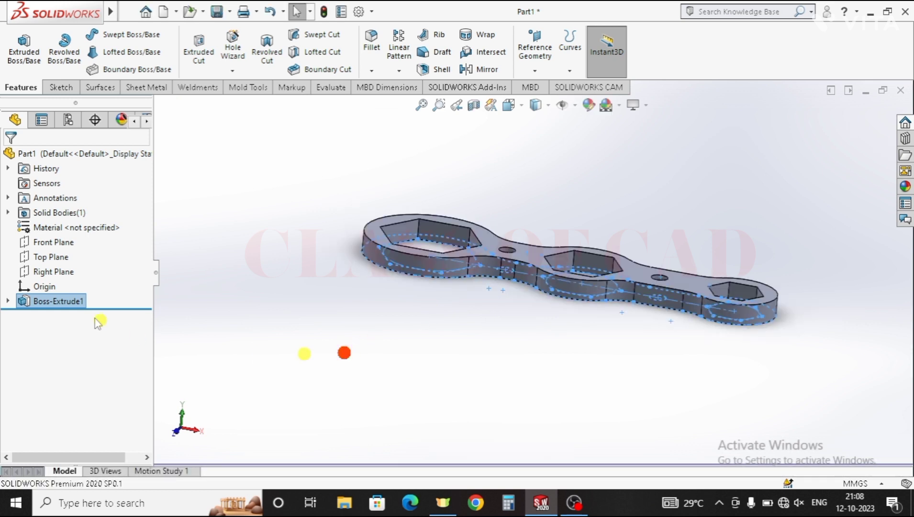
Edit the wrench's boss extrusion and set its blind depth to 12 mm
click(52, 301)
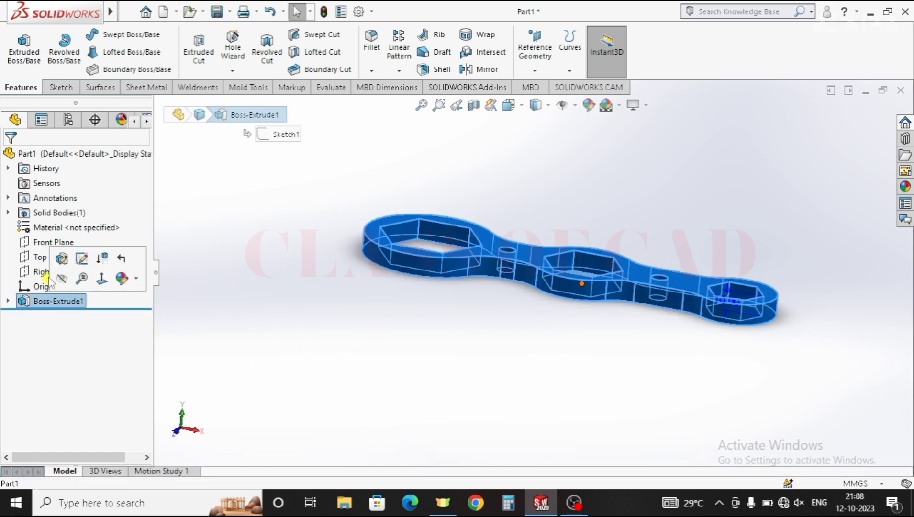
click(62, 261)
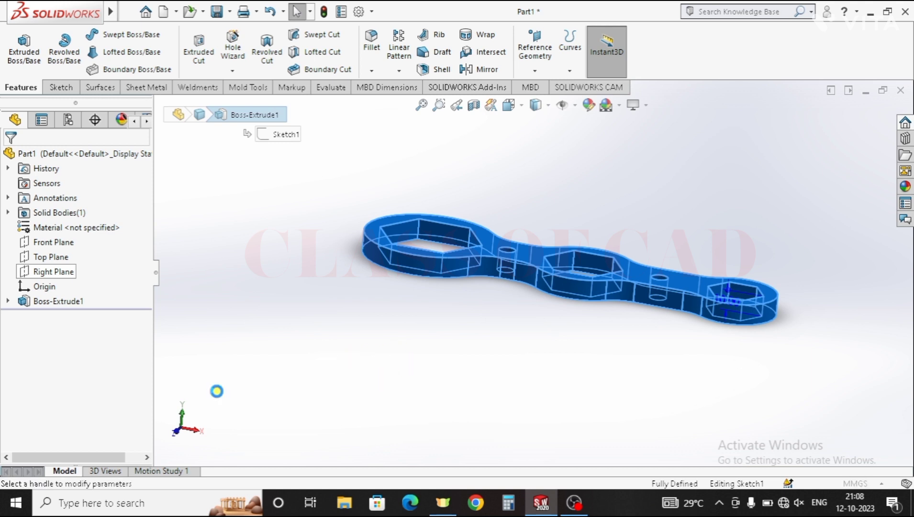
text(12)
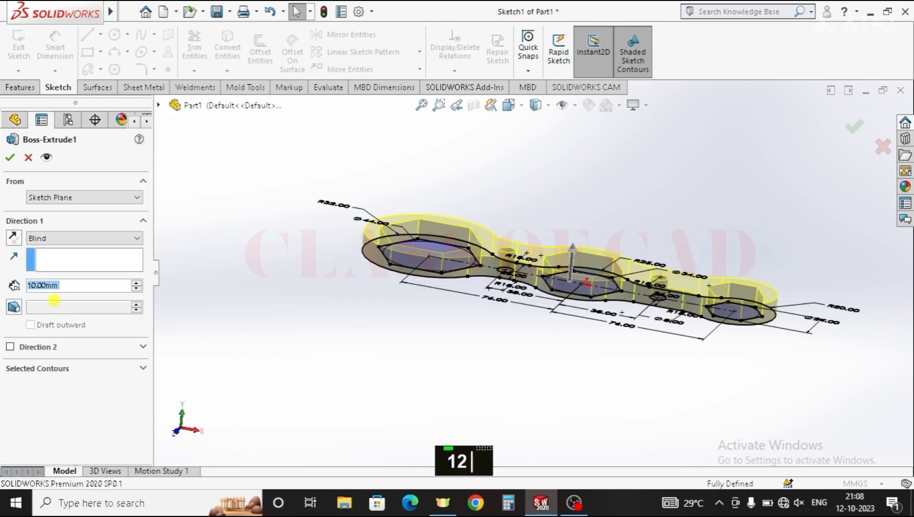
key(Return)
click(11, 158)
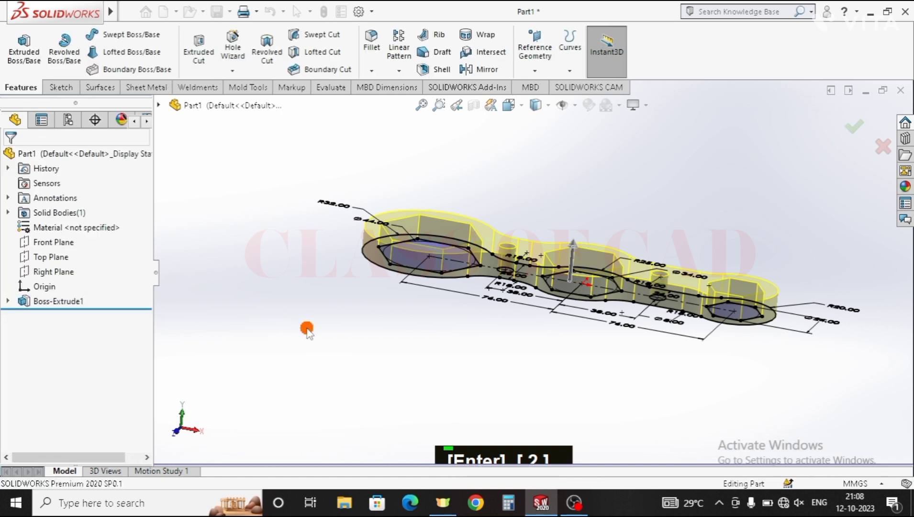
Fillet the wrench's upper outer edge with a symmetric 1 mm radius and tangent propagation
click(369, 49)
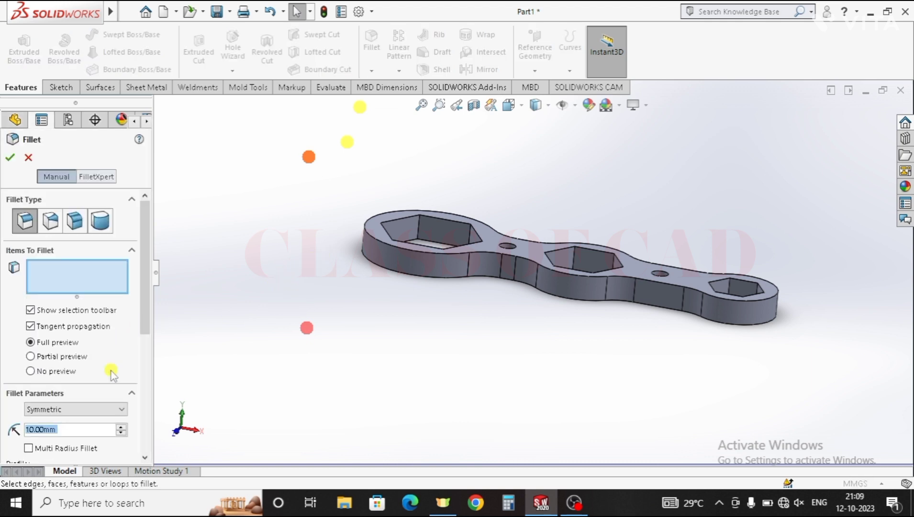
double_click(95, 426)
text(1)
key(Return)
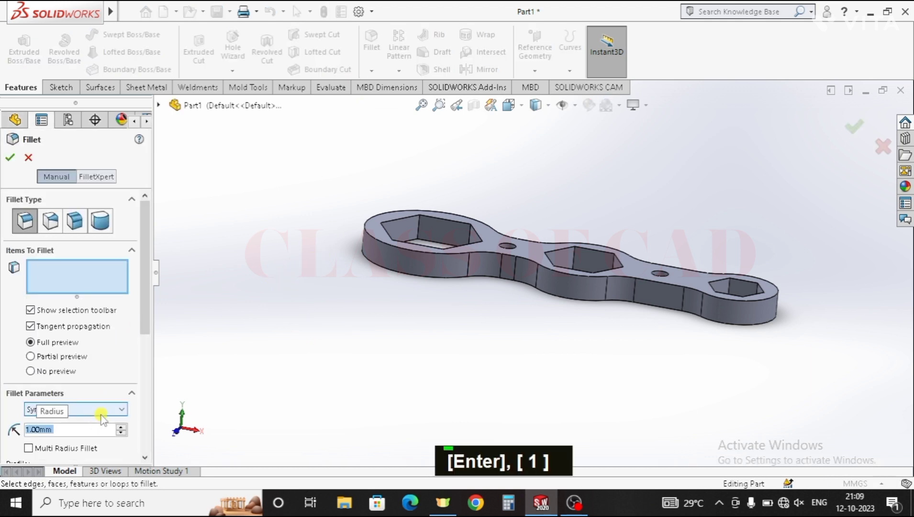
click(418, 252)
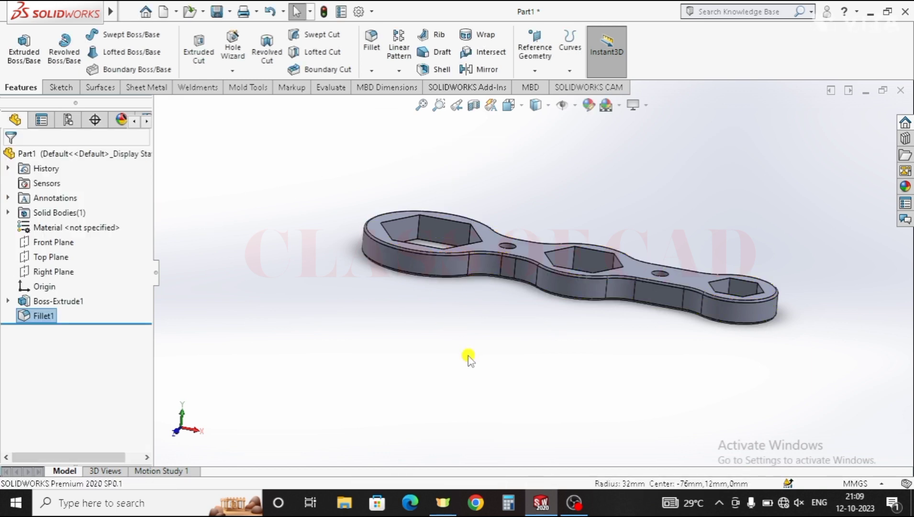
click(470, 340)
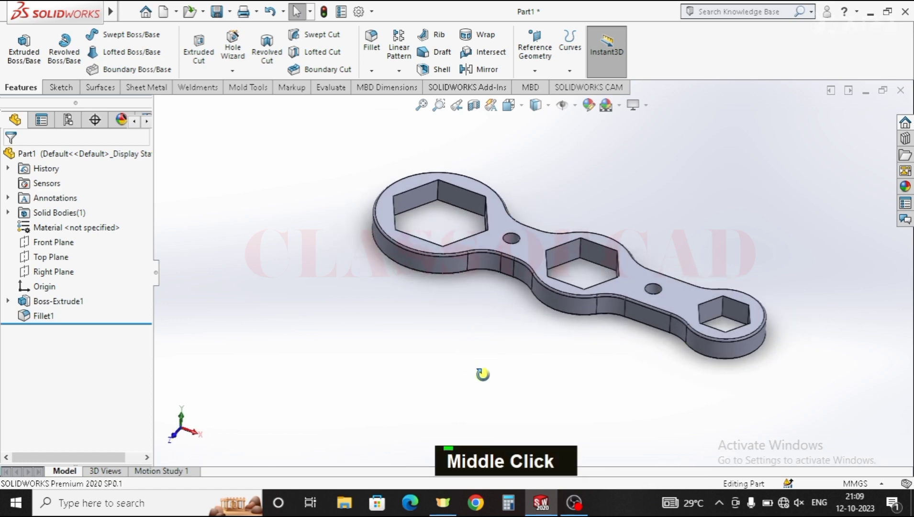